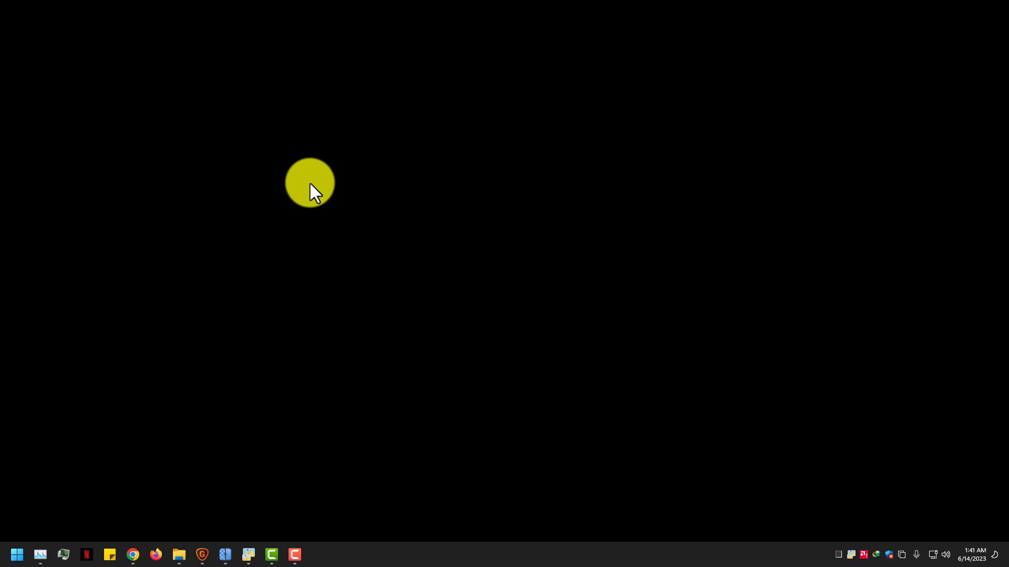
{"action": "right_click", "coordinate": [326, 210]}
{"action": "left_click", "coordinate": [298, 148]}
{"action": "right_click", "coordinate": [298, 149]}
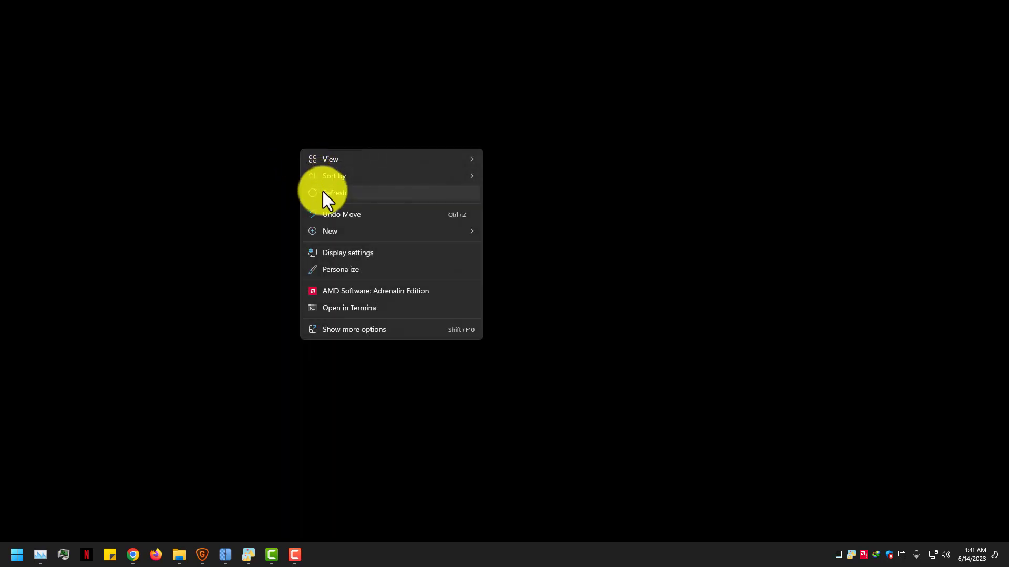
{"action": "left_click", "coordinate": [326, 190]}
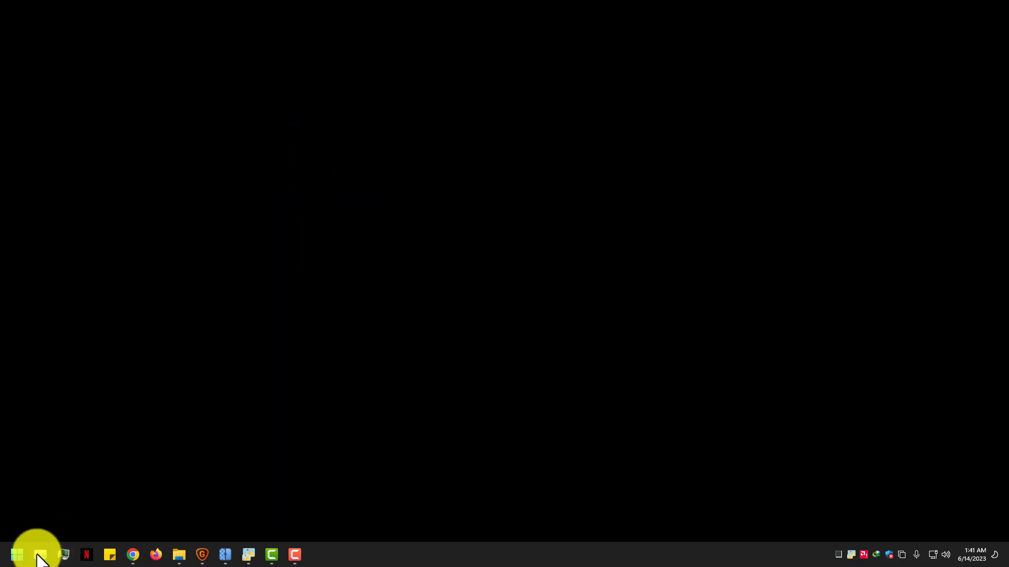
{"action": "right_click", "coordinate": [341, 159]}
{"action": "left_click", "coordinate": [367, 207]}
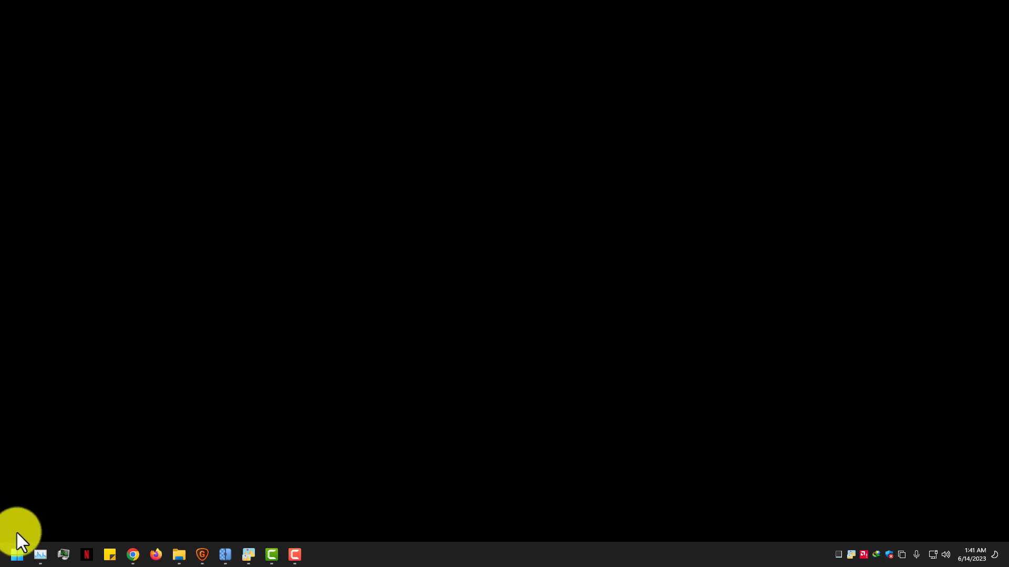
Step: Open Task Manager on its GPU performance view, move the window to the screen's upper-left corner and narrow it
{"action": "left_click", "coordinate": [44, 553]}
{"action": "left_click", "coordinate": [100, 162]}
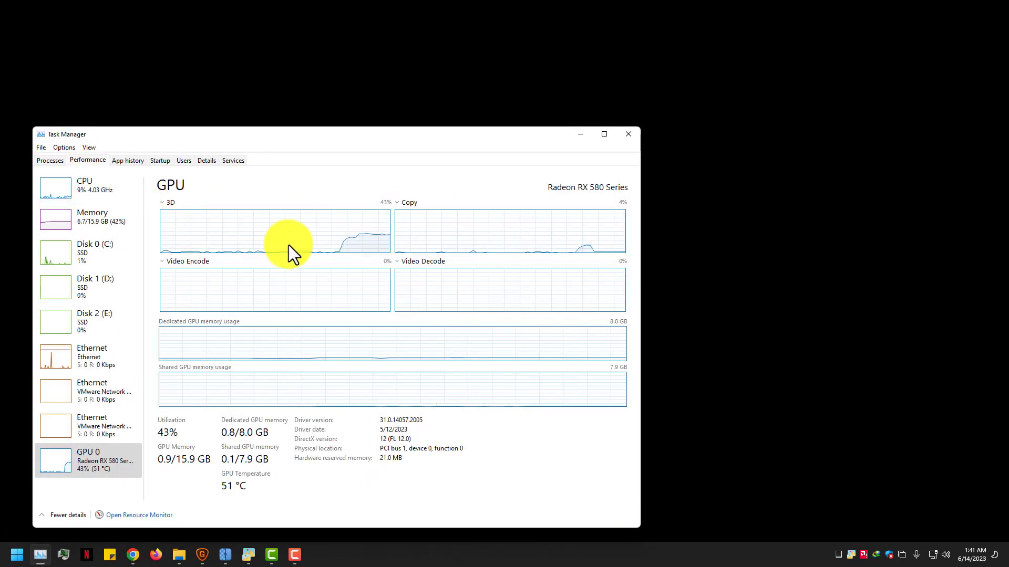
{"action": "left_click_drag", "start_coordinate": [236, 141], "coordinate": [211, 34]}
{"action": "left_click_drag", "start_coordinate": [615, 189], "coordinate": [287, 189]}
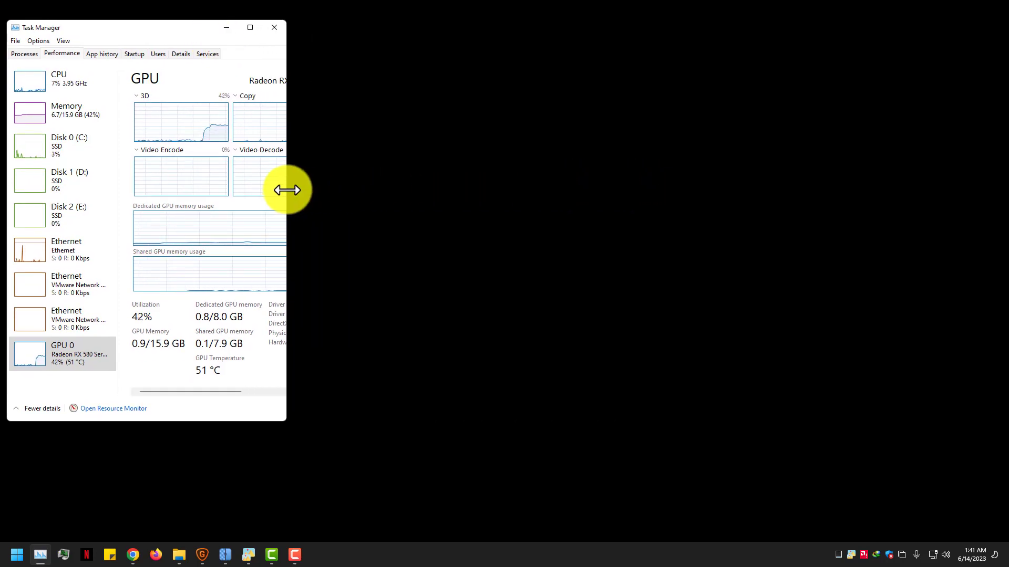
Step: Switch to Chrome and look through the open Gigapixel AI, Upscayl, Waifu2x-Extension-GUI and Real-ESRGAN pages
{"action": "left_click", "coordinate": [132, 557]}
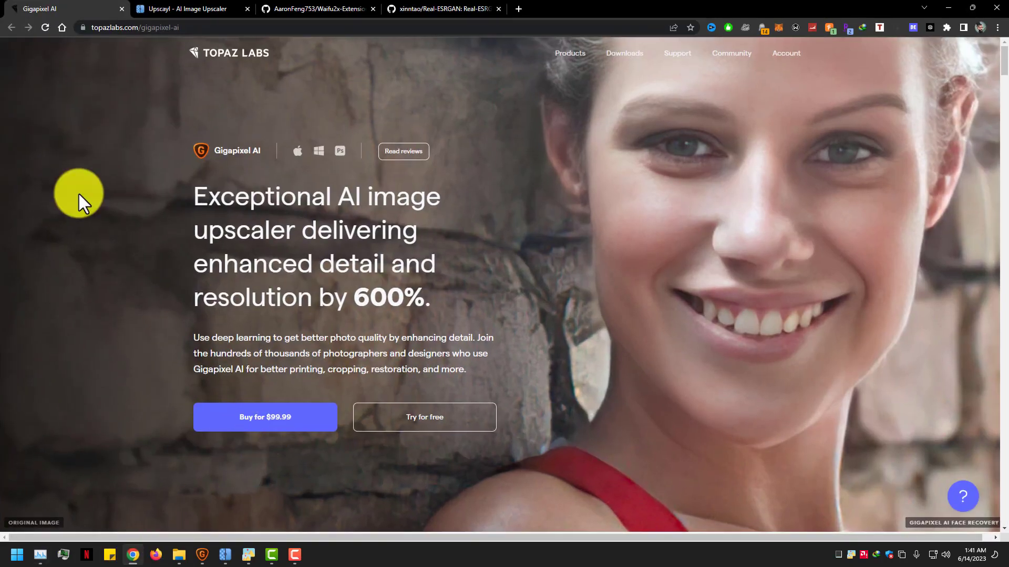
{"action": "left_click", "coordinate": [193, 3]}
{"action": "left_click", "coordinate": [289, 3]}
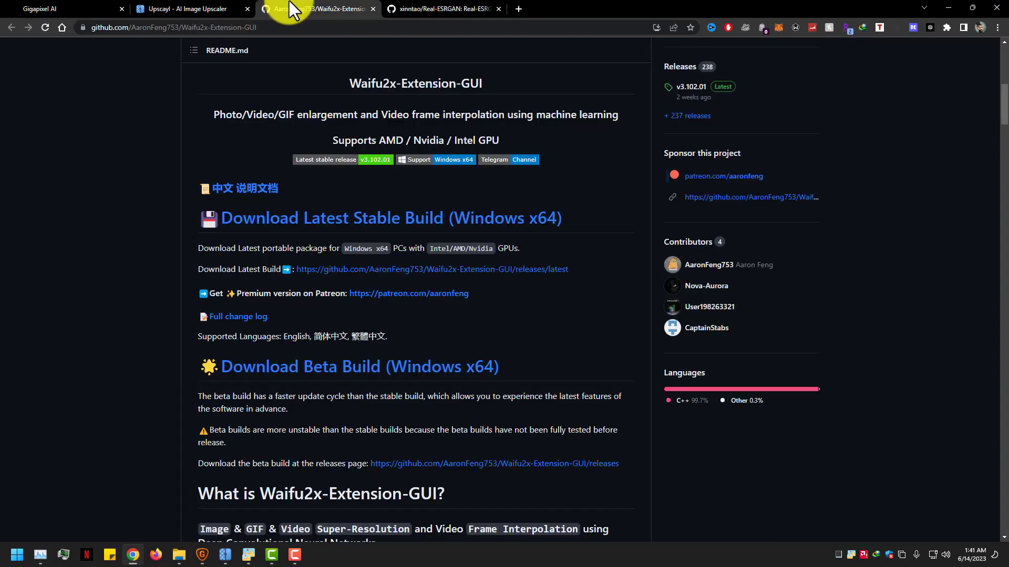
{"action": "left_click", "coordinate": [411, 2]}
{"action": "left_click", "coordinate": [66, 3]}
Step: Examine the feature description and the original-versus-upscaled sample images on the Gigapixel AI page
{"action": "scroll", "coordinate": [169, 377], "scroll_direction": "down", "scroll_amount": 15}
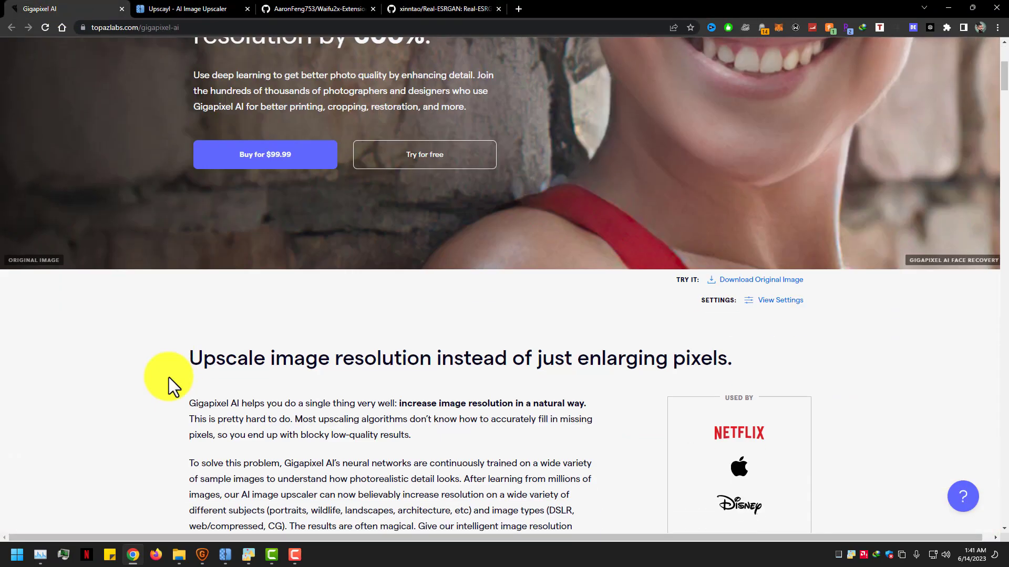
{"action": "scroll", "coordinate": [169, 377], "scroll_direction": "down", "scroll_amount": 7}
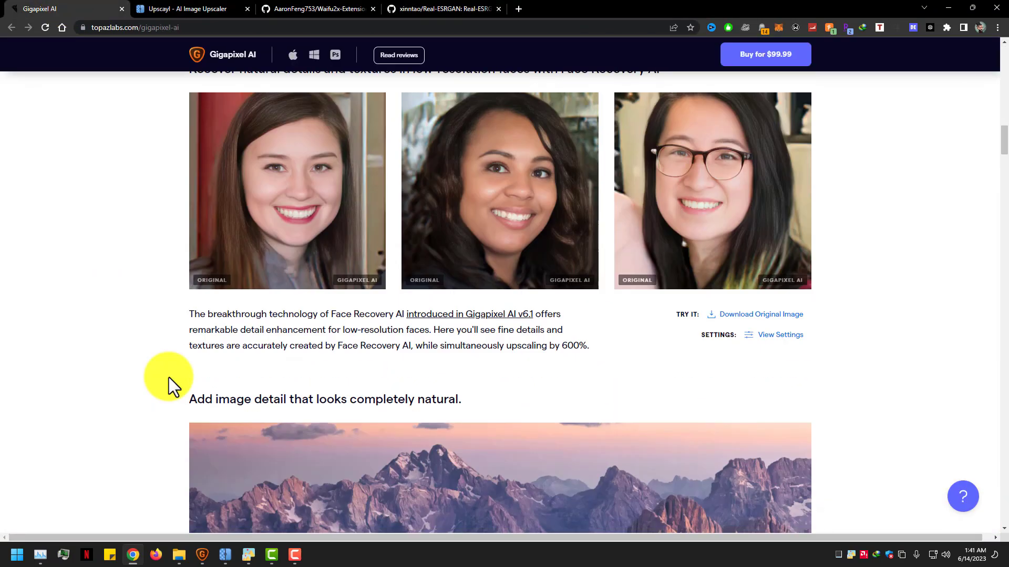
{"action": "scroll", "coordinate": [169, 377], "scroll_direction": "up", "scroll_amount": 3}
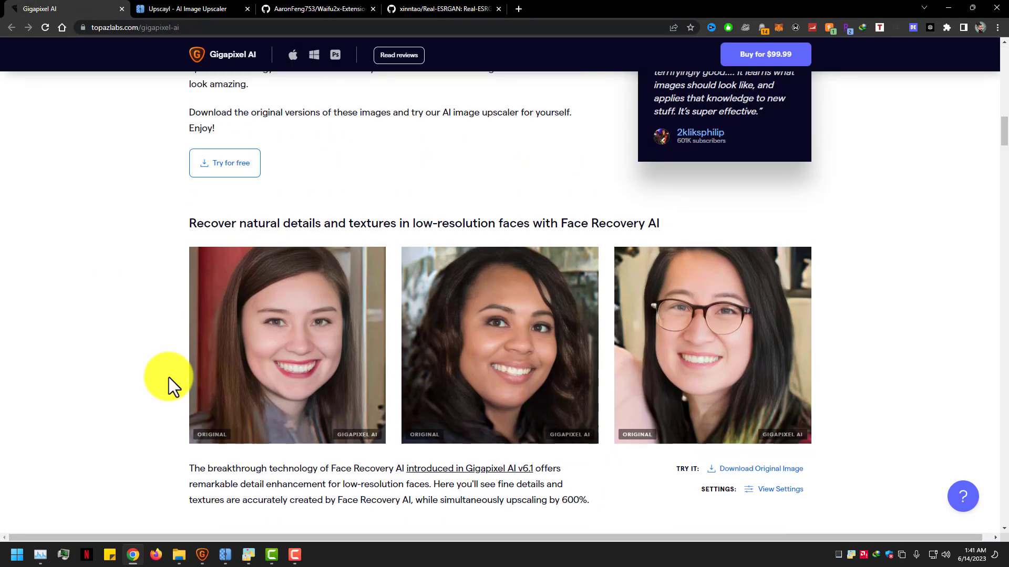
{"action": "scroll", "coordinate": [168, 377], "scroll_direction": "down", "scroll_amount": 3}
{"action": "scroll", "coordinate": [169, 378], "scroll_direction": "up", "scroll_amount": 2}
{"action": "scroll", "coordinate": [29, 389], "scroll_direction": "down", "scroll_amount": 9}
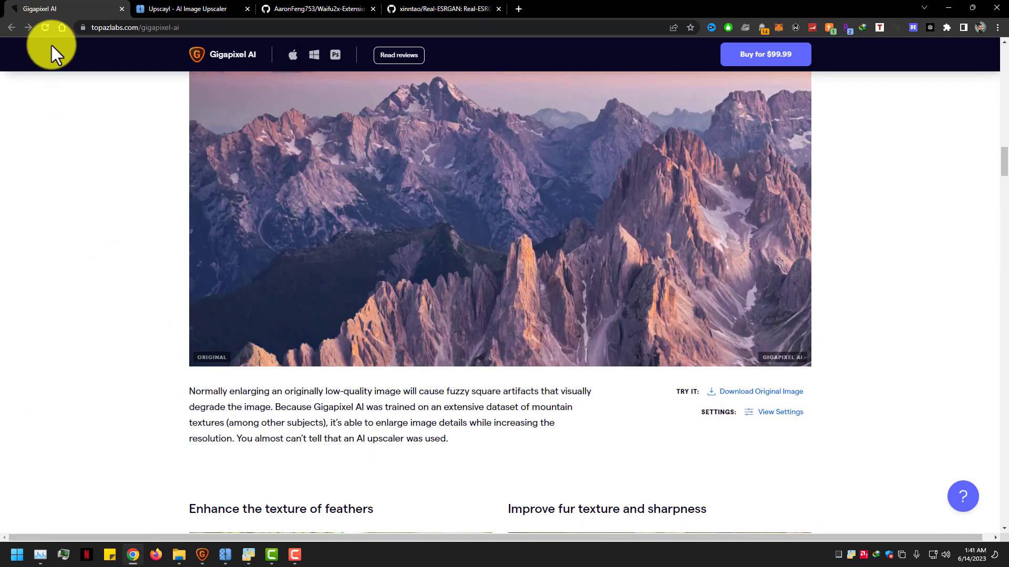
Step: Reload the Gigapixel AI page, try its free trial option and look over the feather and fur samples
{"action": "left_click", "coordinate": [49, 29]}
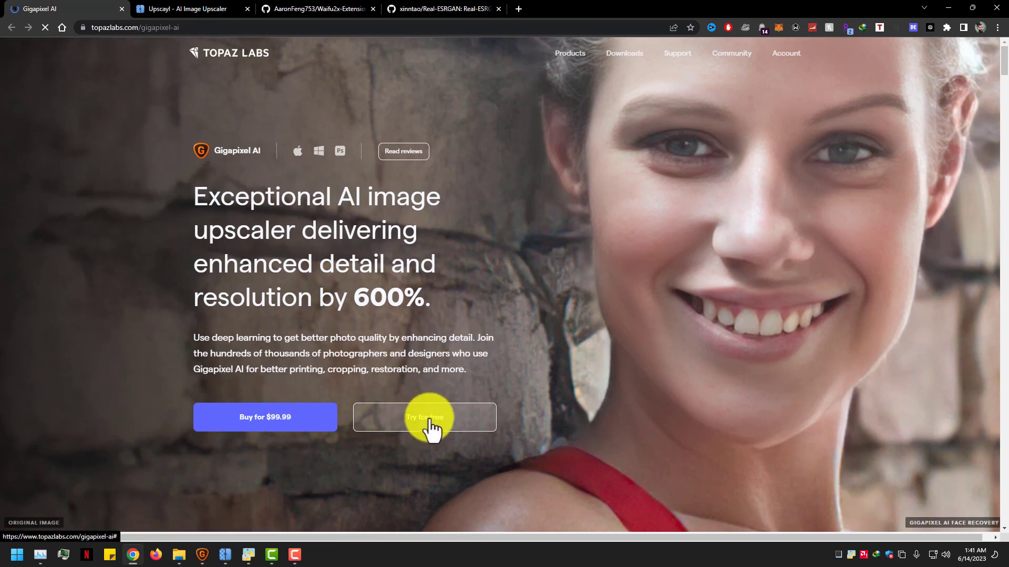
{"action": "left_click", "coordinate": [401, 423]}
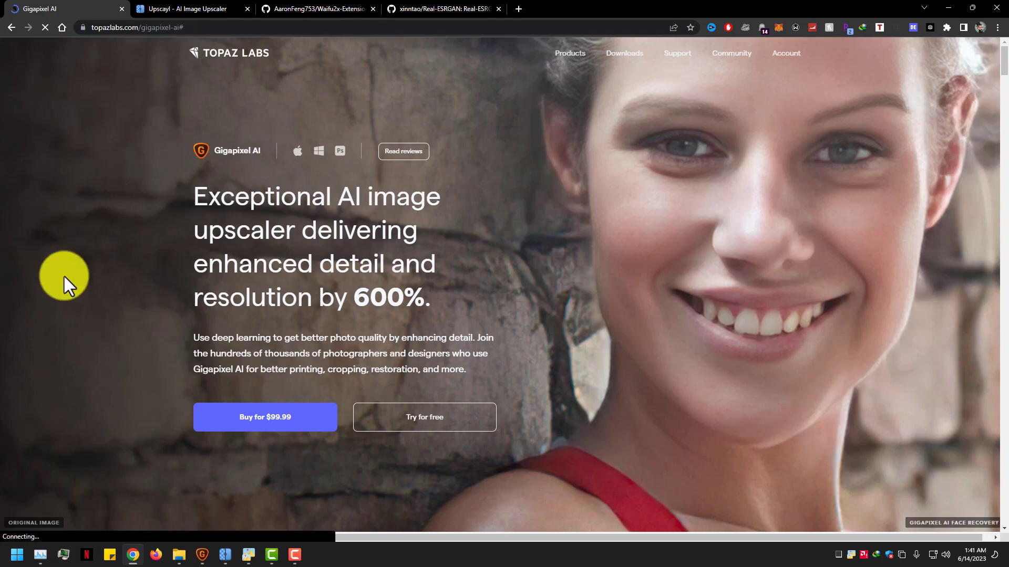
{"action": "scroll", "coordinate": [52, 364], "scroll_direction": "down", "scroll_amount": 10}
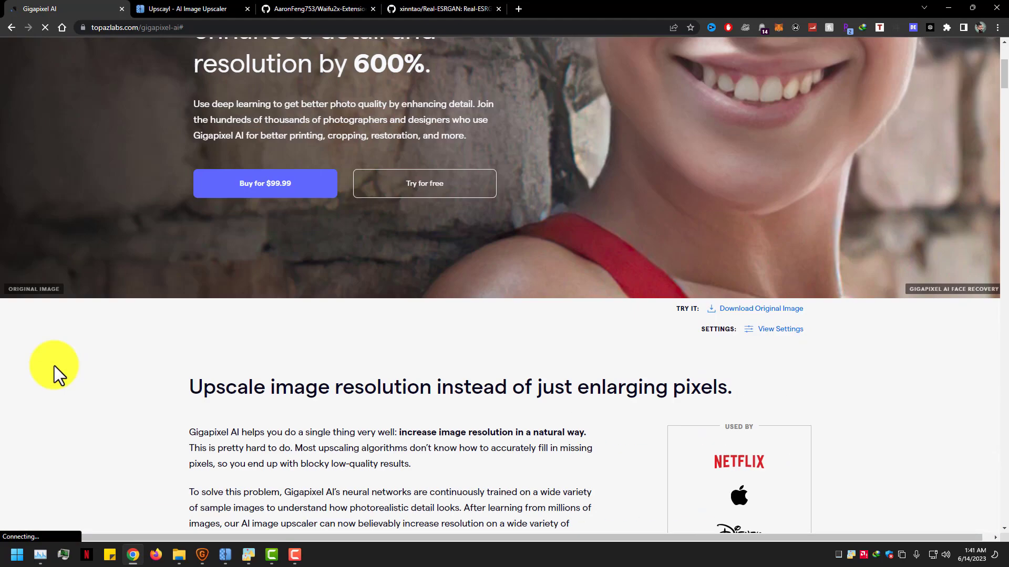
{"action": "scroll", "coordinate": [55, 364], "scroll_direction": "down", "scroll_amount": 15}
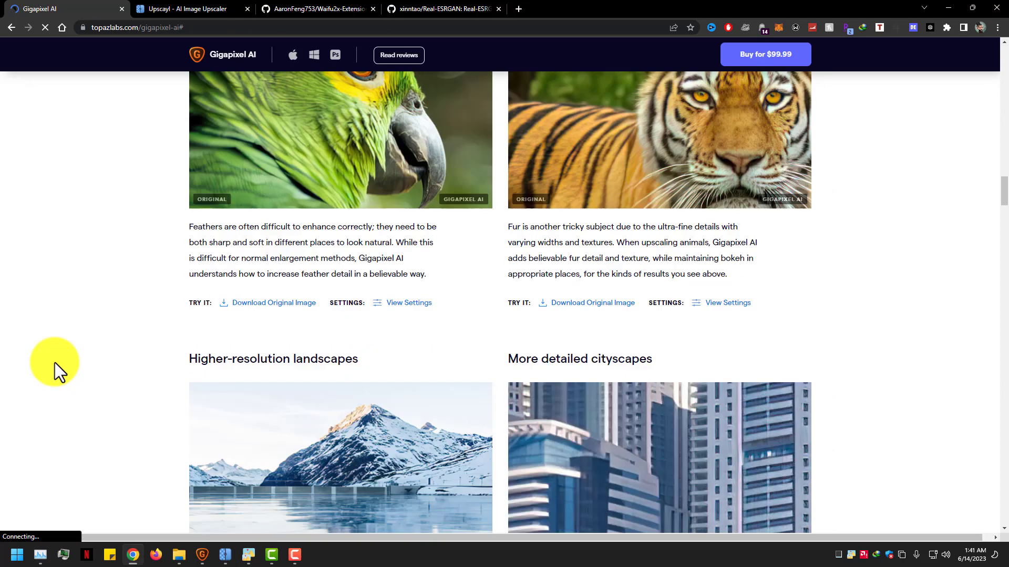
Step: Open Upscayl's GitHub page from its website and review the project description and repositories
{"action": "left_click", "coordinate": [195, 4]}
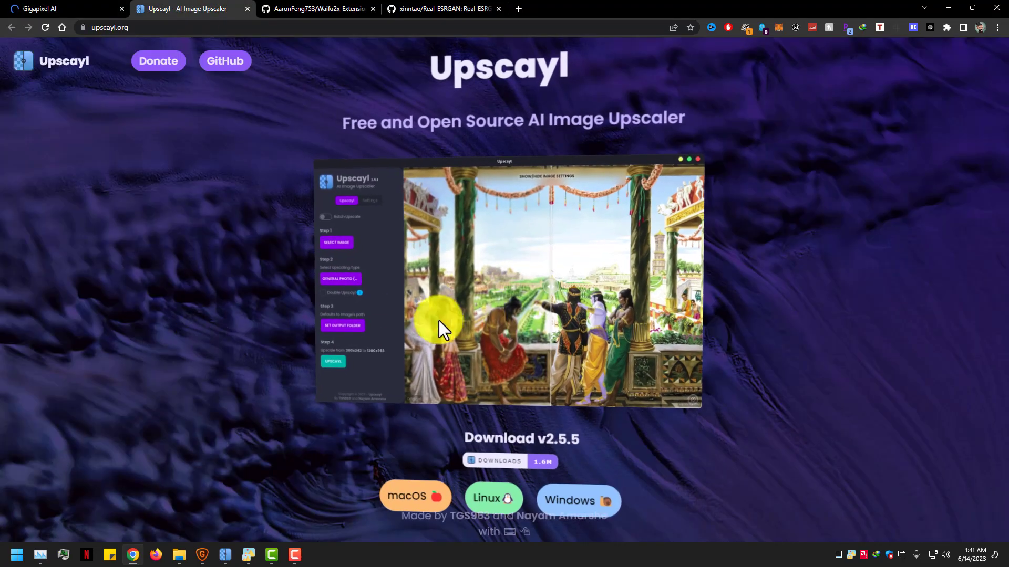
{"action": "left_click", "coordinate": [218, 61]}
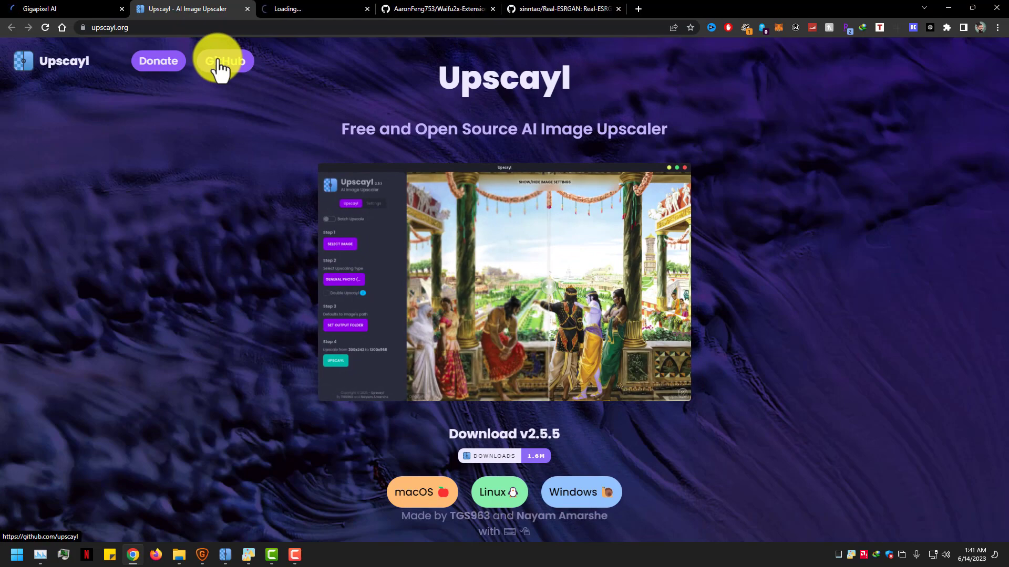
{"action": "left_click", "coordinate": [299, 8]}
{"action": "scroll", "coordinate": [139, 285], "scroll_direction": "down", "scroll_amount": 4}
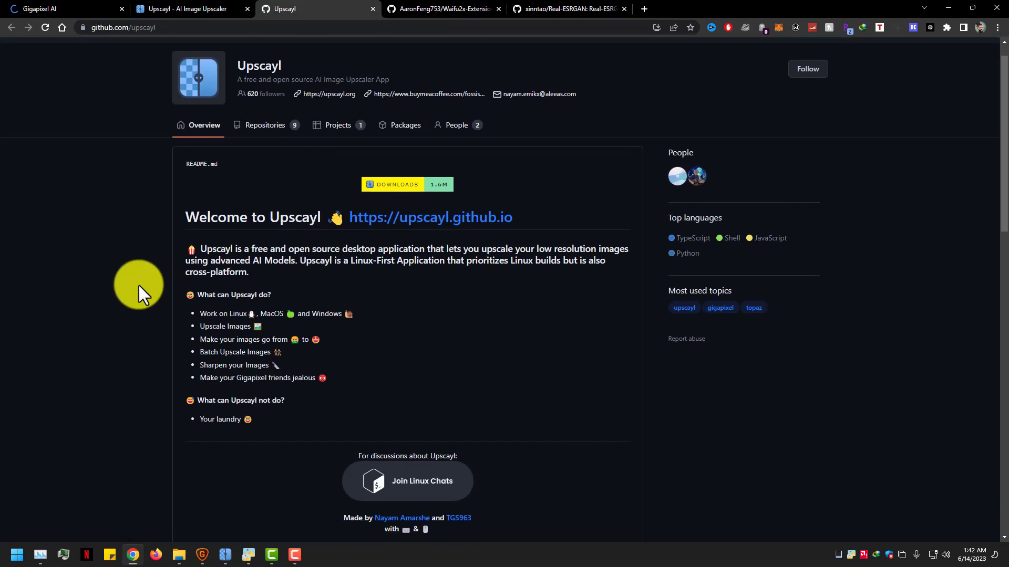
{"action": "scroll", "coordinate": [139, 286], "scroll_direction": "down", "scroll_amount": 10}
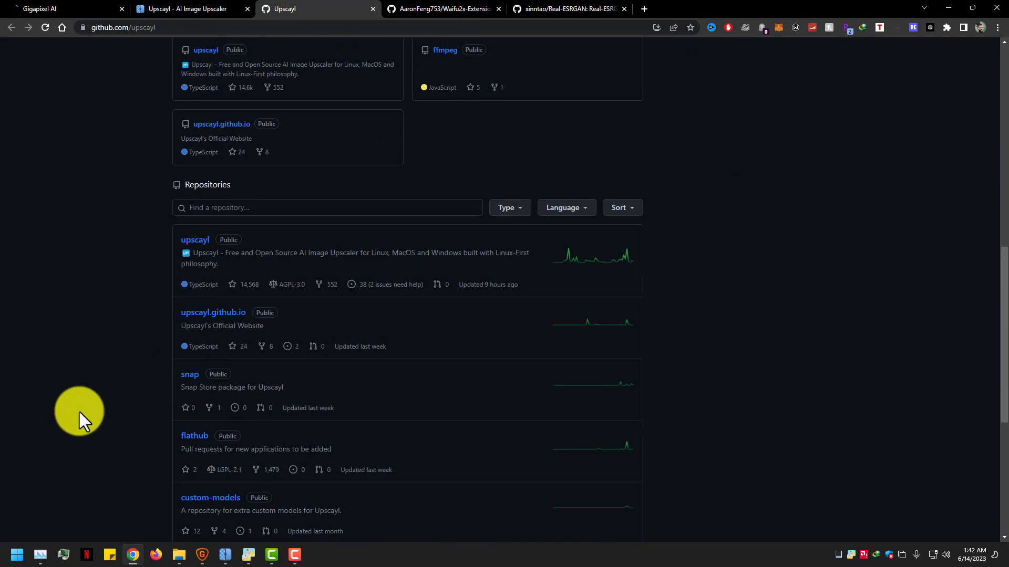
{"action": "scroll", "coordinate": [80, 412], "scroll_direction": "up", "scroll_amount": 15}
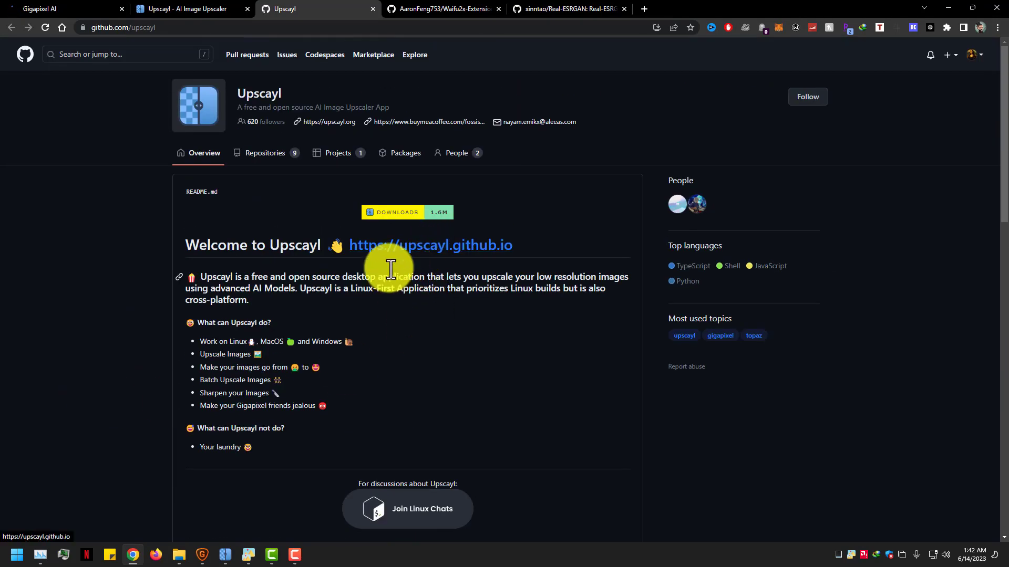
Step: Try downloading the Windows version of Upscayl from its website, close its GitHub page and cancel the download
{"action": "left_click", "coordinate": [201, 4]}
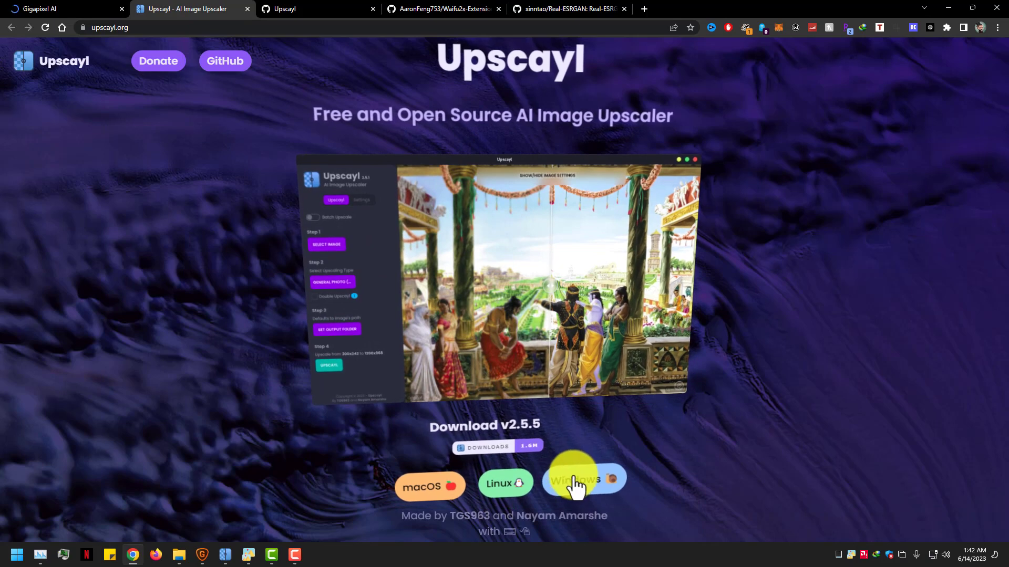
{"action": "left_click", "coordinate": [576, 479]}
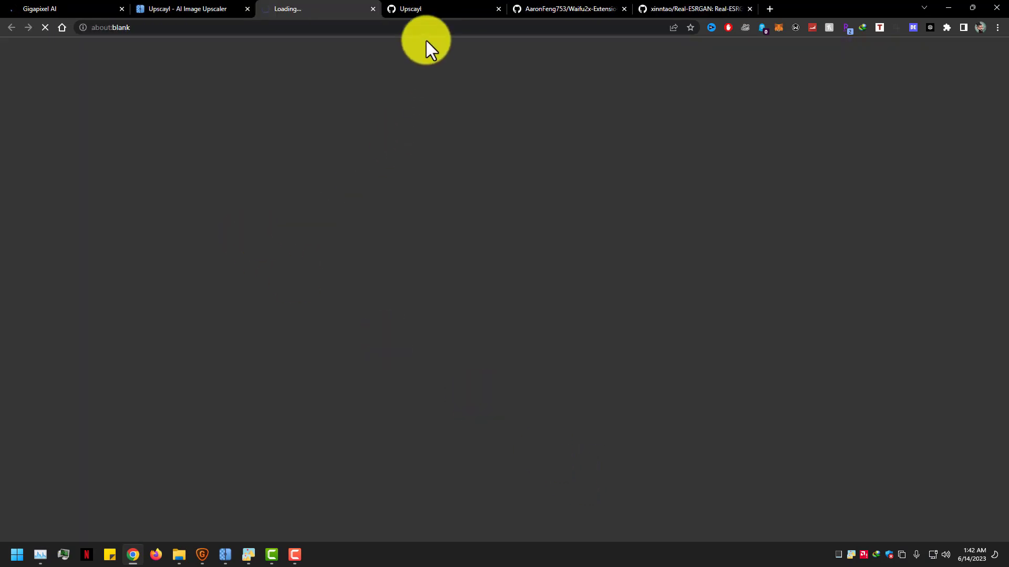
{"action": "left_click", "coordinate": [498, 8]}
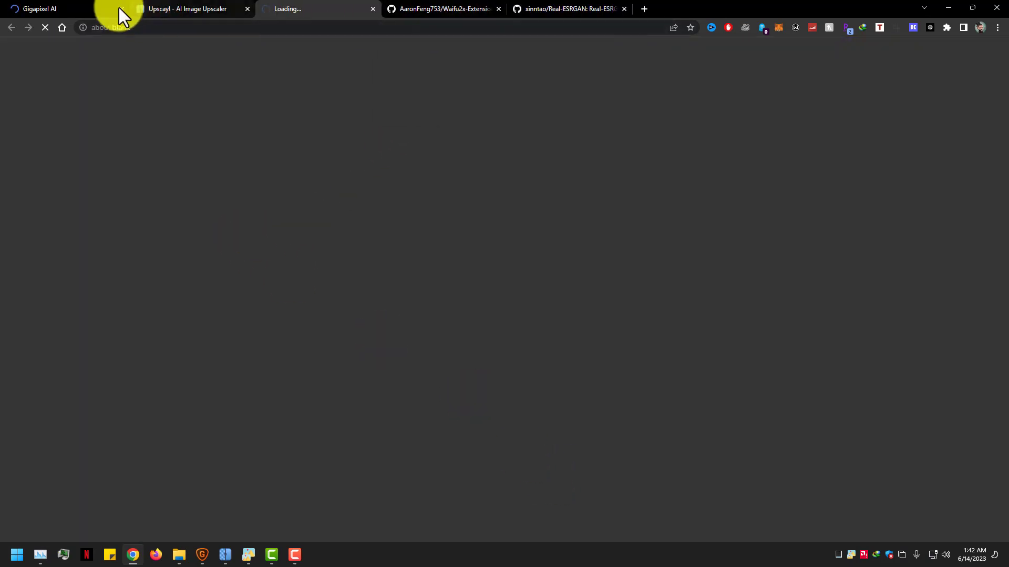
{"action": "left_click", "coordinate": [68, 3]}
{"action": "scroll", "coordinate": [90, 223], "scroll_direction": "up", "scroll_amount": 4}
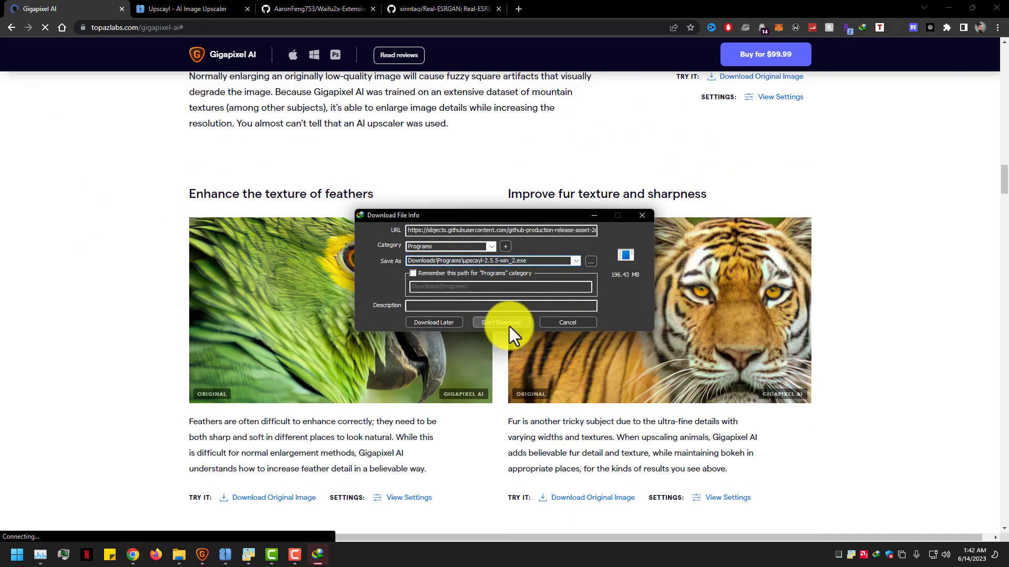
{"action": "left_click", "coordinate": [506, 325]}
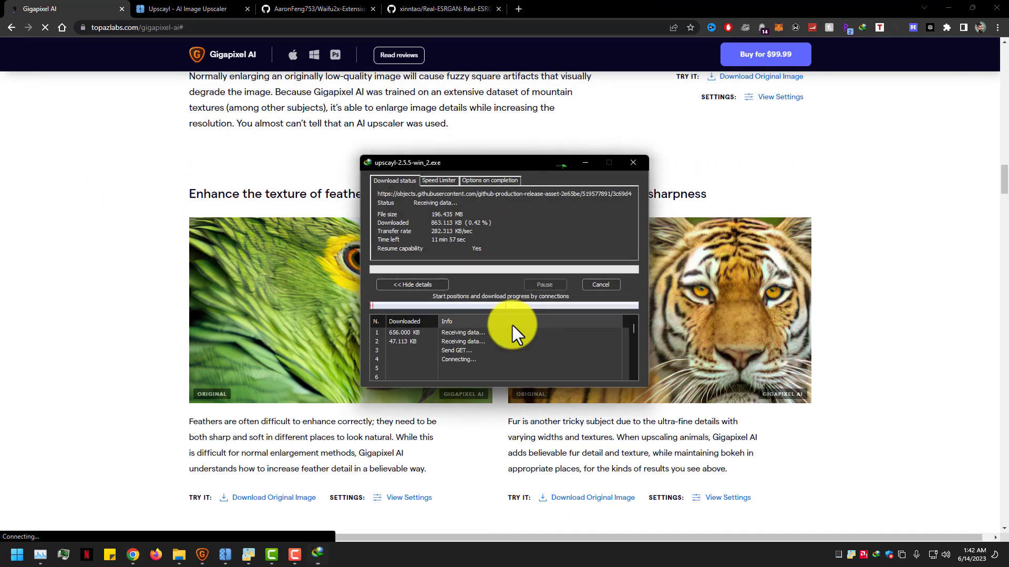
{"action": "left_click", "coordinate": [600, 285]}
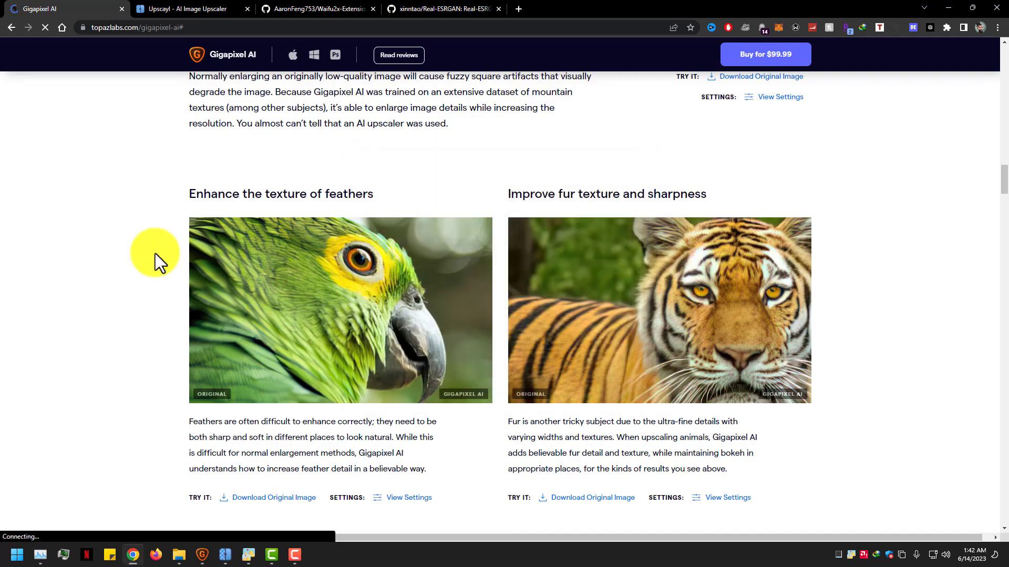
Step: Go to the Waifu2x-Extension-GUI repository and read the README introduction on its purpose and supported GPUs
{"action": "scroll", "coordinate": [156, 253], "scroll_direction": "up", "scroll_amount": 10}
{"action": "left_click", "coordinate": [266, 11]}
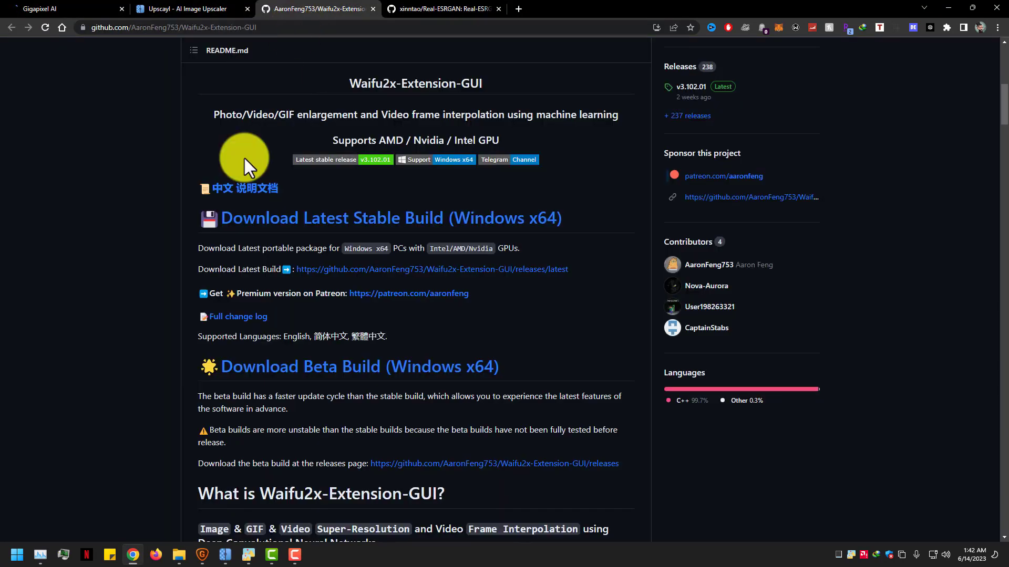
{"action": "scroll", "coordinate": [141, 320], "scroll_direction": "up", "scroll_amount": 4}
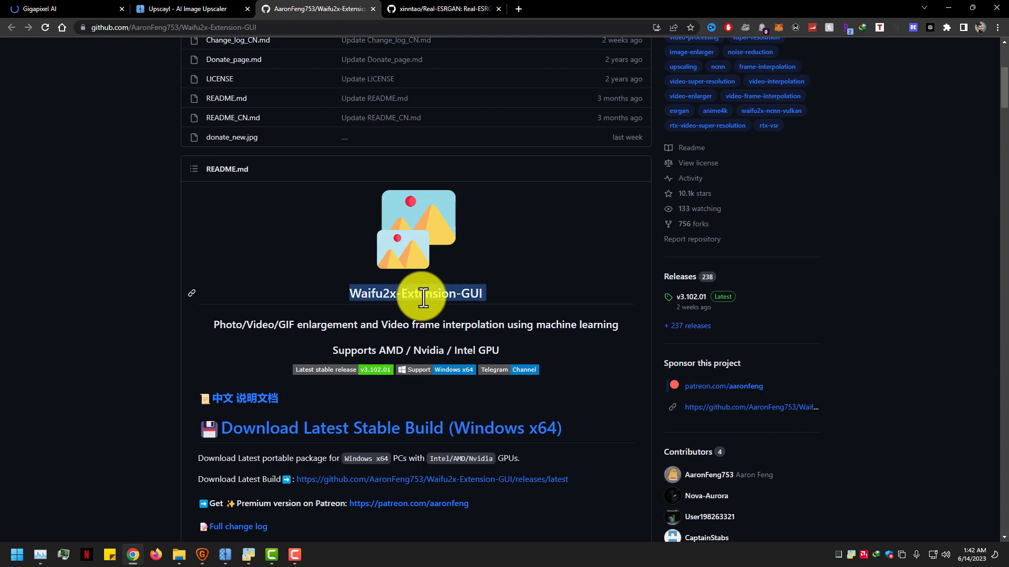
{"action": "left_click_drag", "start_coordinate": [424, 298], "coordinate": [590, 361]}
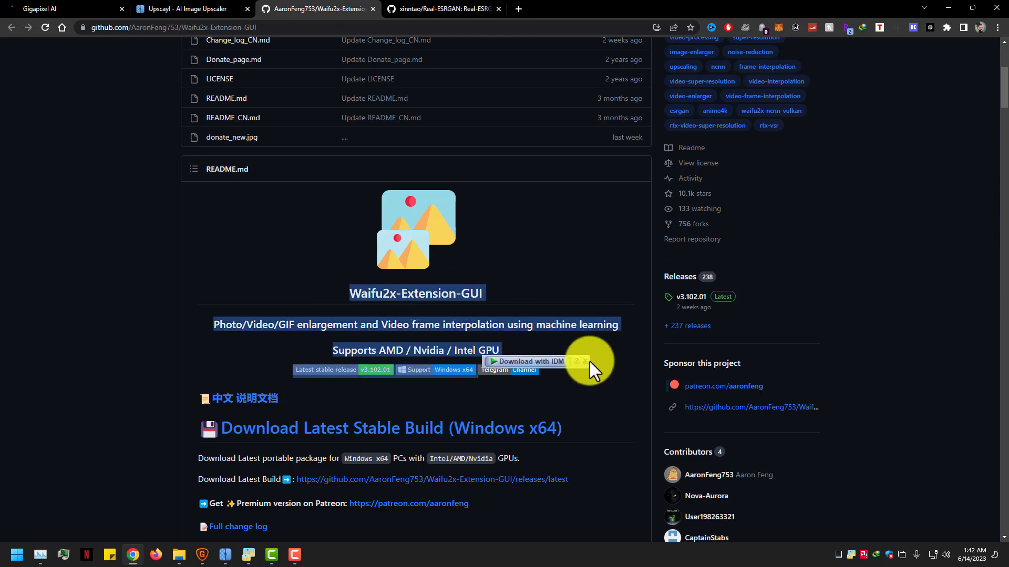
{"action": "left_click", "coordinate": [619, 398]}
Step: Look through the Real-ESRGAN repository's README, including its output comparison images and download links
{"action": "left_click", "coordinate": [475, 12]}
{"action": "scroll", "coordinate": [446, 399], "scroll_direction": "up", "scroll_amount": 3}
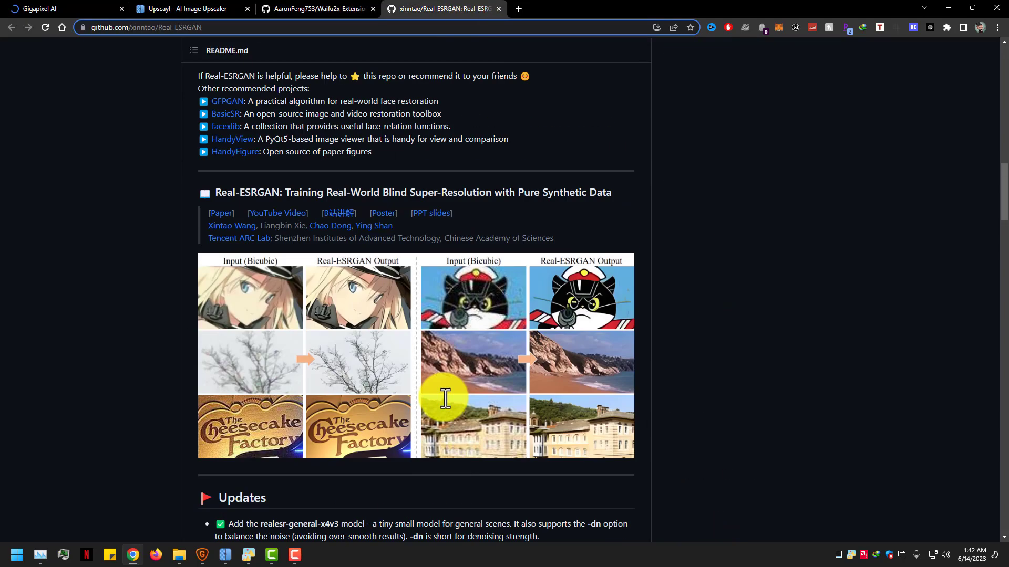
{"action": "scroll", "coordinate": [445, 400], "scroll_direction": "up", "scroll_amount": 12}
{"action": "scroll", "coordinate": [462, 383], "scroll_direction": "down", "scroll_amount": 4}
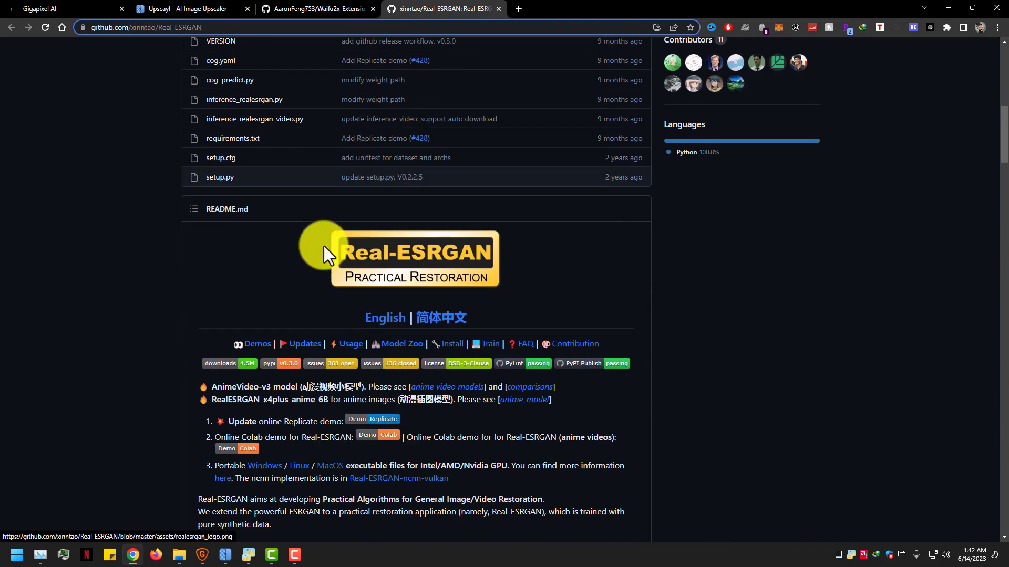
{"action": "left_click", "coordinate": [352, 1]}
{"action": "left_click", "coordinate": [436, 1]}
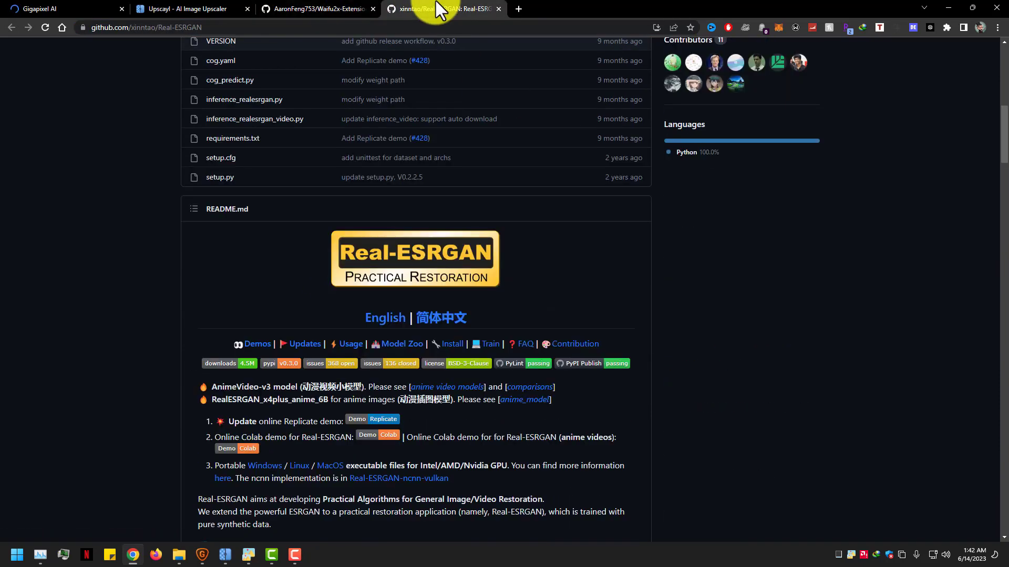
Step: Open the latest Waifu2x-Extension-GUI release, v3.102.01, and examine its change log and downloadable assets
{"action": "left_click", "coordinate": [342, 3]}
{"action": "left_click", "coordinate": [688, 307]}
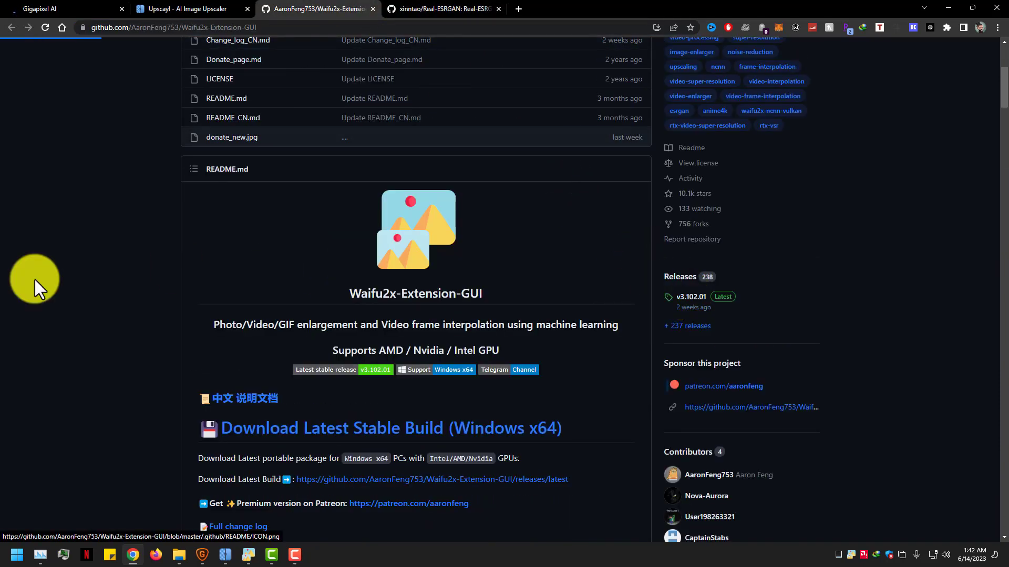
{"action": "scroll", "coordinate": [16, 298], "scroll_direction": "down", "scroll_amount": 10}
{"action": "scroll", "coordinate": [17, 297], "scroll_direction": "down", "scroll_amount": 2}
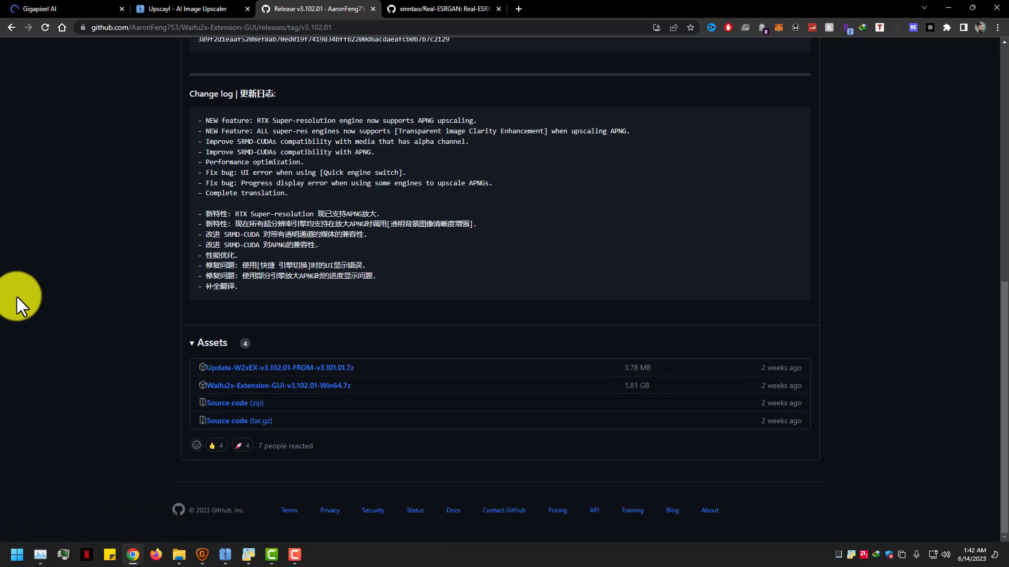
{"action": "left_click_drag", "start_coordinate": [351, 394], "coordinate": [51, 218]}
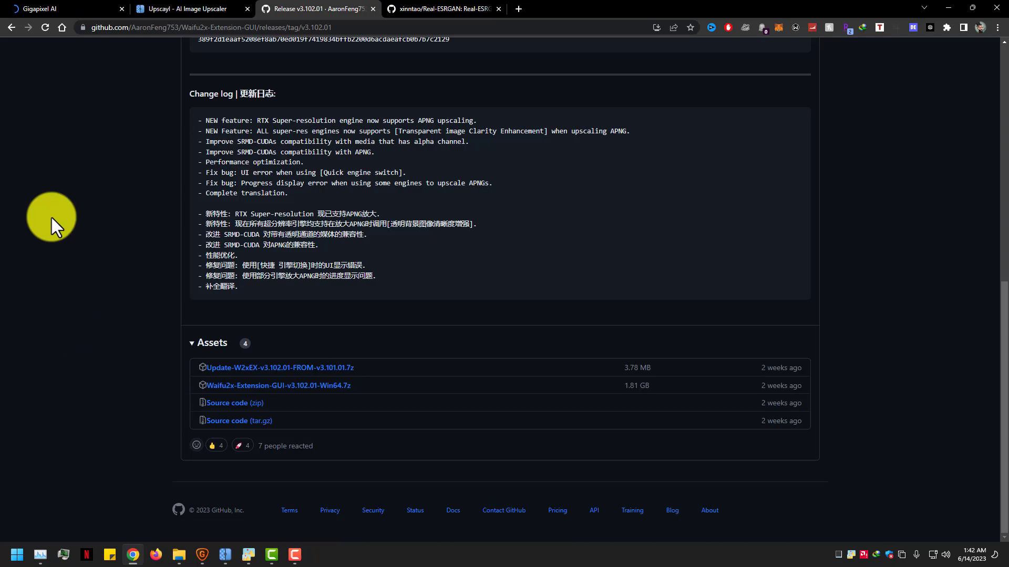
Step: Leave the release page for the Waifu2x-Extension-GUI repository and return to the beginning of the Gigapixel AI product page
{"action": "left_click", "coordinate": [9, 29]}
{"action": "left_click", "coordinate": [75, 12]}
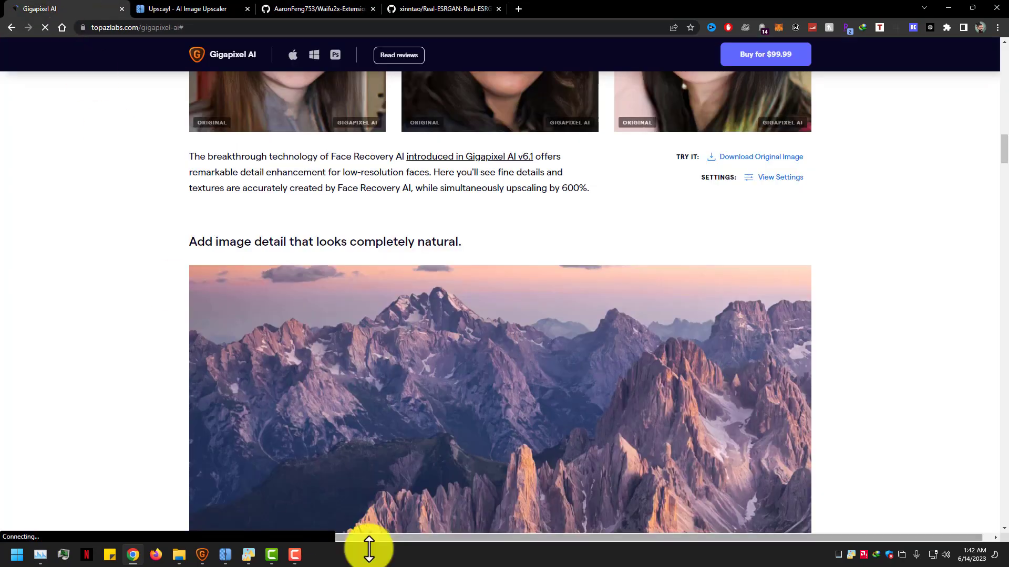
{"action": "scroll", "coordinate": [372, 416], "scroll_direction": "up", "scroll_amount": 15}
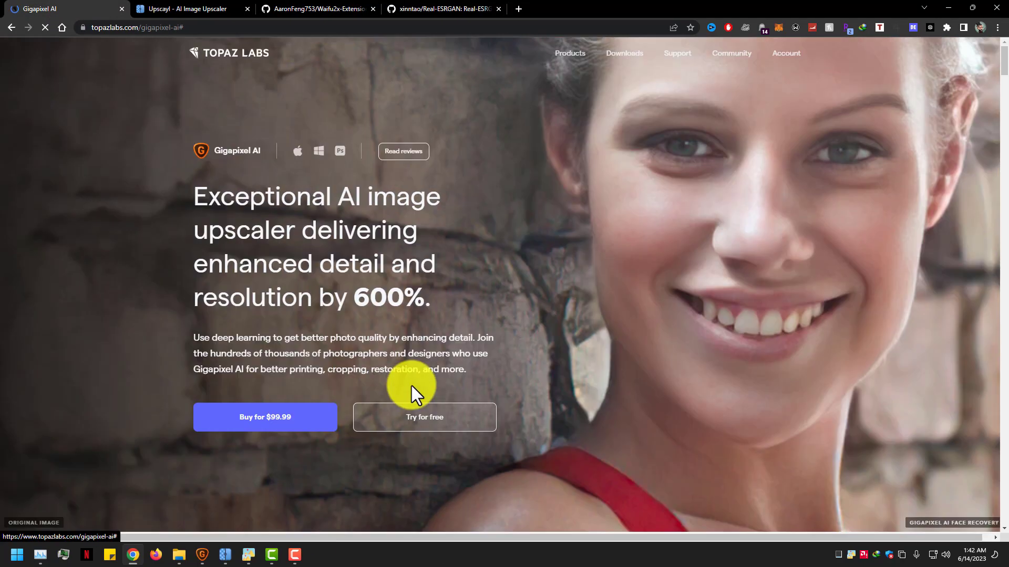
{"action": "key", "text": "ctrl+a"}
{"action": "left_click", "coordinate": [217, 478]}
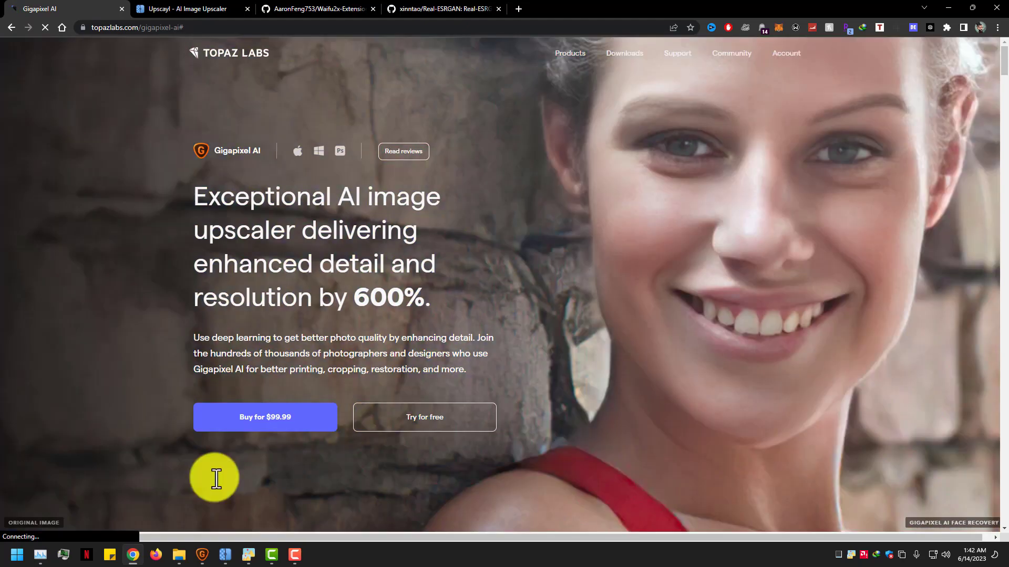
Step: Switch from the browser to Topaz Gigapixel AI and shrink its window so Task Manager's GPU readings stay visible beside it
{"action": "left_click", "coordinate": [133, 554]}
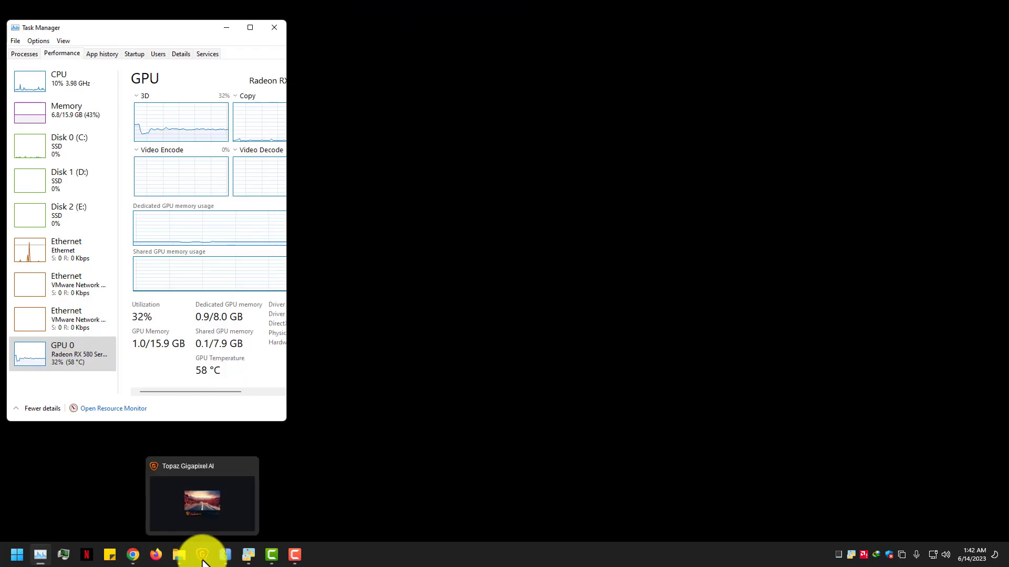
{"action": "left_click", "coordinate": [203, 561]}
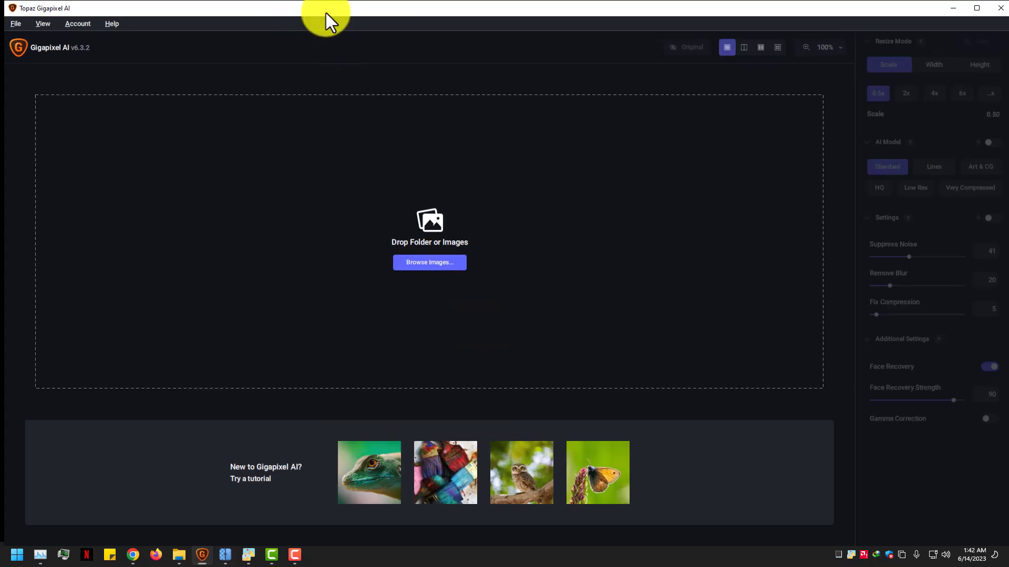
{"action": "left_click_drag", "start_coordinate": [326, 13], "coordinate": [427, 27]}
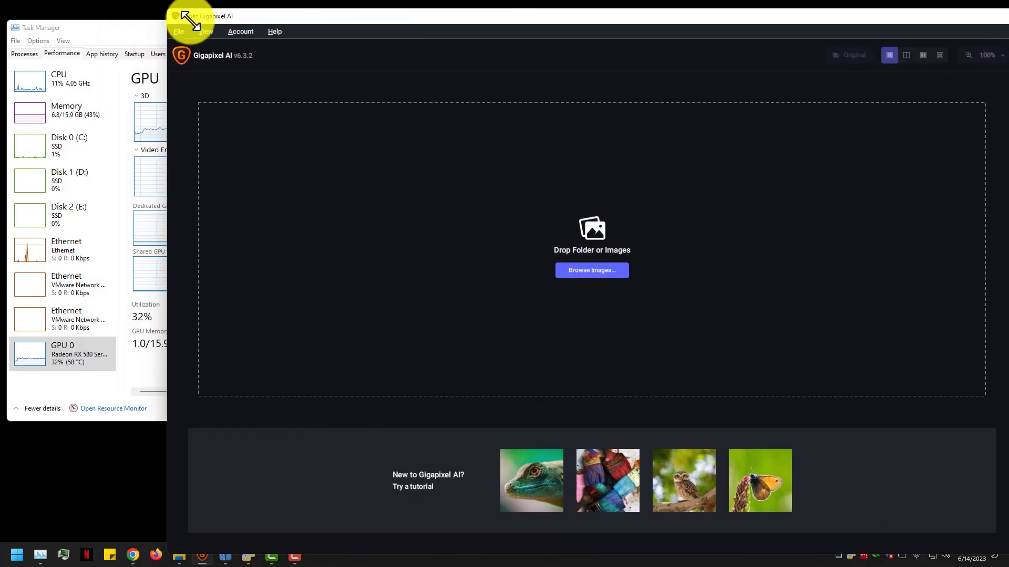
{"action": "mouse_move", "coordinate": [181, 18]}
{"action": "left_mouse_down"}
{"action": "mouse_move", "coordinate": [353, 68]}
{"action": "mouse_move", "coordinate": [401, 65]}
{"action": "mouse_move", "coordinate": [178, 20]}
{"action": "left_mouse_up"}
Step: Bring up the Photos-For-Test folder and look through its test images and videos
{"action": "mouse_move", "coordinate": [180, 555]}
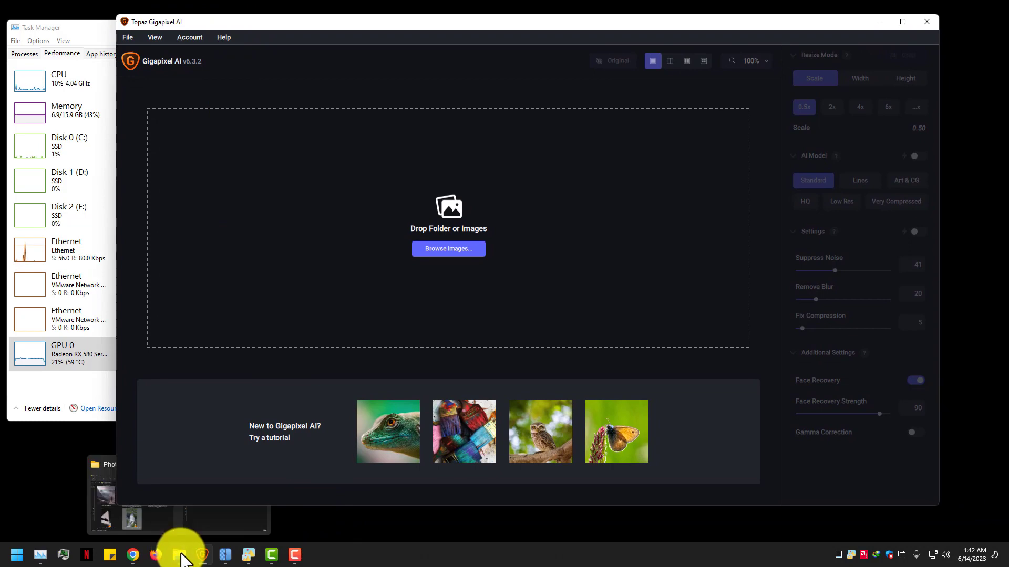
{"action": "left_click", "coordinate": [140, 526]}
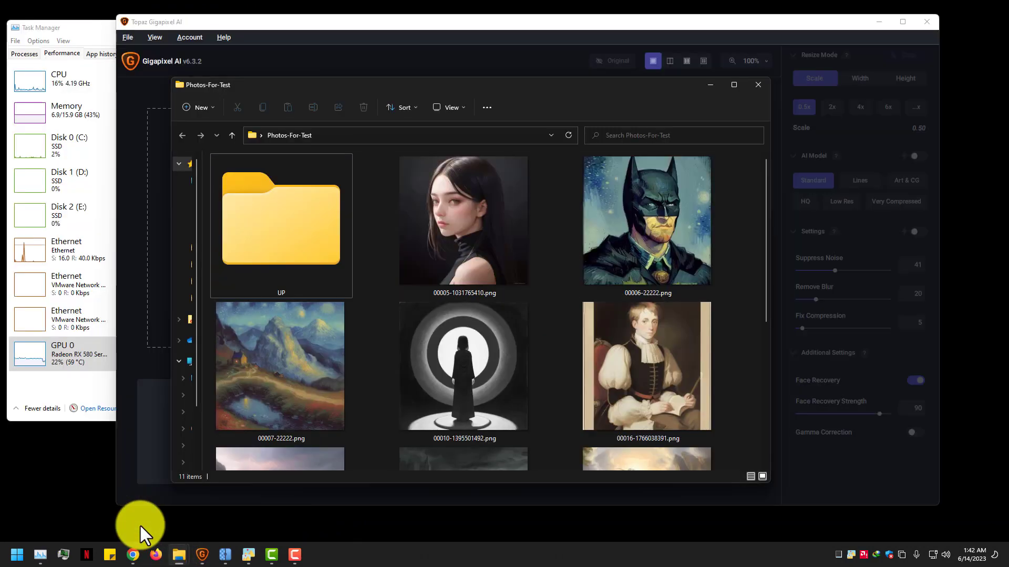
{"action": "scroll", "coordinate": [485, 310], "scroll_direction": "down", "scroll_amount": 5}
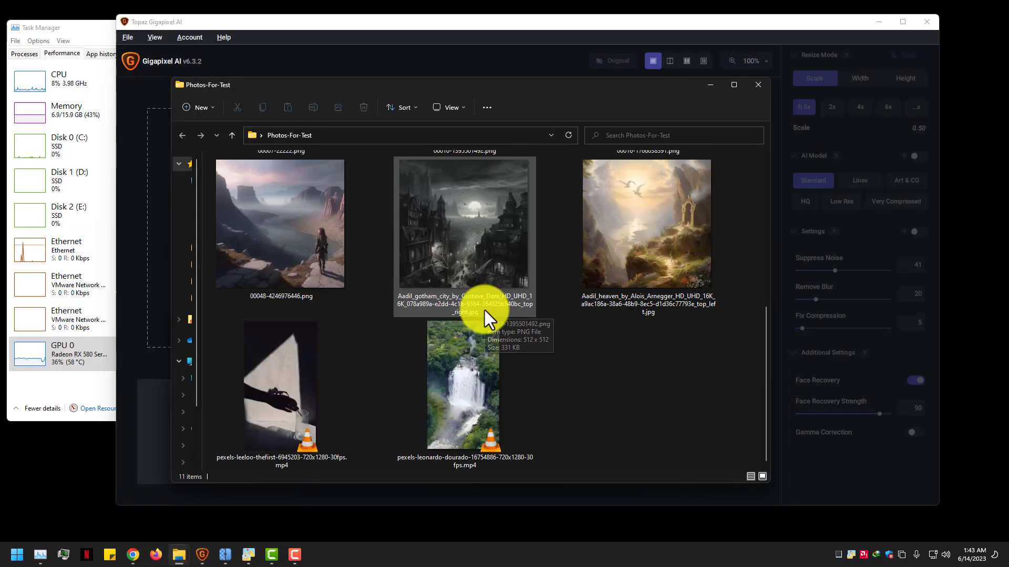
{"action": "scroll", "coordinate": [520, 361], "scroll_direction": "up", "scroll_amount": 5}
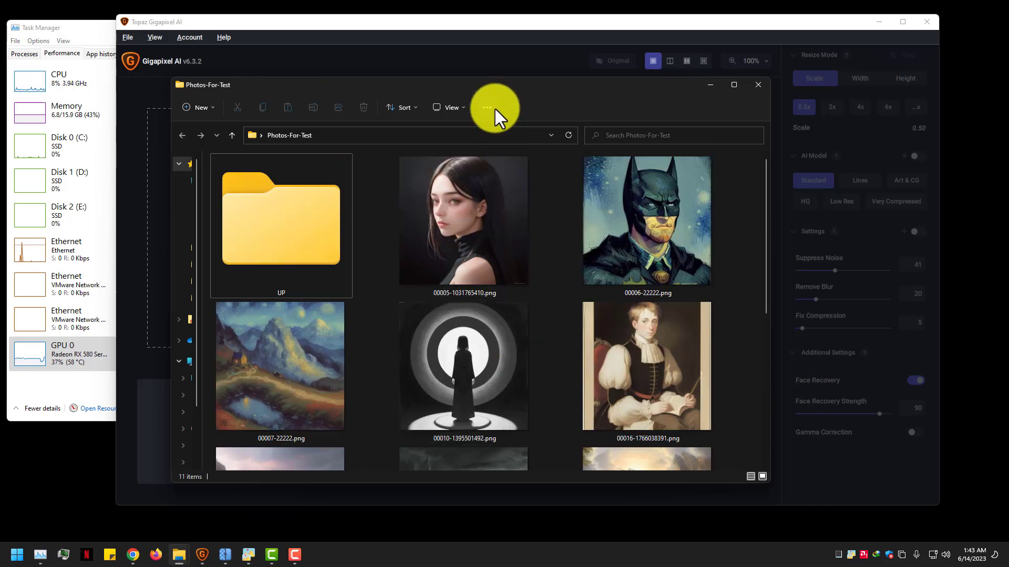
Step: View 00005-1031765410.png in the photo viewer, inspect the face up close and close the viewer
{"action": "left_click_drag", "start_coordinate": [492, 85], "coordinate": [431, 74]}
{"action": "double_click", "coordinate": [417, 225]}
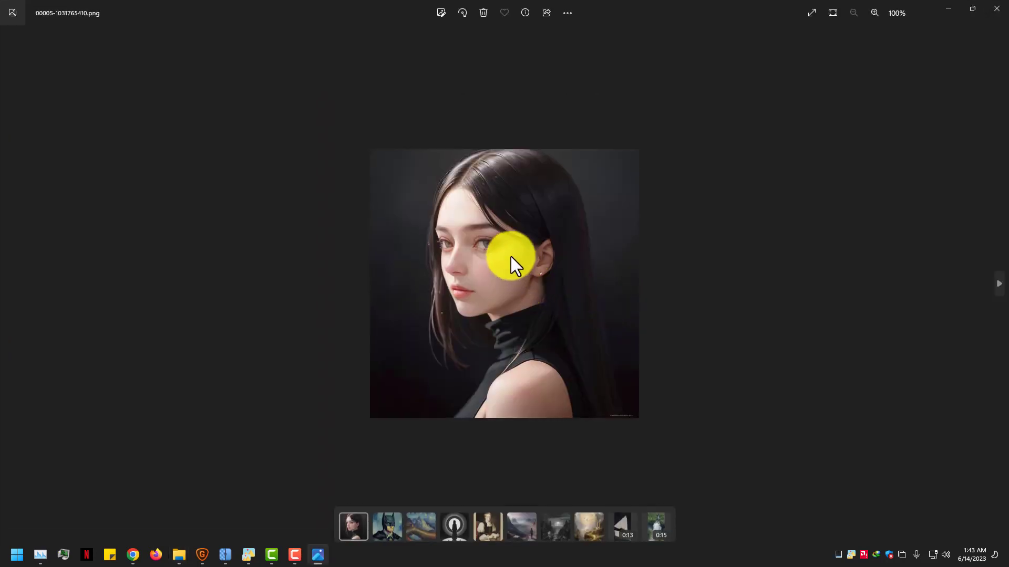
{"action": "scroll", "coordinate": [552, 288], "scroll_direction": "up", "scroll_amount": 8}
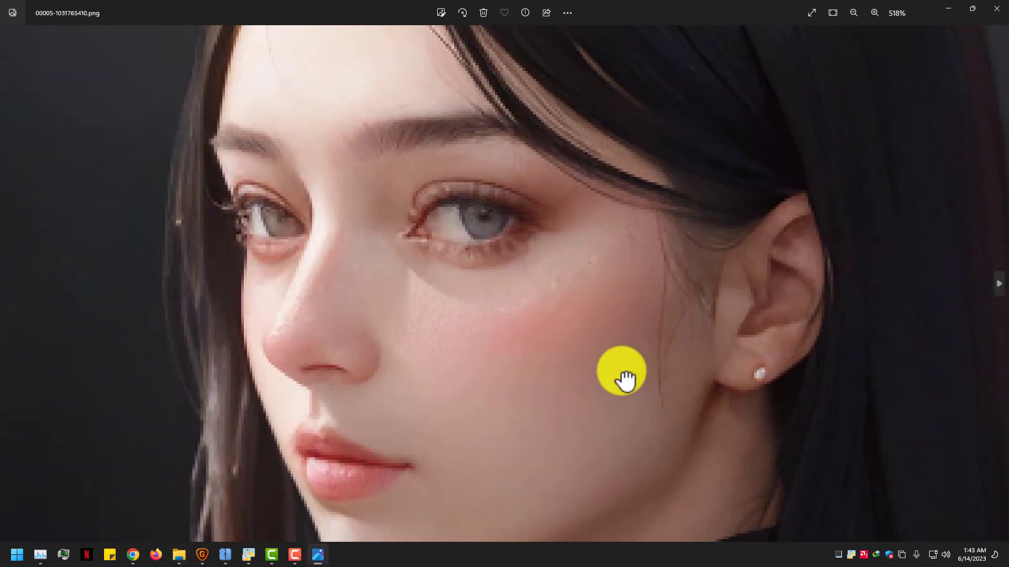
{"action": "scroll", "coordinate": [625, 379], "scroll_direction": "down", "scroll_amount": 8}
{"action": "left_click", "coordinate": [994, 13]}
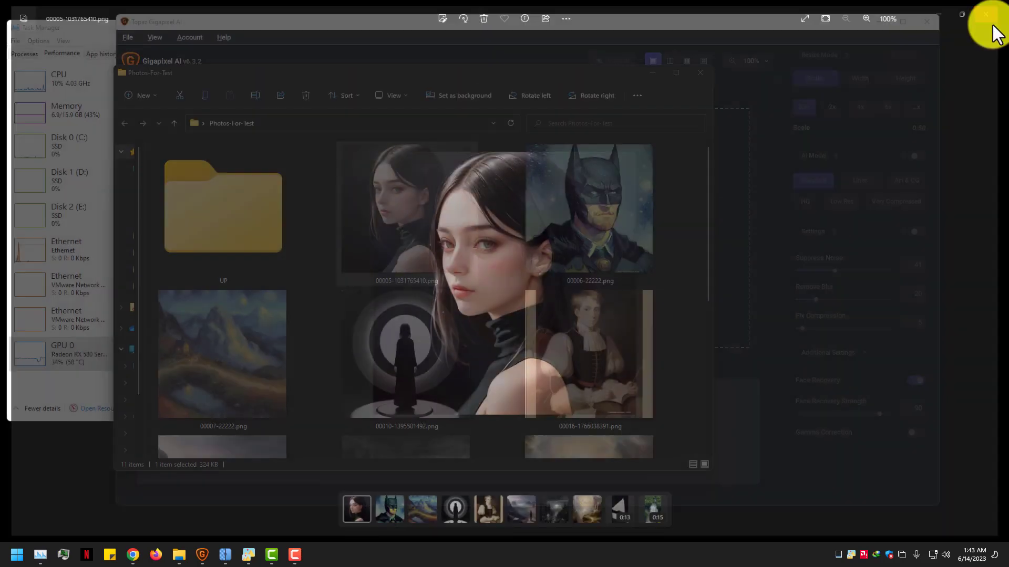
Step: Load 00005-1031765410.png from the Photos-For-Test folder into Gigapixel AI and minimize the folder window
{"action": "left_click_drag", "start_coordinate": [474, 74], "coordinate": [752, 87]}
{"action": "left_click_drag", "start_coordinate": [730, 168], "coordinate": [362, 215]}
{"action": "left_click_drag", "start_coordinate": [703, 91], "coordinate": [449, 90]}
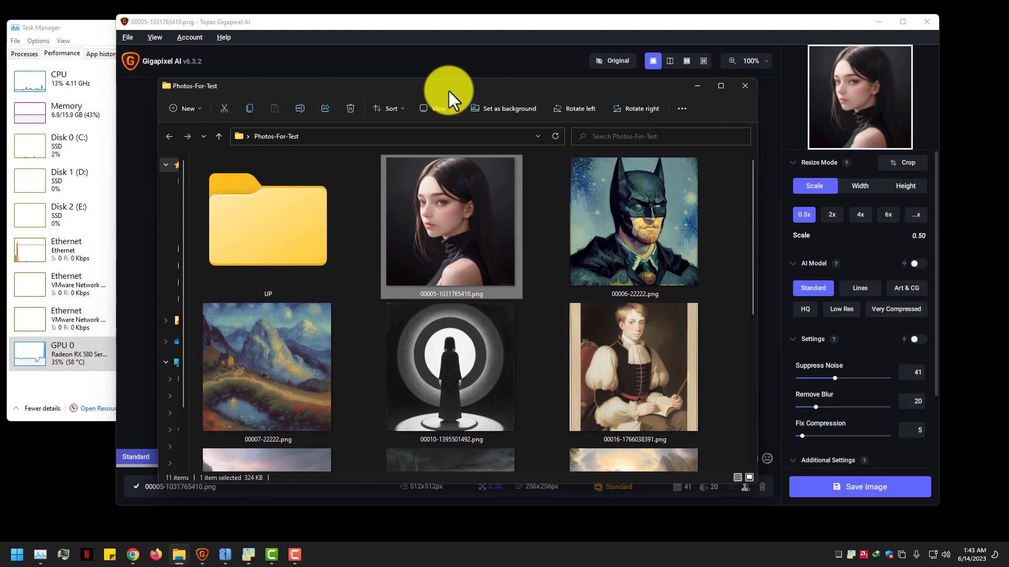
{"action": "left_click", "coordinate": [696, 87]}
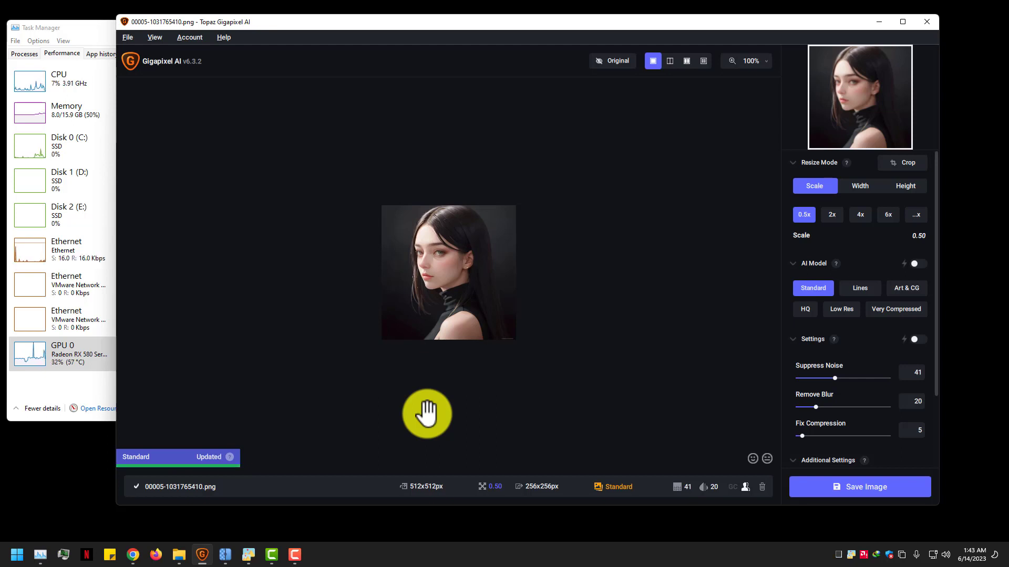
Step: Enlarge the portrait preview to 296% and maximize the Gigapixel AI window
{"action": "left_click", "coordinate": [310, 435]}
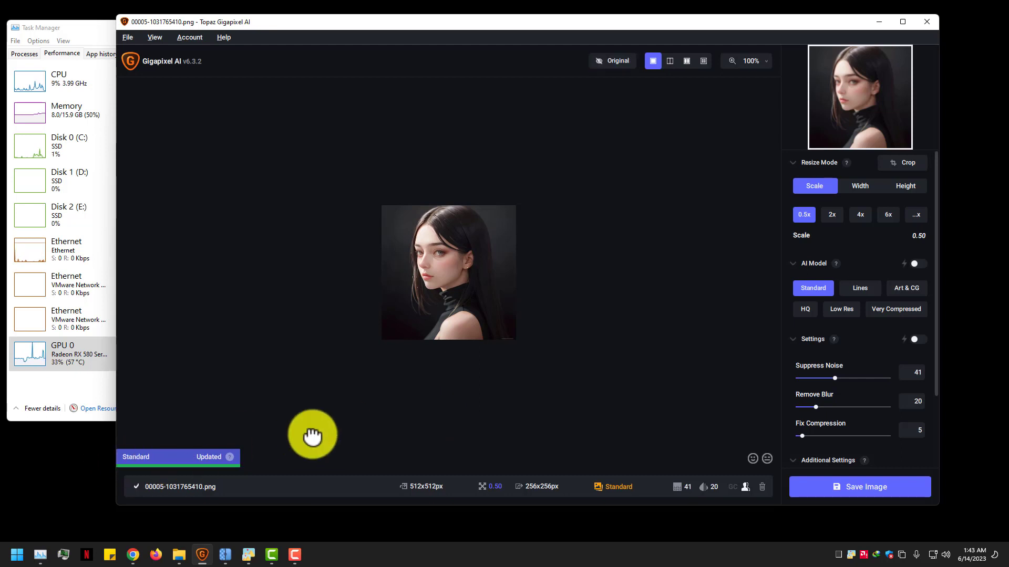
{"action": "scroll", "coordinate": [455, 290], "scroll_direction": "up", "scroll_amount": 5}
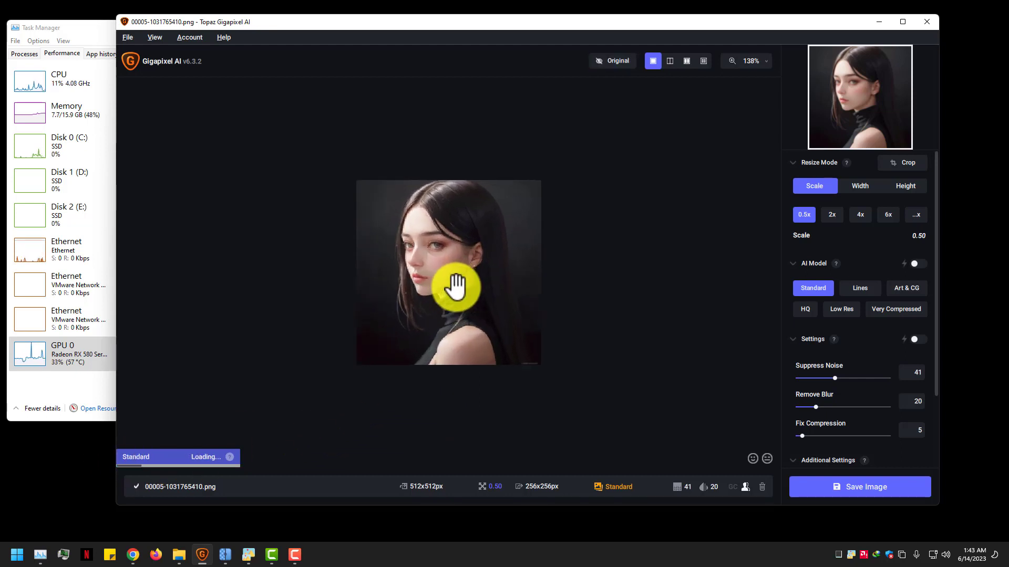
{"action": "scroll", "coordinate": [455, 286], "scroll_direction": "up", "scroll_amount": 2}
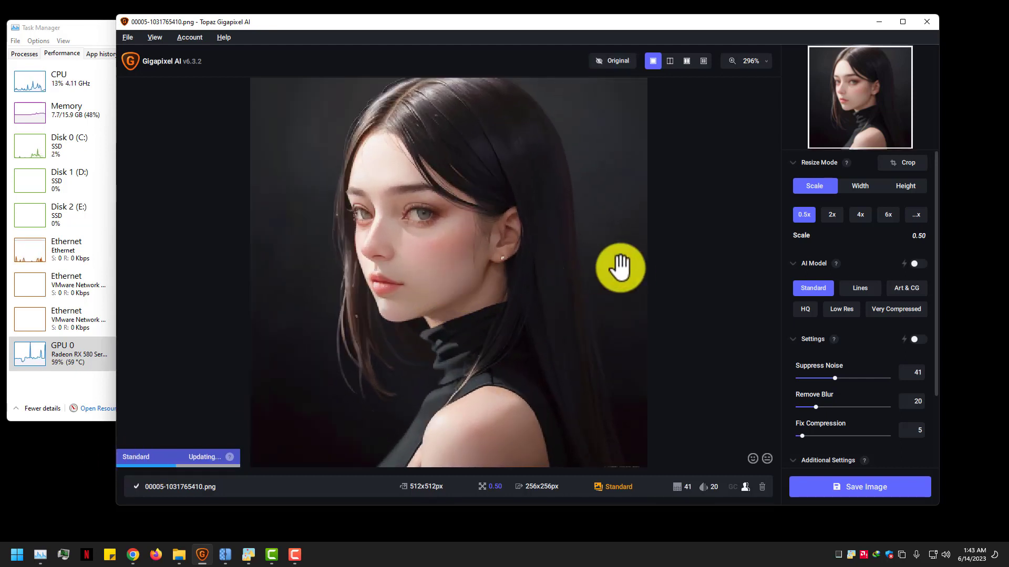
{"action": "left_click", "coordinate": [902, 22]}
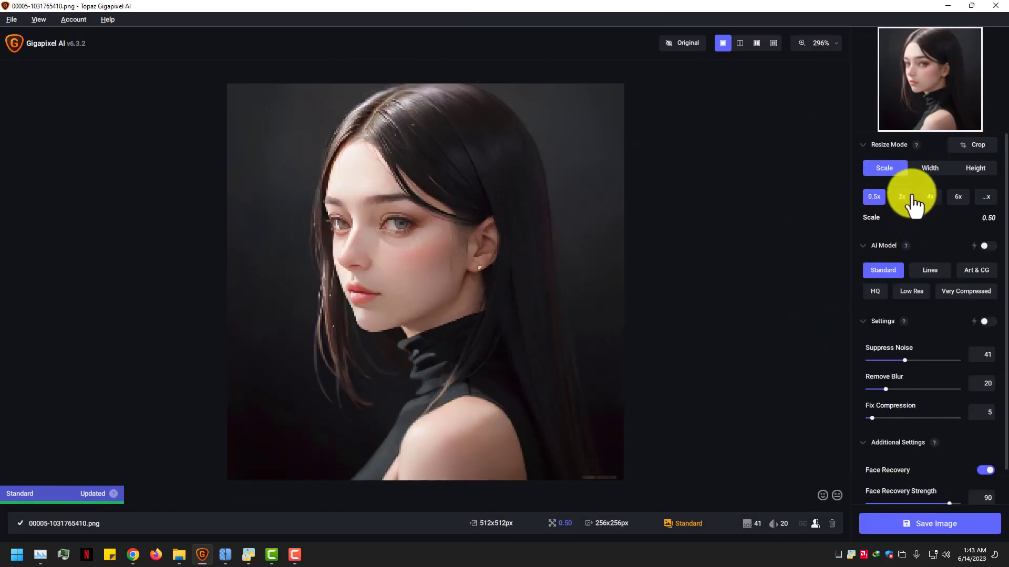
Step: Set the upscale factor to 2x, bring the eyes into the preview and change the resize mode to Width
{"action": "left_click", "coordinate": [901, 198]}
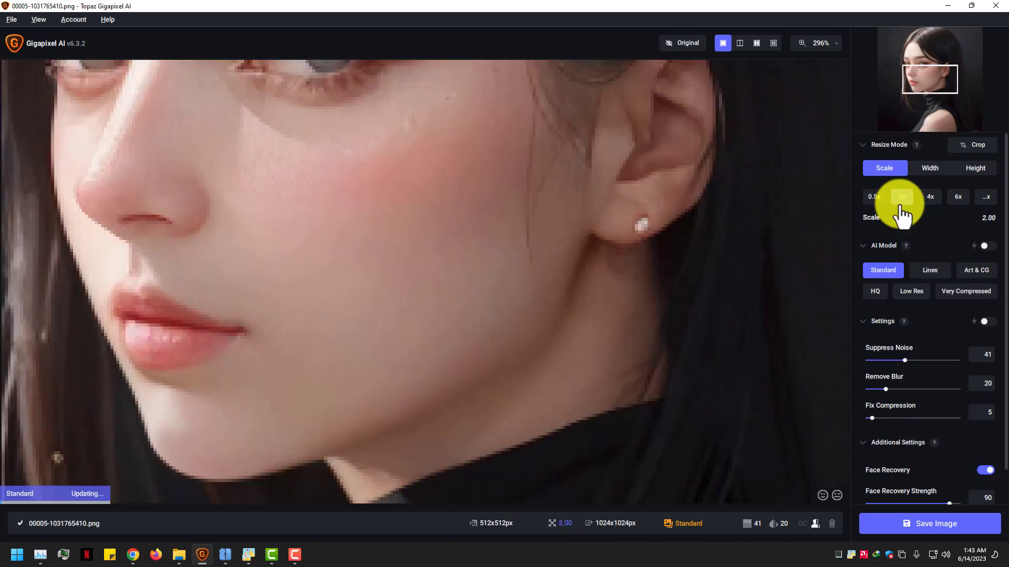
{"action": "left_click_drag", "start_coordinate": [709, 184], "coordinate": [644, 287]}
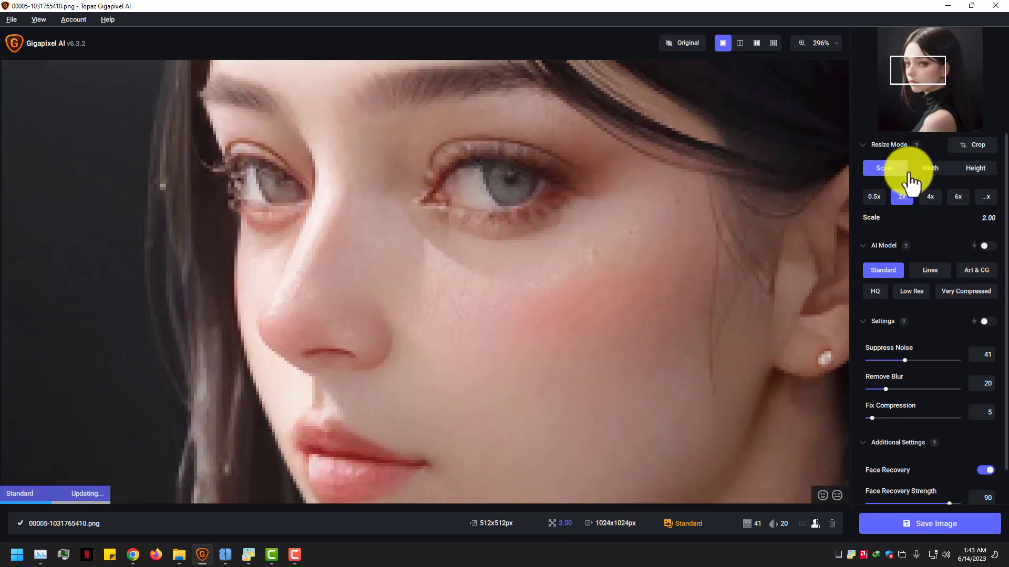
{"action": "left_click", "coordinate": [920, 173]}
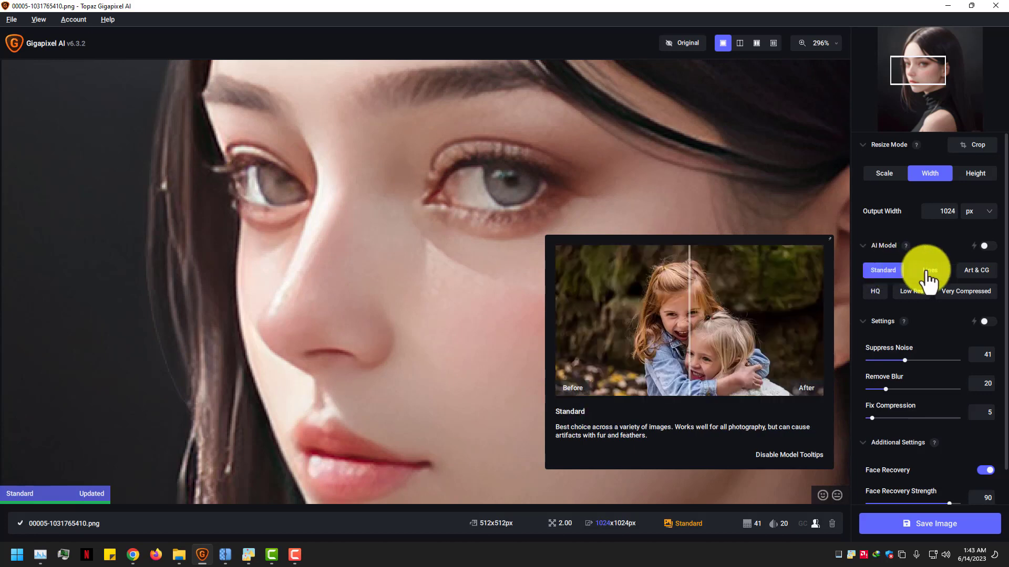
Step: Apply the Lines AI model and compare its result with the original at 207% zoom by toggling the original view
{"action": "left_click", "coordinate": [929, 270]}
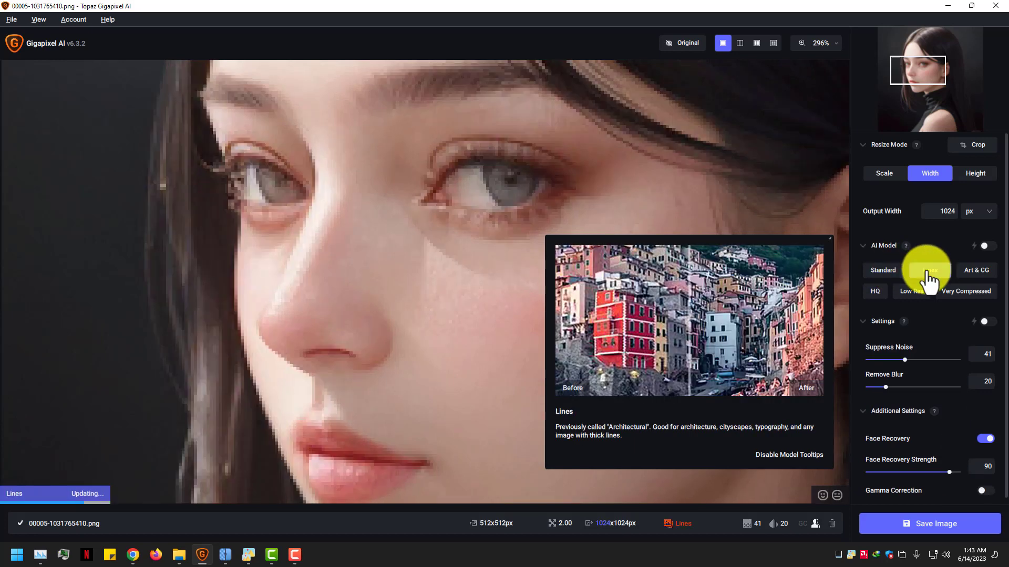
{"action": "scroll", "coordinate": [532, 277], "scroll_direction": "down", "scroll_amount": 3}
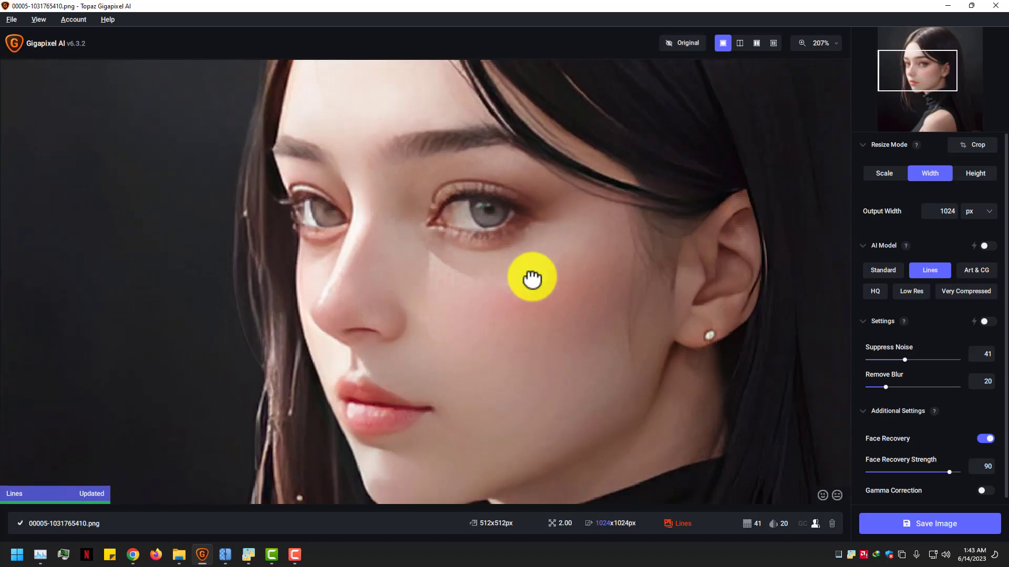
{"action": "left_click", "coordinate": [532, 276]}
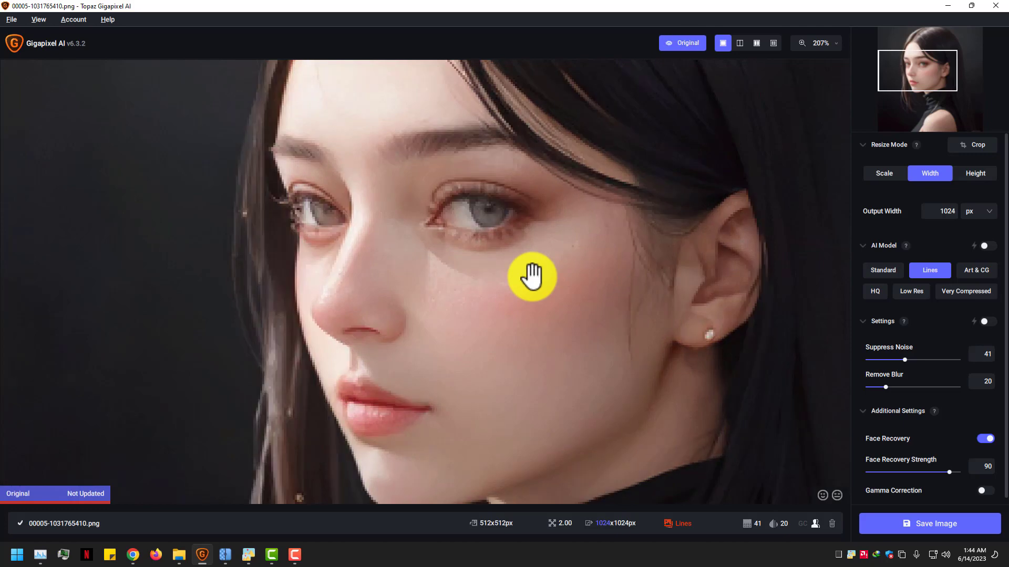
{"action": "left_click", "coordinate": [686, 48]}
{"action": "left_click", "coordinate": [686, 49]}
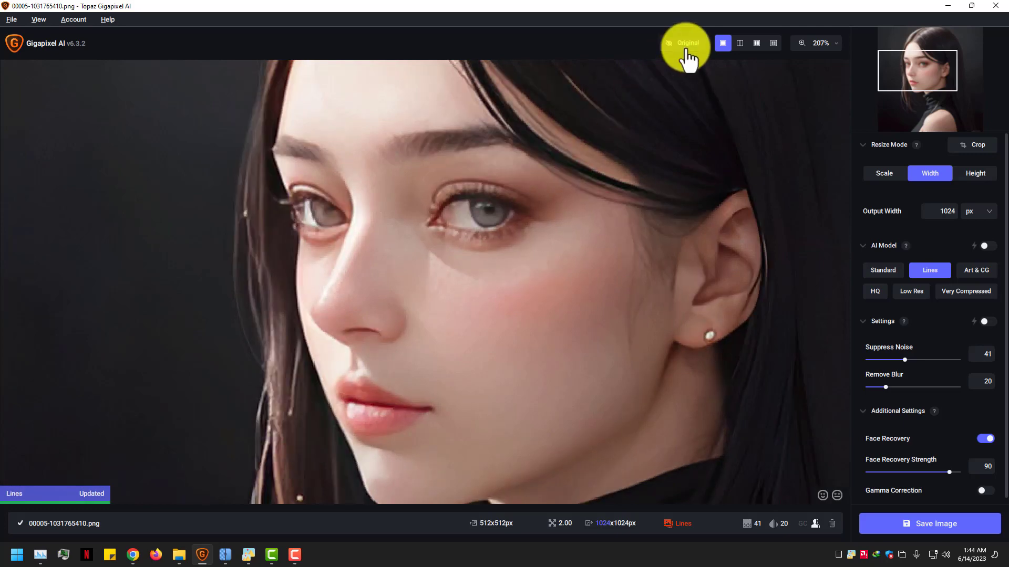
{"action": "left_click", "coordinate": [686, 48]}
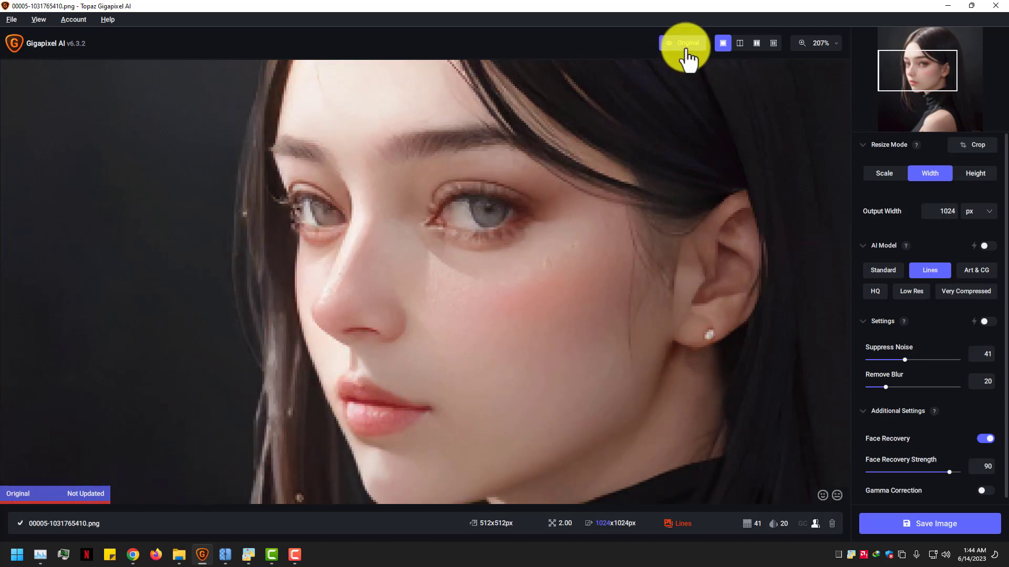
{"action": "left_click", "coordinate": [685, 50]}
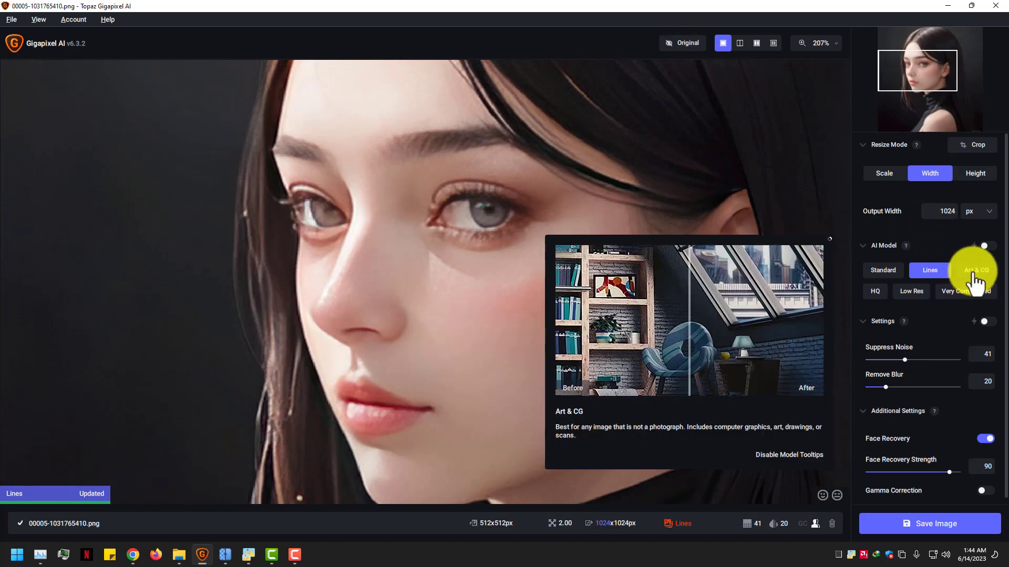
Step: Apply the Art & CG AI model, check it against the original and change the preview to split view
{"action": "left_click", "coordinate": [973, 274]}
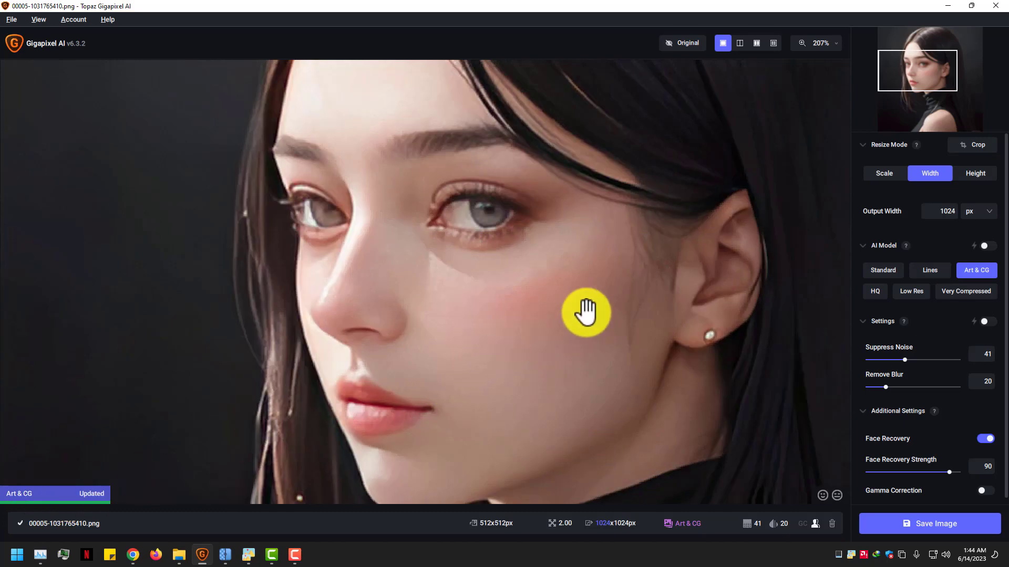
{"action": "left_click", "coordinate": [691, 47]}
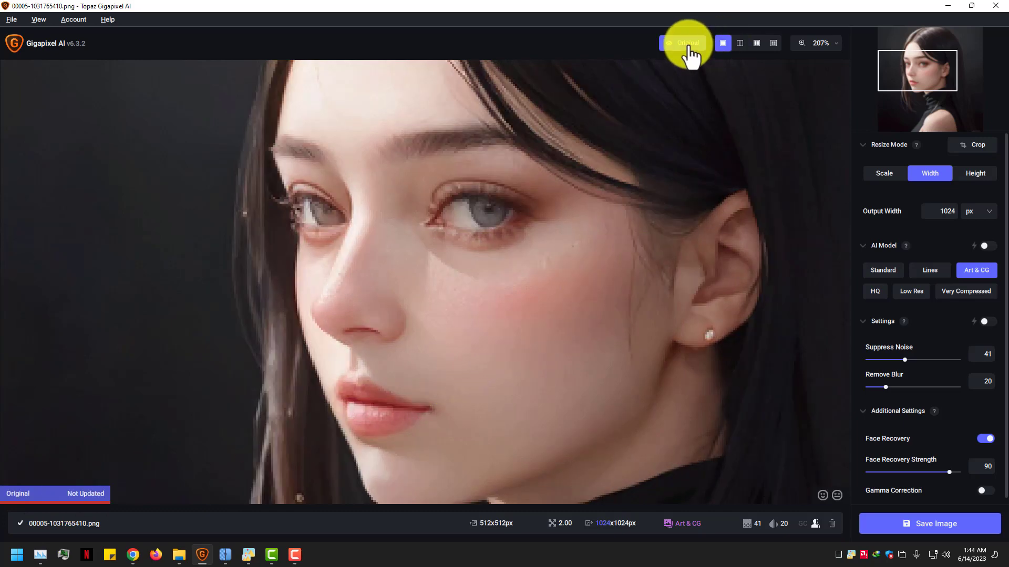
{"action": "left_click", "coordinate": [738, 48]}
{"action": "scroll", "coordinate": [652, 229], "scroll_direction": "down", "scroll_amount": 5}
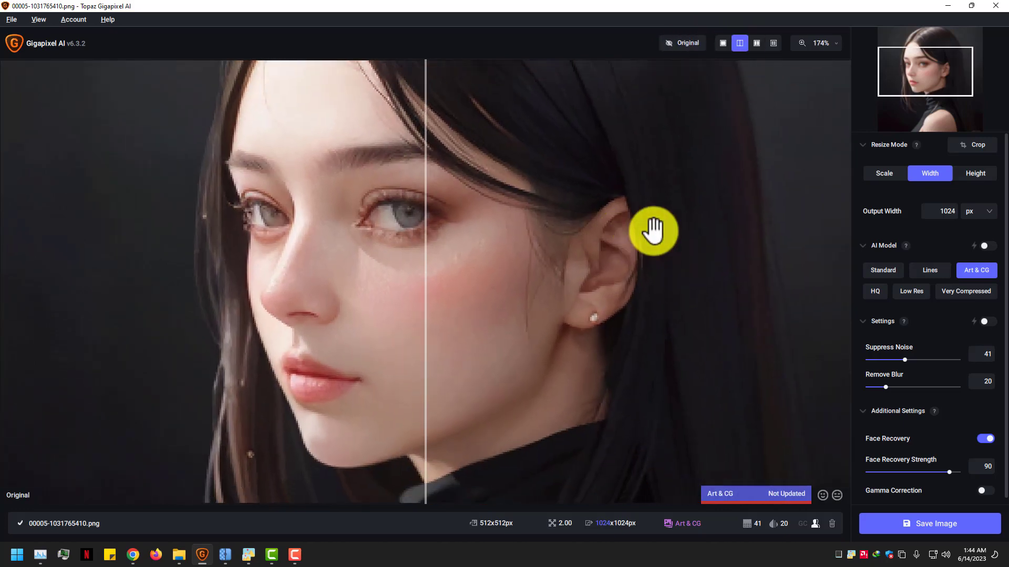
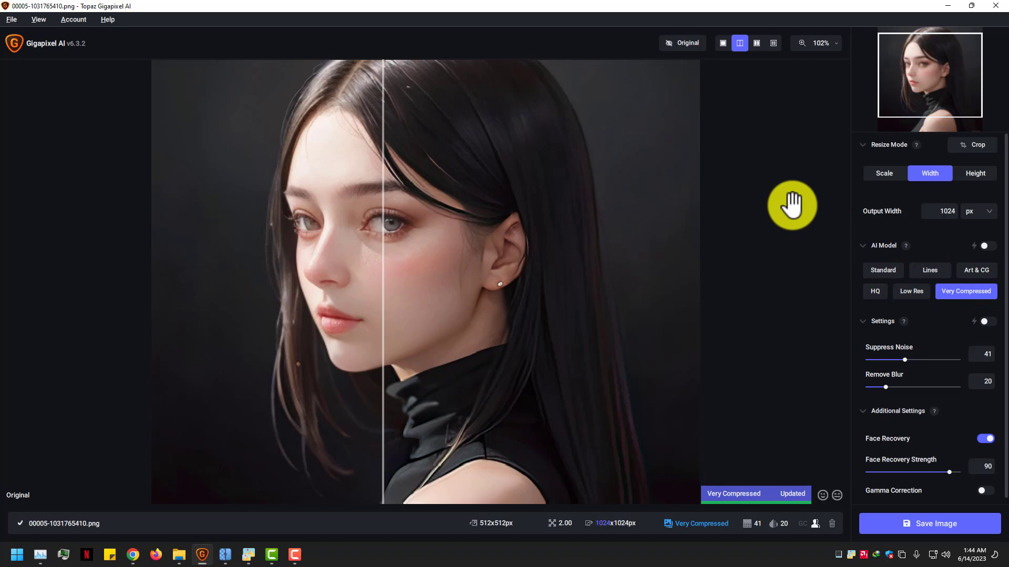
Step: Sweep the split divider across the portrait to compare the Very Compressed result with the original, and change the AI model to Standard
{"action": "left_click_drag", "start_coordinate": [383, 270], "coordinate": [678, 276]}
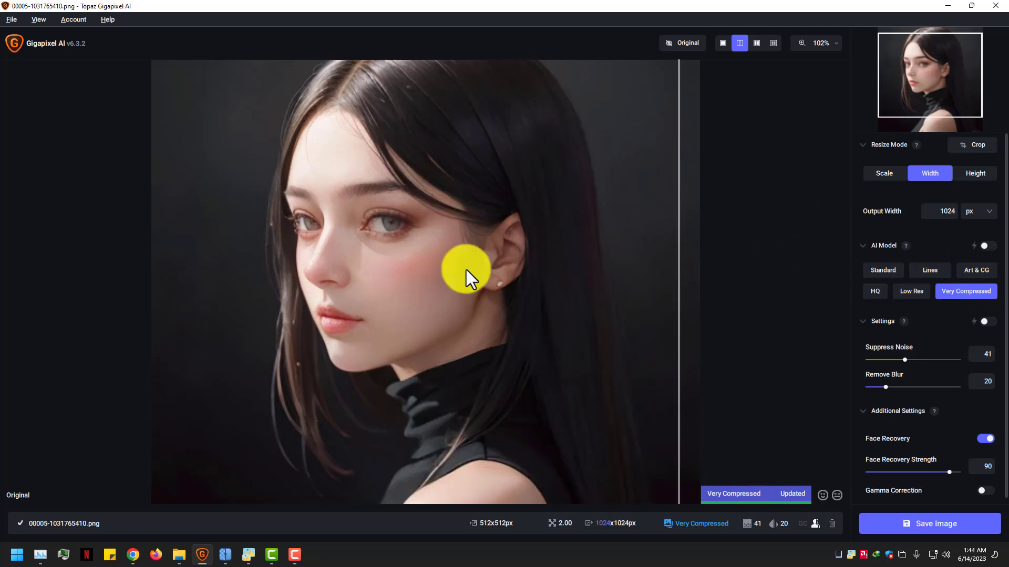
{"action": "left_click_drag", "start_coordinate": [466, 277], "coordinate": [161, 269]}
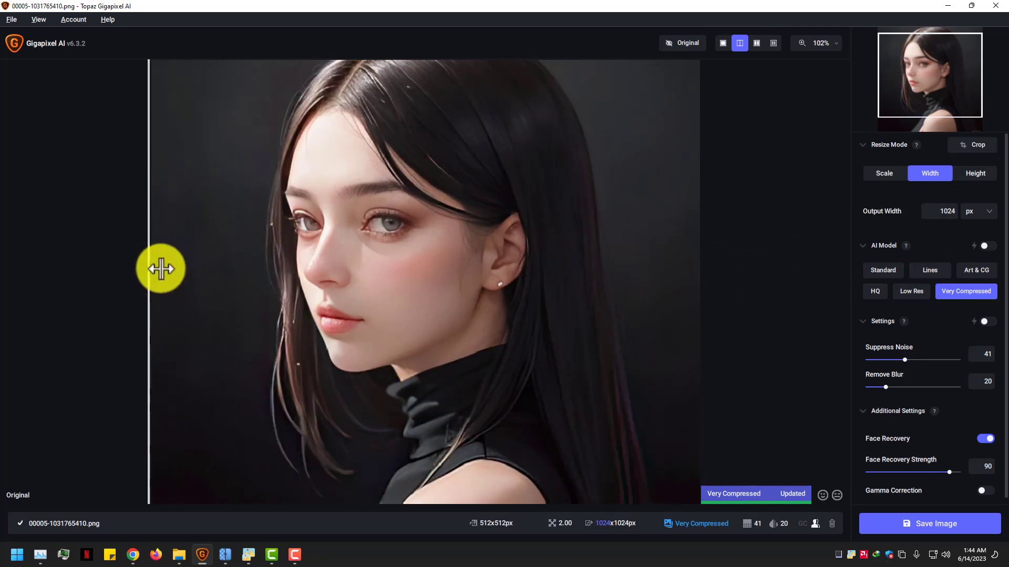
{"action": "left_click", "coordinate": [883, 270]}
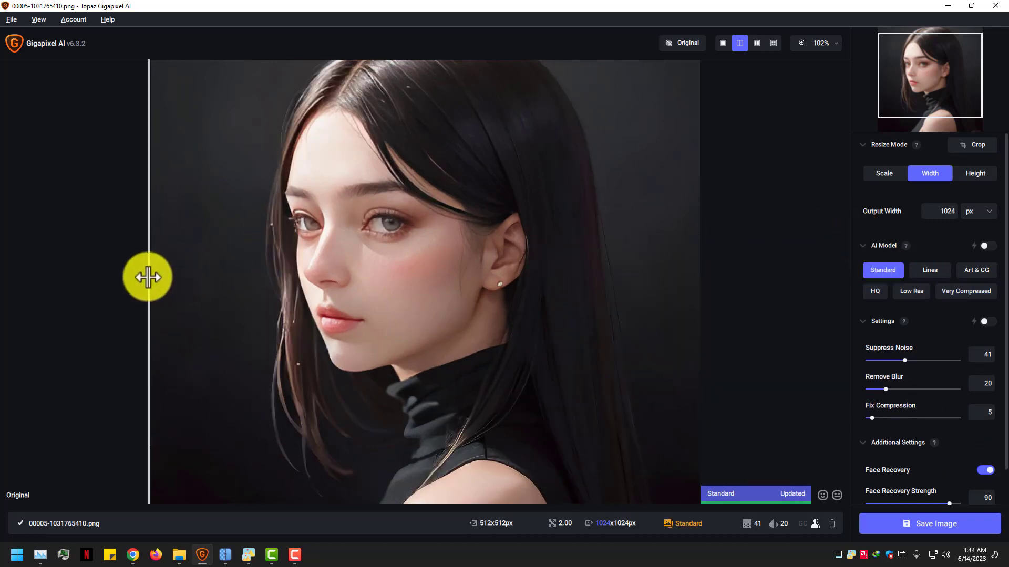
Step: Compare the Standard result with the original by sweeping the split divider across the portrait, and check the output width's unit options
{"action": "left_click_drag", "start_coordinate": [148, 277], "coordinate": [633, 258]}
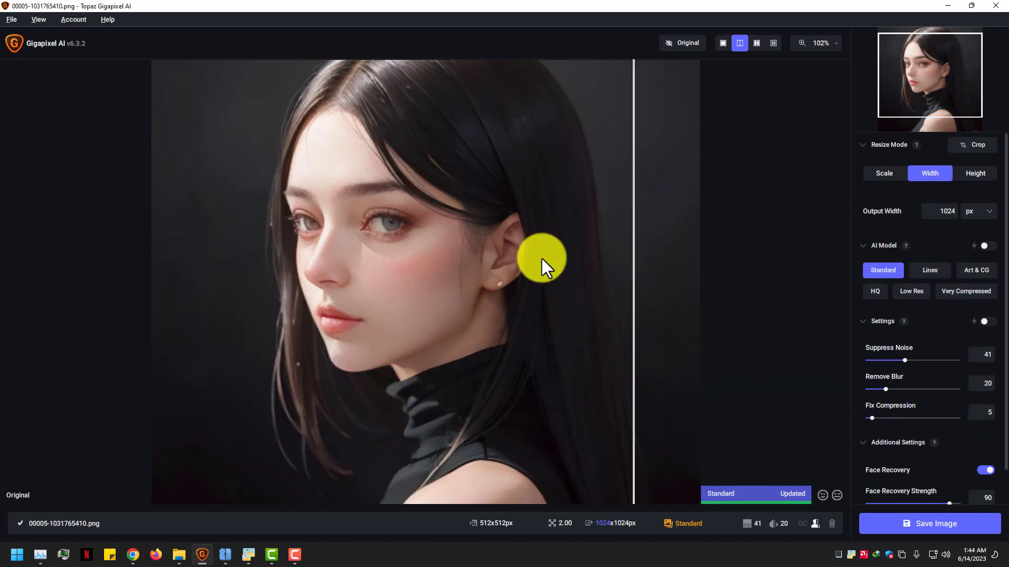
{"action": "left_click_drag", "start_coordinate": [541, 257], "coordinate": [351, 261]}
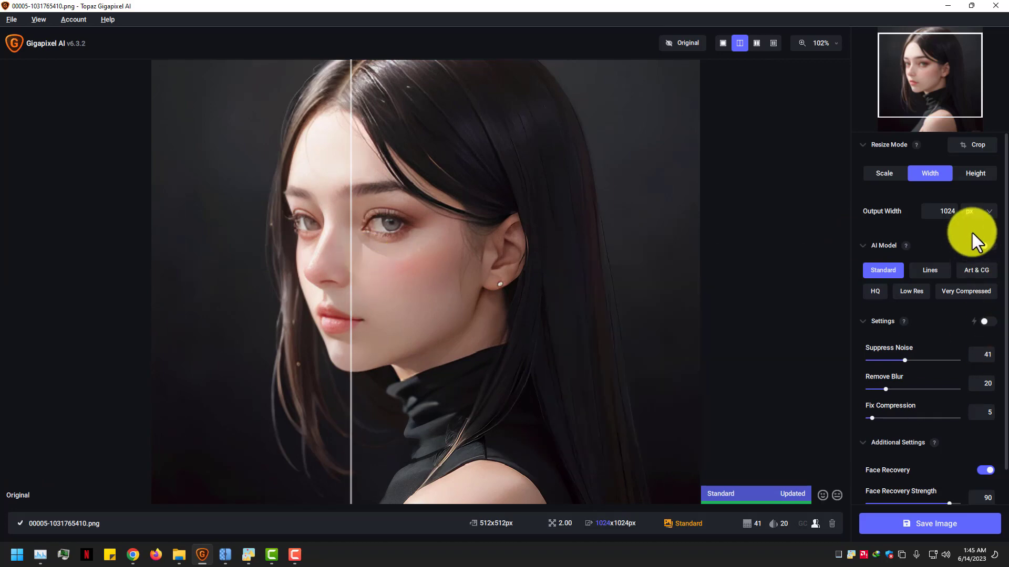
{"action": "left_click", "coordinate": [976, 210]}
{"action": "left_click", "coordinate": [976, 210]}
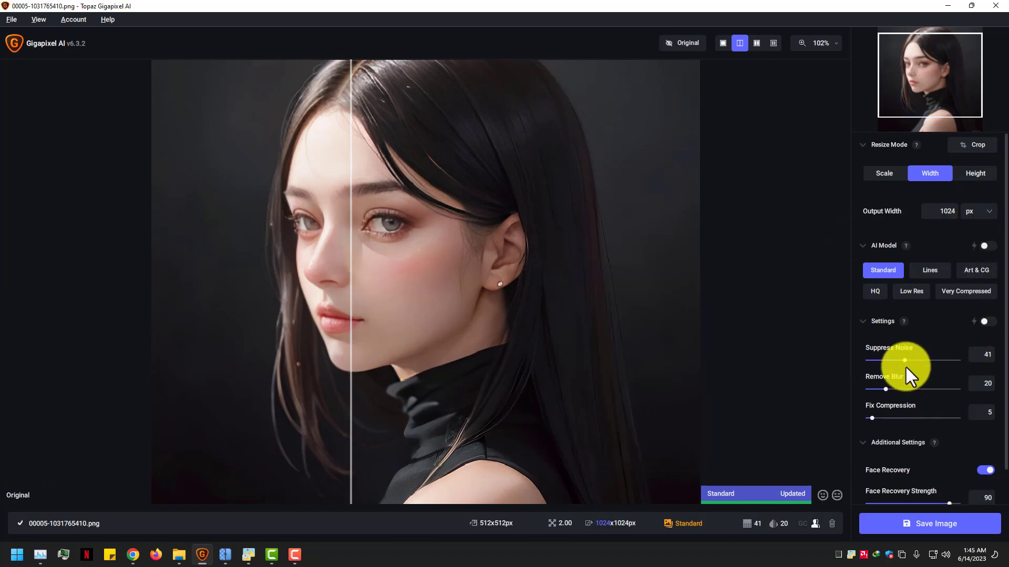
Step: Test Suppress Noise at 100 by comparing the portrait with the original in split view, and set it to 40
{"action": "double_click", "coordinate": [981, 355]}
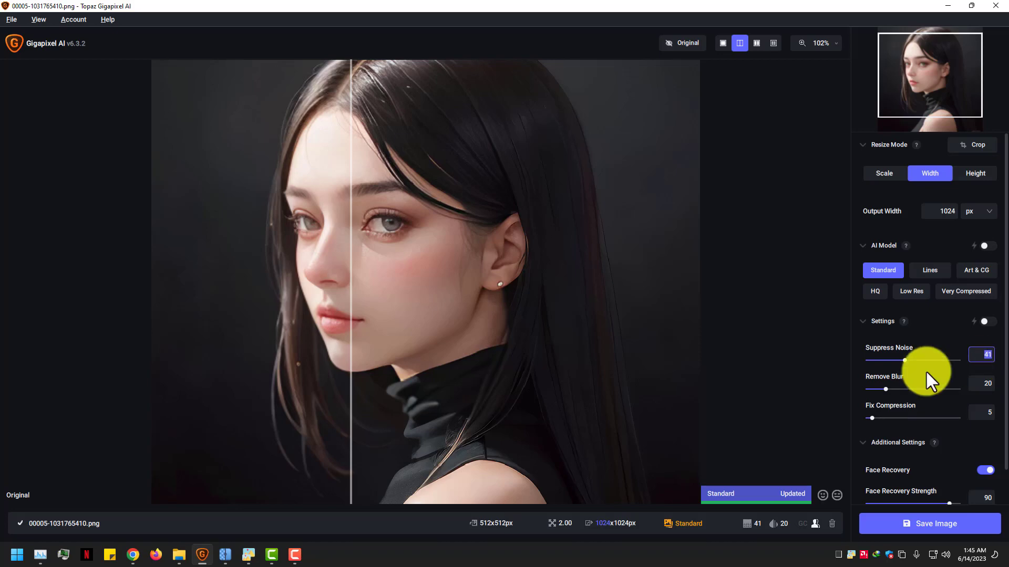
{"action": "left_click_drag", "start_coordinate": [903, 362], "coordinate": [949, 359]}
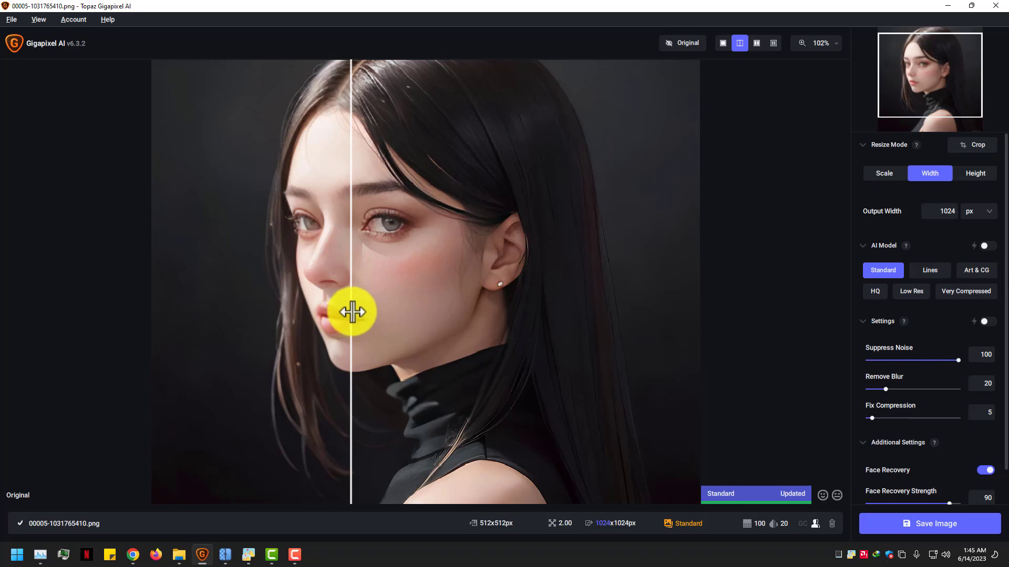
{"action": "left_click_drag", "start_coordinate": [352, 312], "coordinate": [591, 294]}
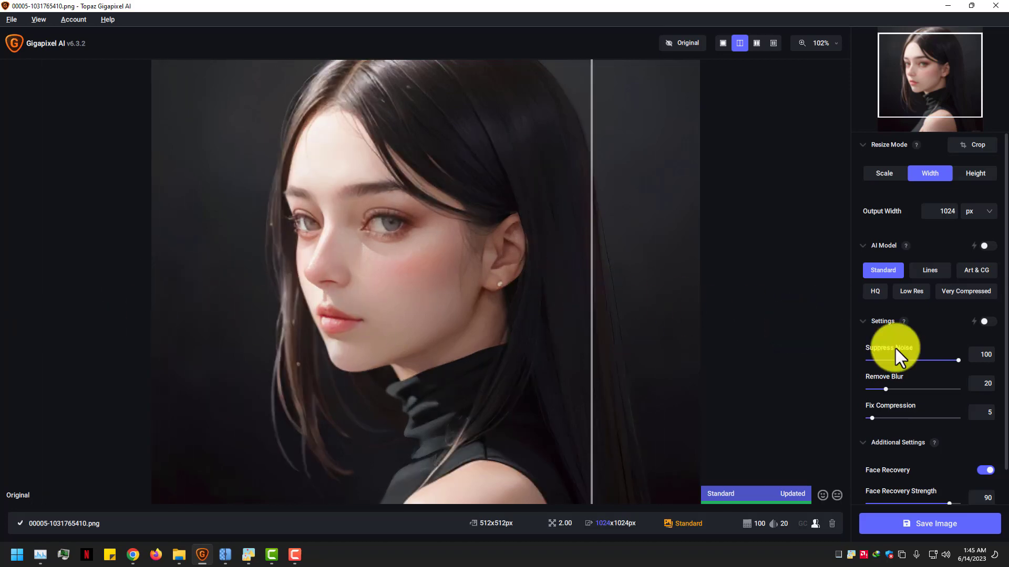
{"action": "left_click", "coordinate": [981, 357]}
{"action": "key", "text": "Return"}
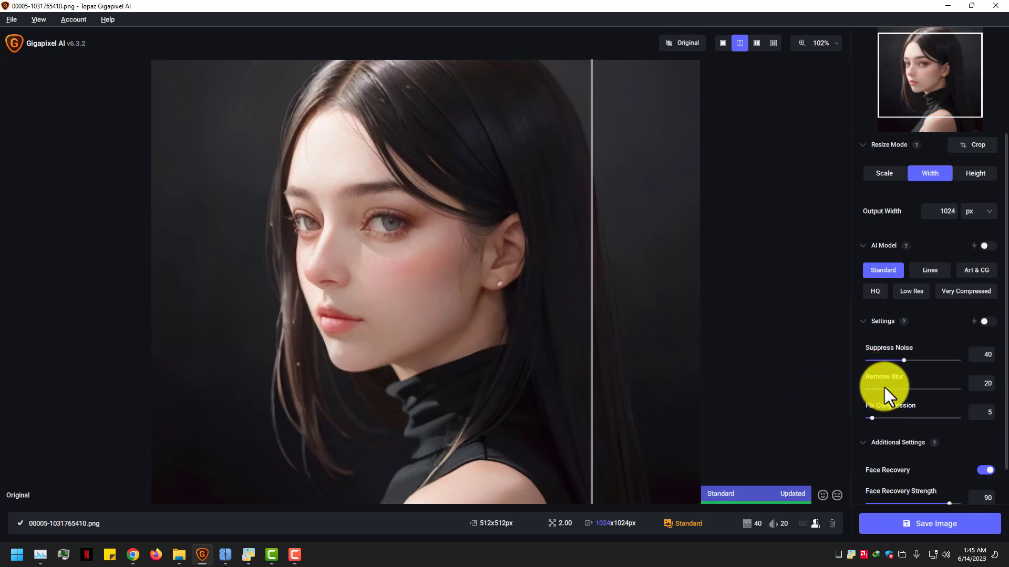
Step: Try Remove Blur at 100, compare the portrait with the original across the split, and restore the value to 20
{"action": "left_click_drag", "start_coordinate": [885, 388], "coordinate": [990, 387]}
{"action": "left_click_drag", "start_coordinate": [592, 294], "coordinate": [243, 294]}
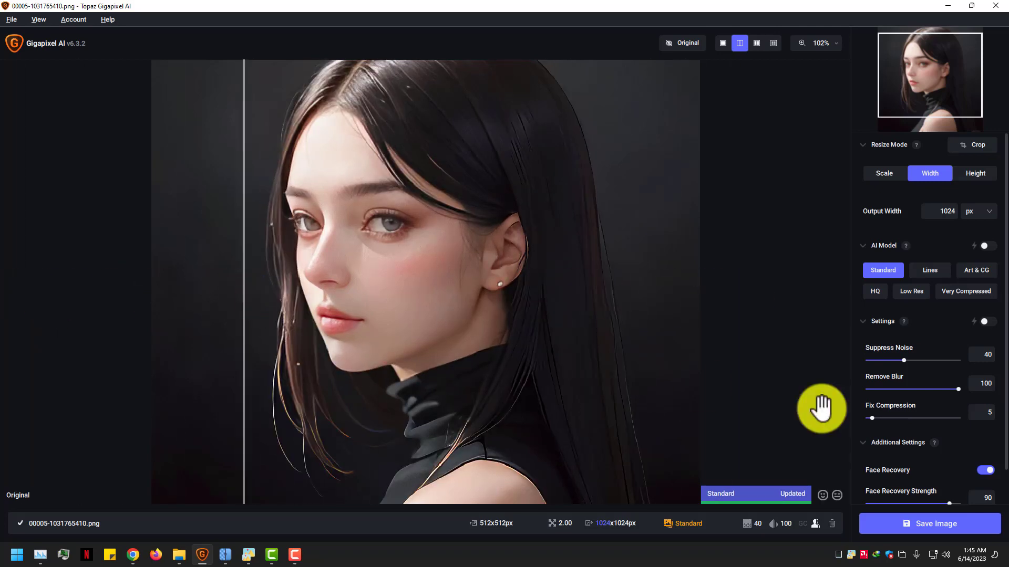
{"action": "double_click", "coordinate": [987, 384]}
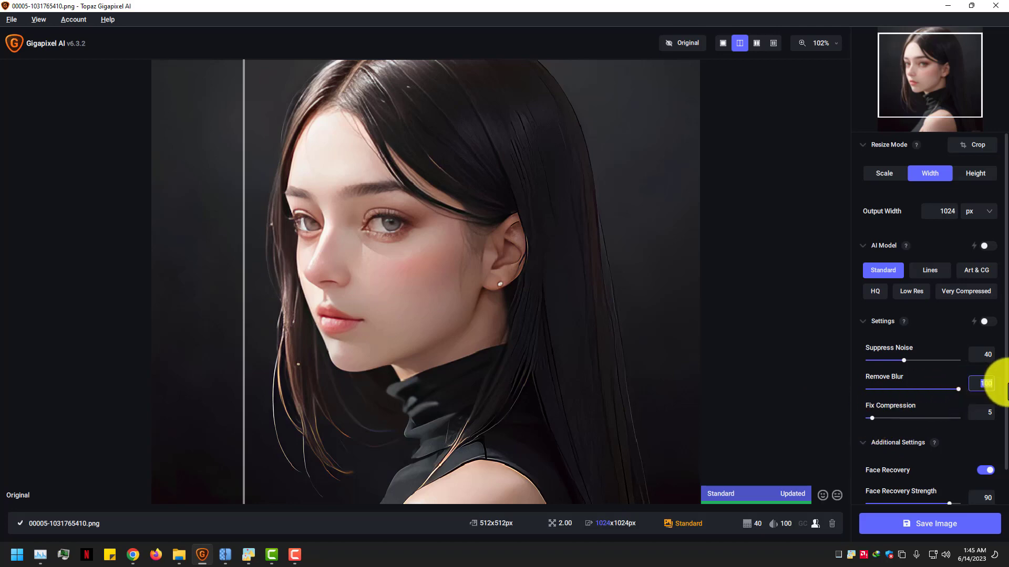
{"action": "type", "text": "20"}
{"action": "key", "text": "Return"}
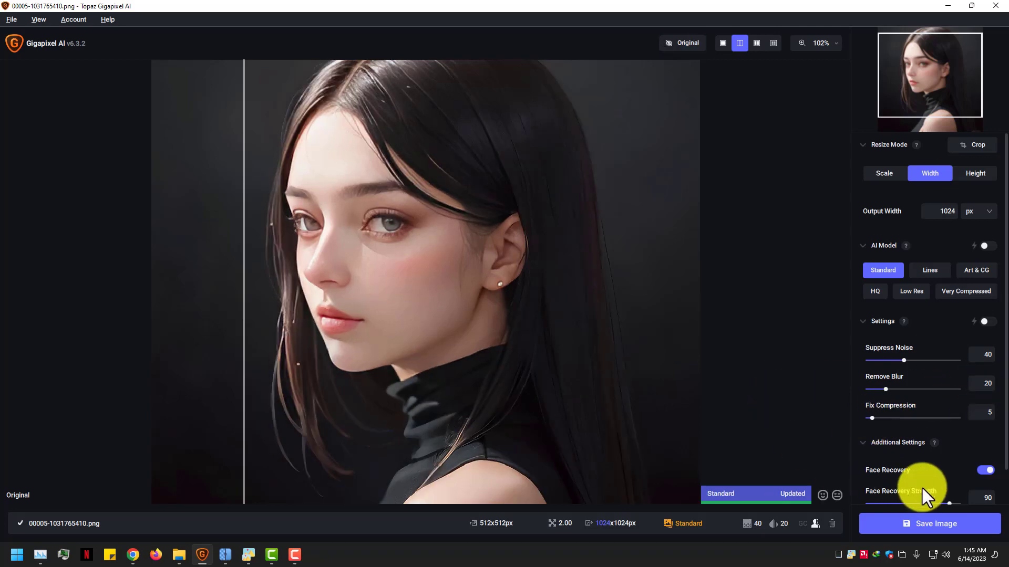
Step: Switch from Gigapixel AI to Upscayl, show the upscayl.org website in Chrome and return to the Upscayl window
{"action": "scroll", "coordinate": [922, 488], "scroll_direction": "down", "scroll_amount": 1}
{"action": "left_click", "coordinate": [950, 5]}
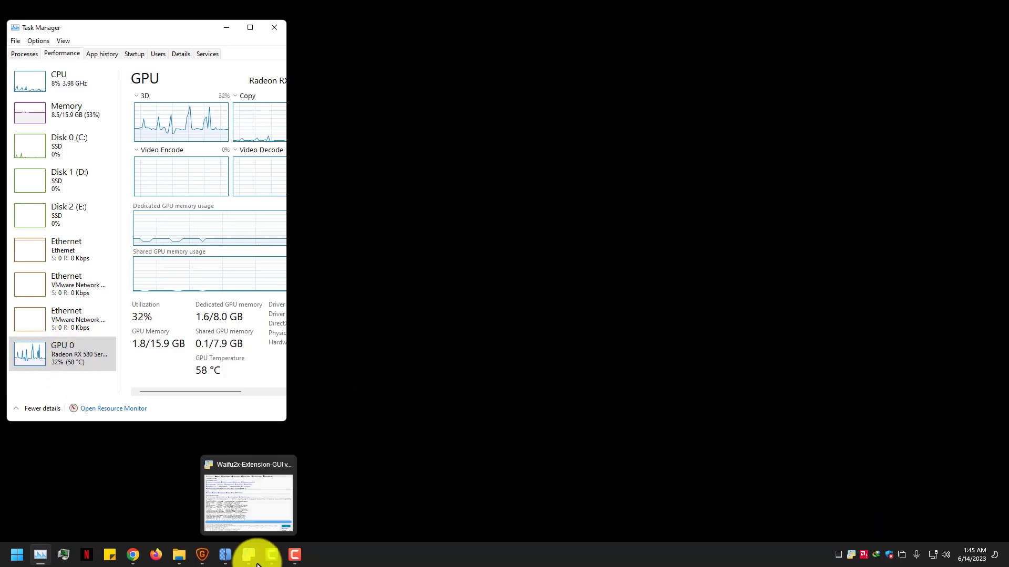
{"action": "left_click", "coordinate": [223, 555]}
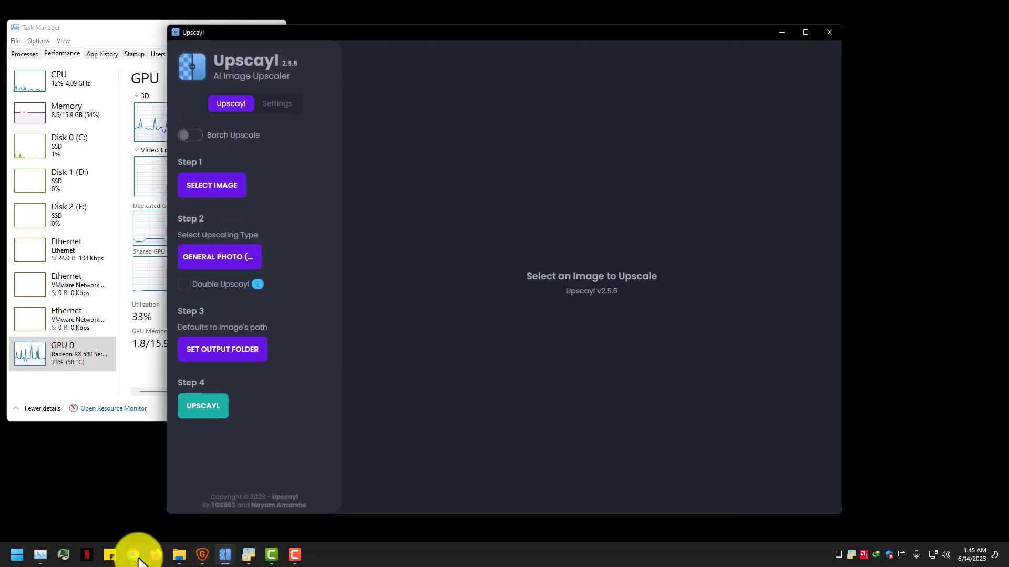
{"action": "left_click", "coordinate": [134, 555]}
{"action": "left_click", "coordinate": [206, 11]}
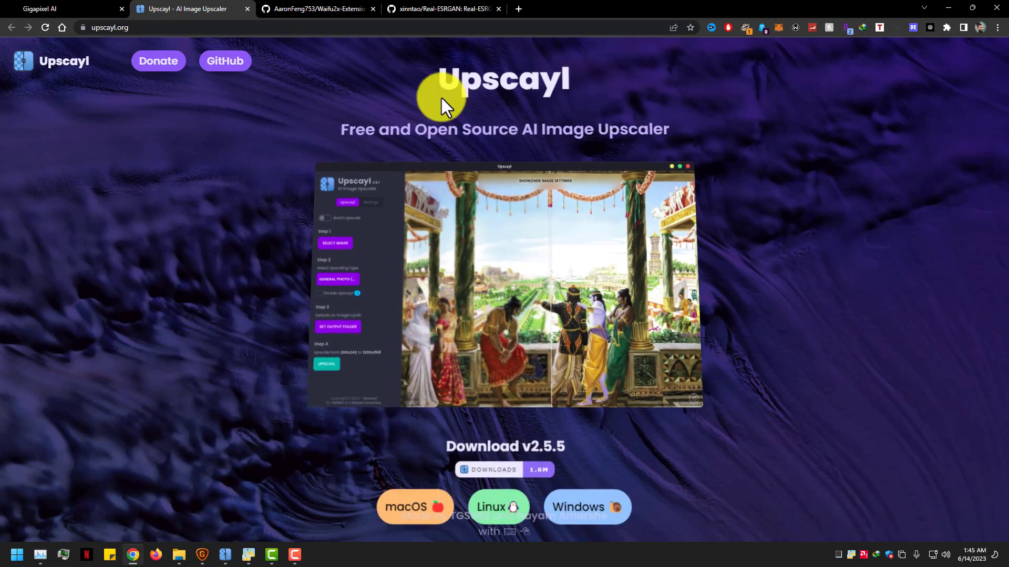
{"action": "left_click", "coordinate": [133, 555]}
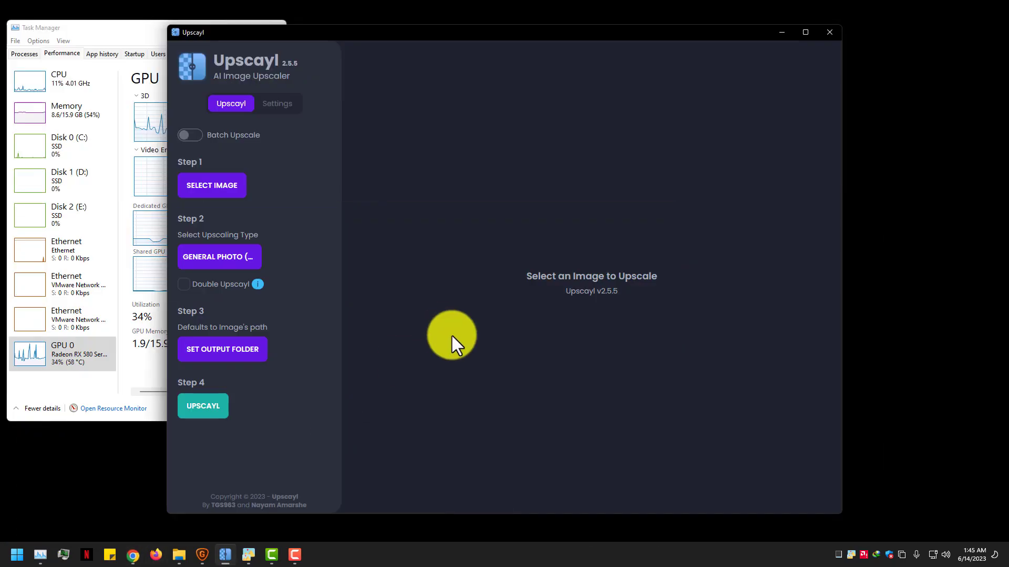
Step: Start selecting an image to upscale and browse to the Photos-For-Test folder on the Desktop
{"action": "left_click", "coordinate": [229, 190]}
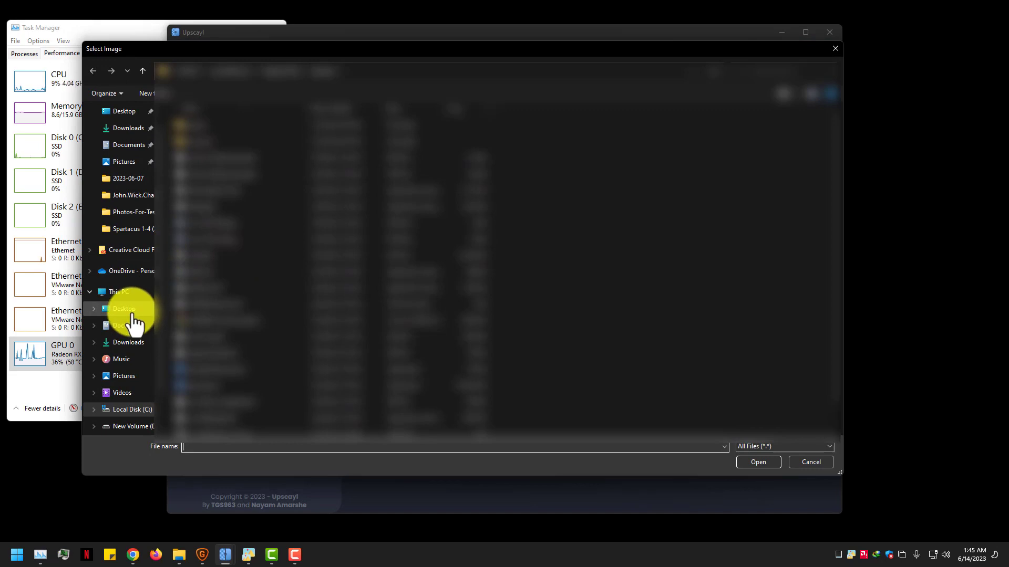
{"action": "left_click", "coordinate": [131, 314]}
{"action": "double_click", "coordinate": [396, 341]}
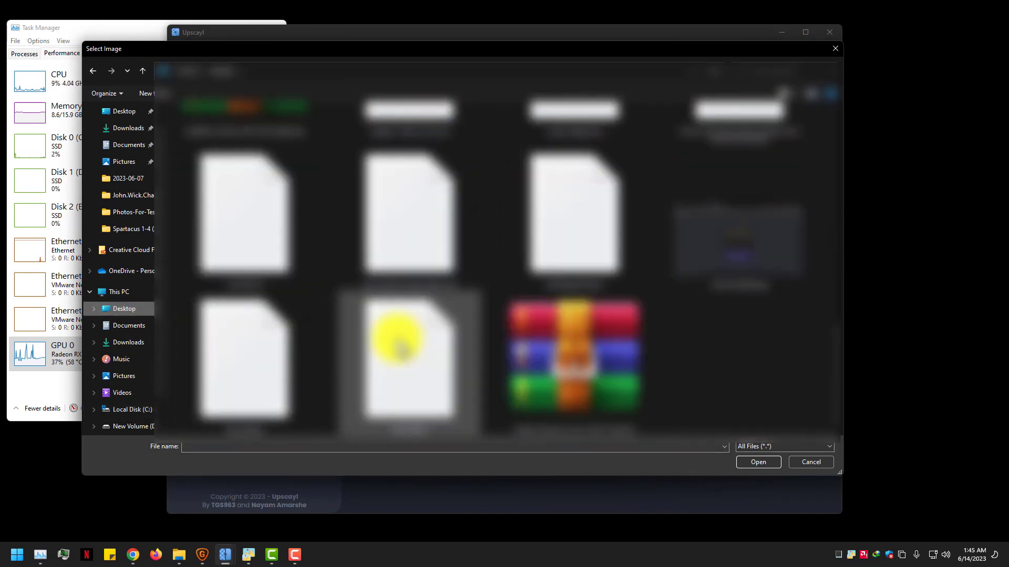
{"action": "key", "text": "alt+Left"}
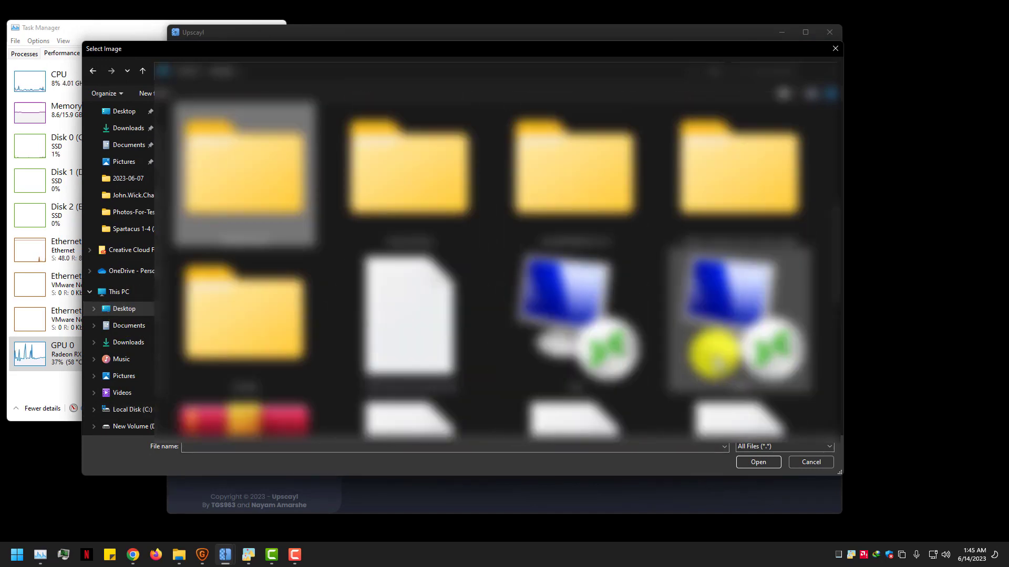
{"action": "double_click", "coordinate": [235, 196]}
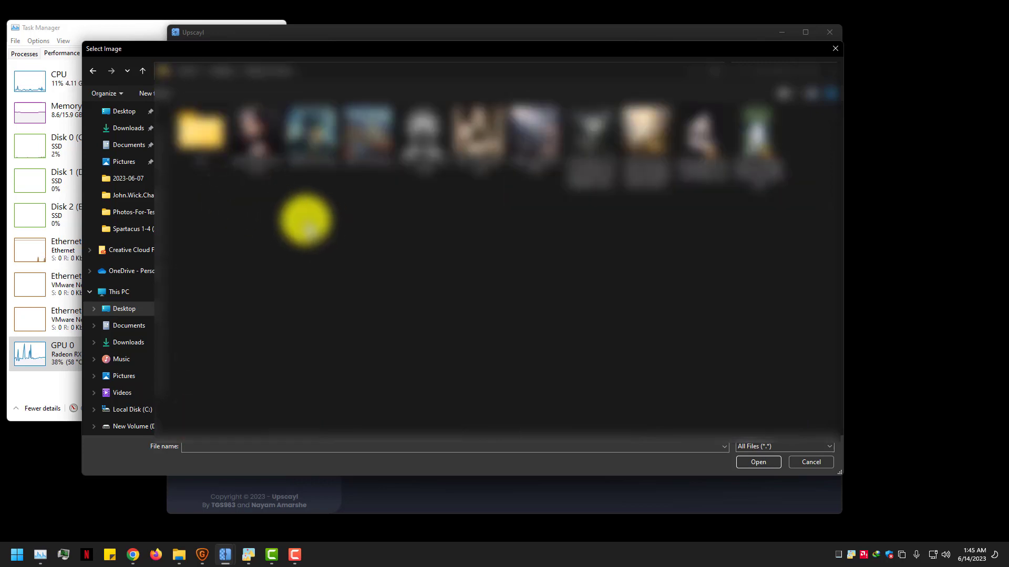
Step: Enlarge the file thumbnails and load the mountain landscape painting 00007-22222.png
{"action": "right_click", "coordinate": [307, 220]}
{"action": "mouse_move", "coordinate": [326, 229]}
{"action": "left_click", "coordinate": [485, 232]}
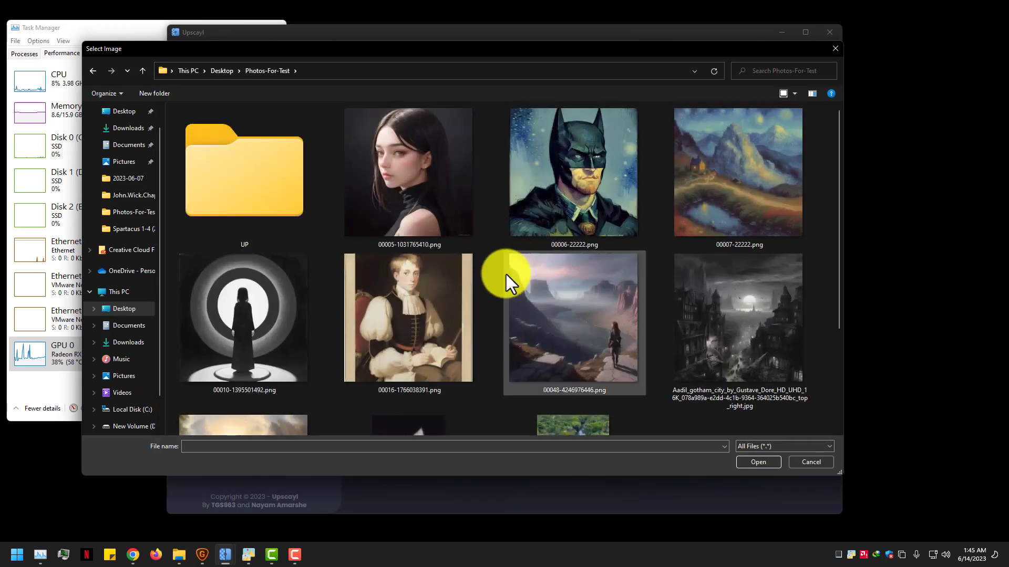
{"action": "scroll", "coordinate": [540, 275], "scroll_direction": "down", "scroll_amount": 2}
{"action": "scroll", "coordinate": [540, 276], "scroll_direction": "up", "scroll_amount": 2}
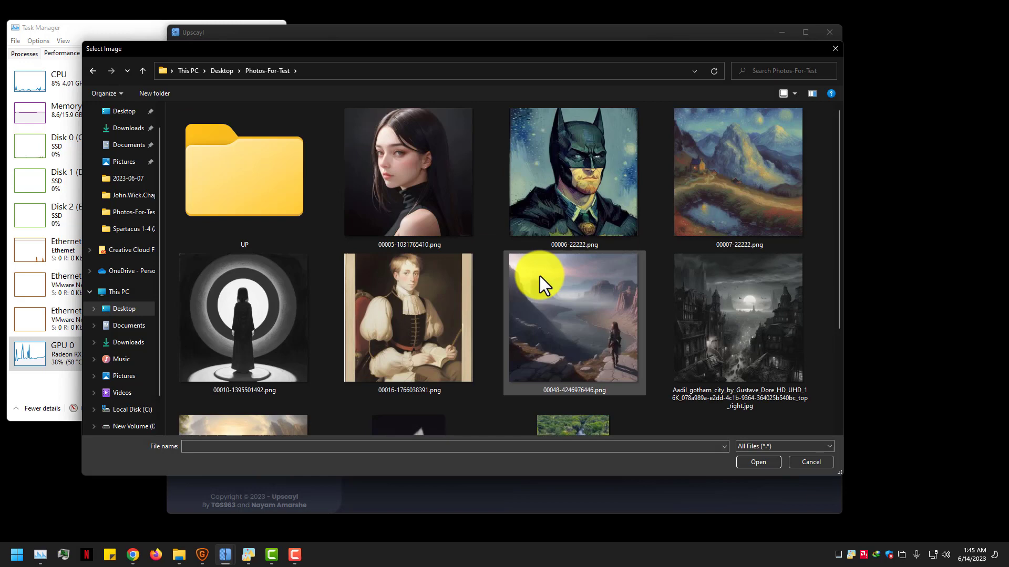
{"action": "double_click", "coordinate": [741, 207]}
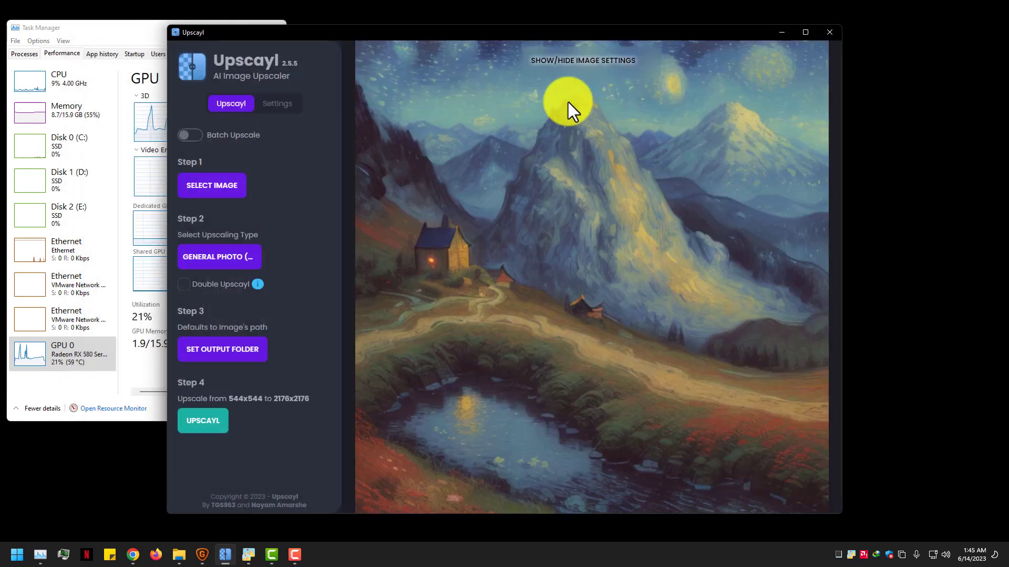
Step: Examine the image settings and Upscayl's theme, custom models folder, save format and image scale settings
{"action": "left_click", "coordinate": [568, 62]}
{"action": "left_click", "coordinate": [273, 105]}
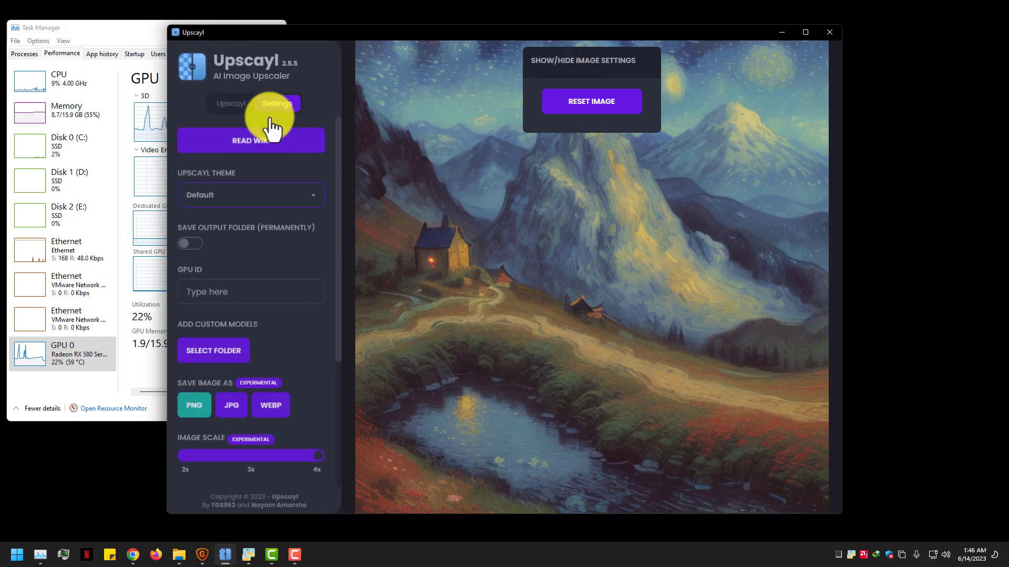
{"action": "left_click", "coordinate": [281, 200]}
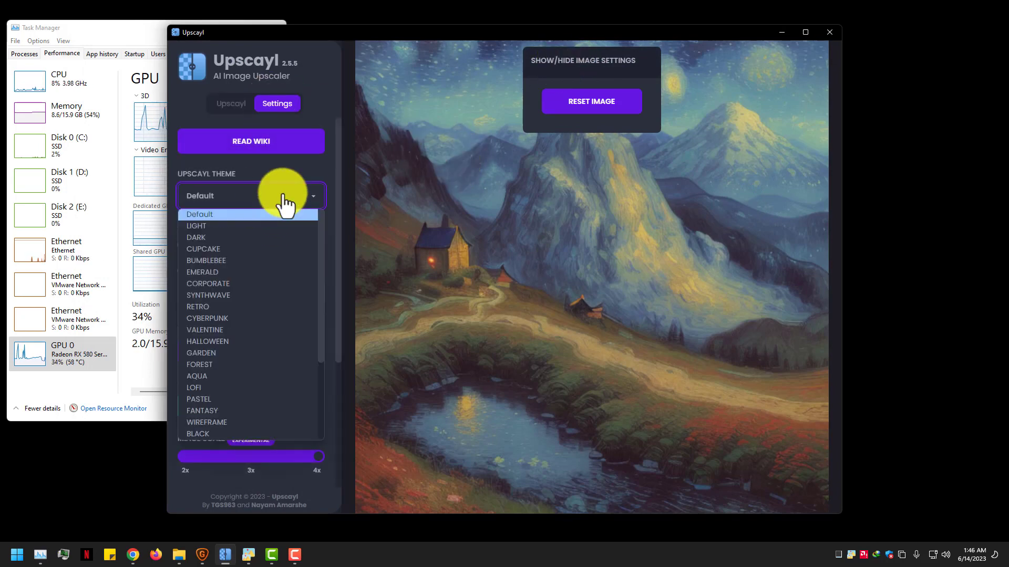
{"action": "left_click", "coordinate": [284, 199]}
{"action": "scroll", "coordinate": [291, 297], "scroll_direction": "down", "scroll_amount": 3}
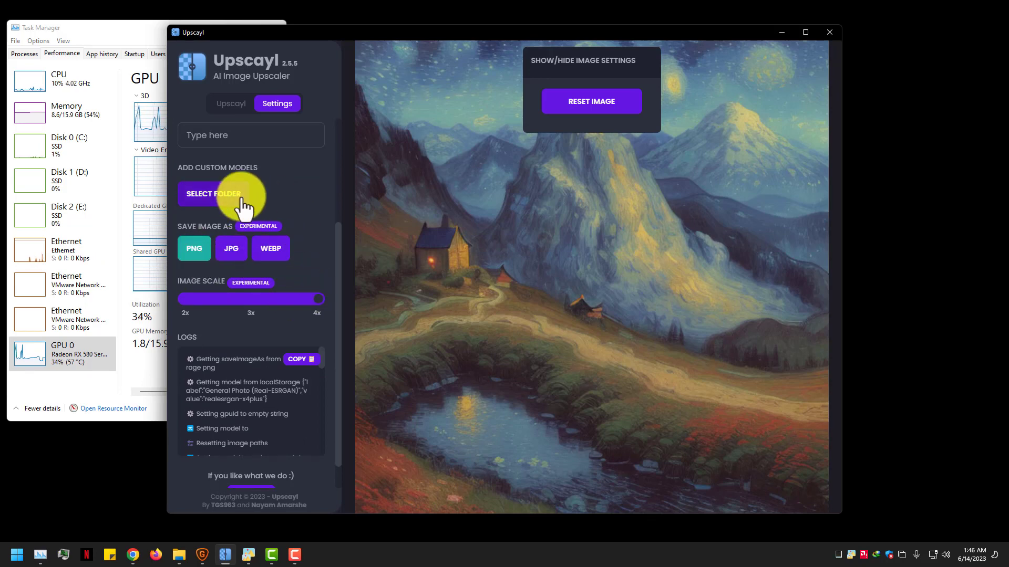
{"action": "scroll", "coordinate": [268, 232], "scroll_direction": "down", "scroll_amount": 1}
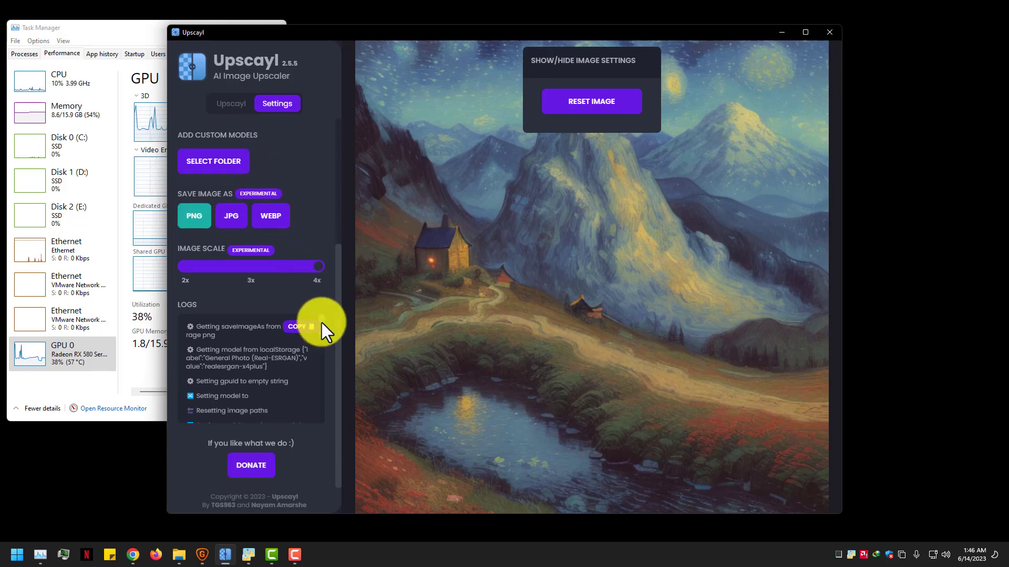
{"action": "scroll", "coordinate": [323, 328], "scroll_direction": "down", "scroll_amount": 2}
{"action": "scroll", "coordinate": [326, 326], "scroll_direction": "up", "scroll_amount": 2}
{"action": "left_click", "coordinate": [221, 163]}
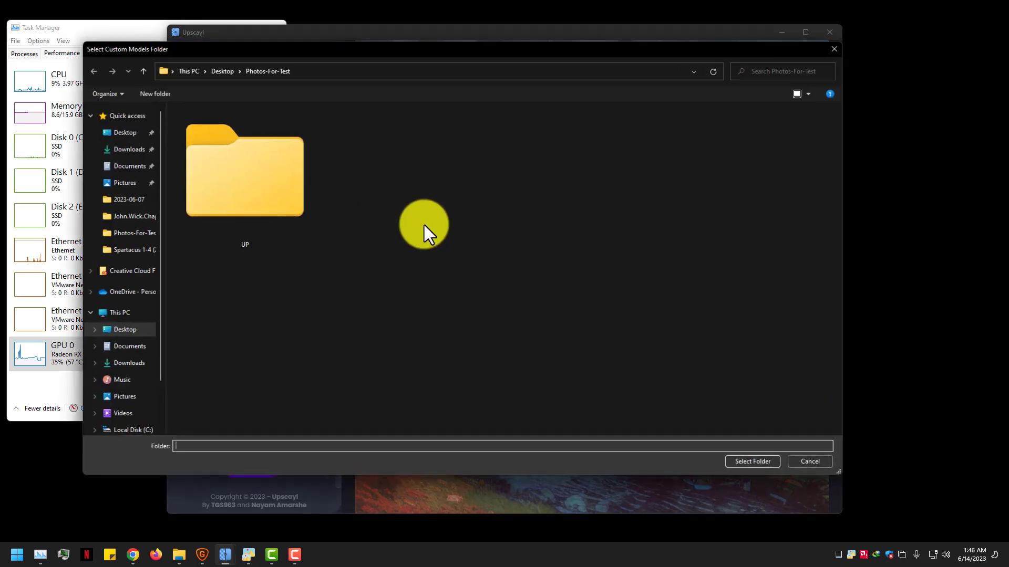
{"action": "left_click", "coordinate": [810, 462]}
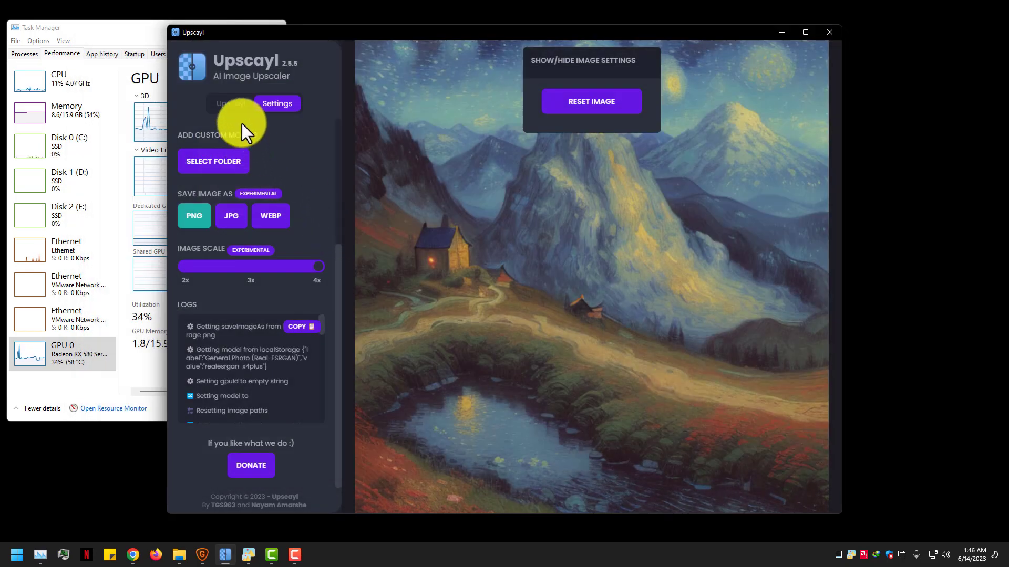
Step: Return to the upscaling options, look through the available models and choose General Photo (Ultrasharp) as the upscaling type
{"action": "left_click", "coordinate": [235, 103]}
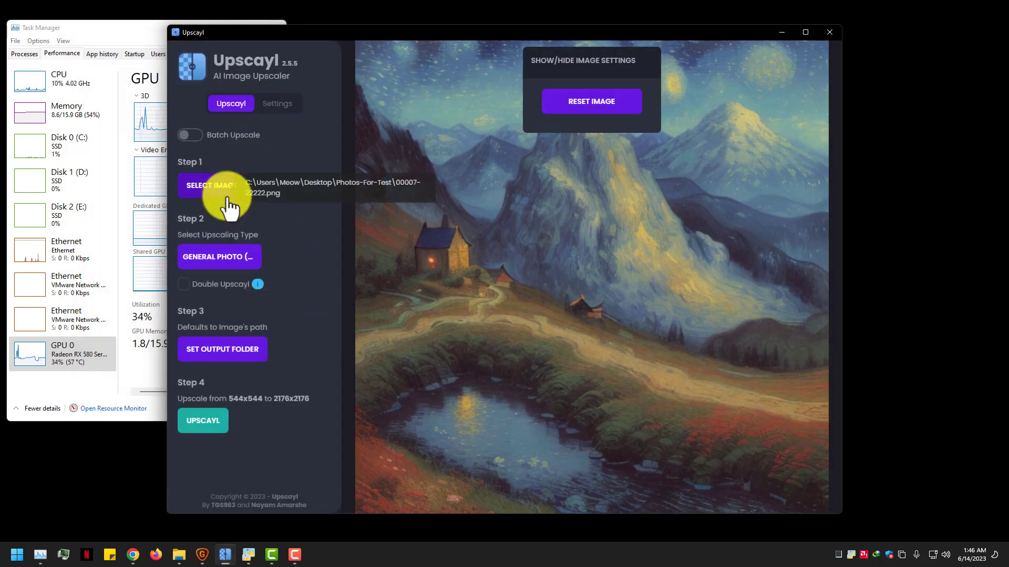
{"action": "left_click", "coordinate": [234, 259]}
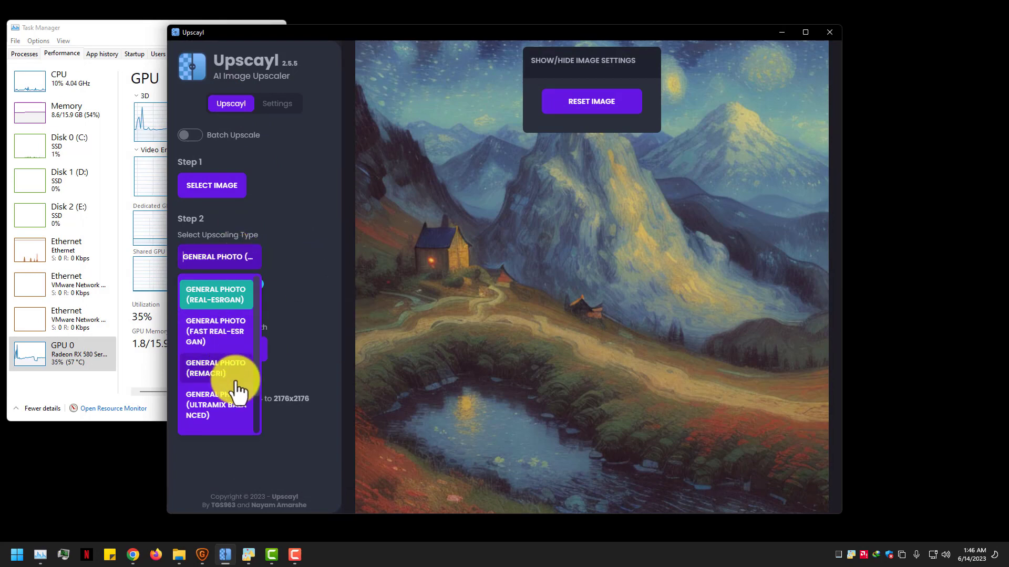
{"action": "scroll", "coordinate": [234, 389], "scroll_direction": "down", "scroll_amount": 2}
{"action": "scroll", "coordinate": [237, 387], "scroll_direction": "up", "scroll_amount": 2}
{"action": "scroll", "coordinate": [216, 376], "scroll_direction": "down", "scroll_amount": 2}
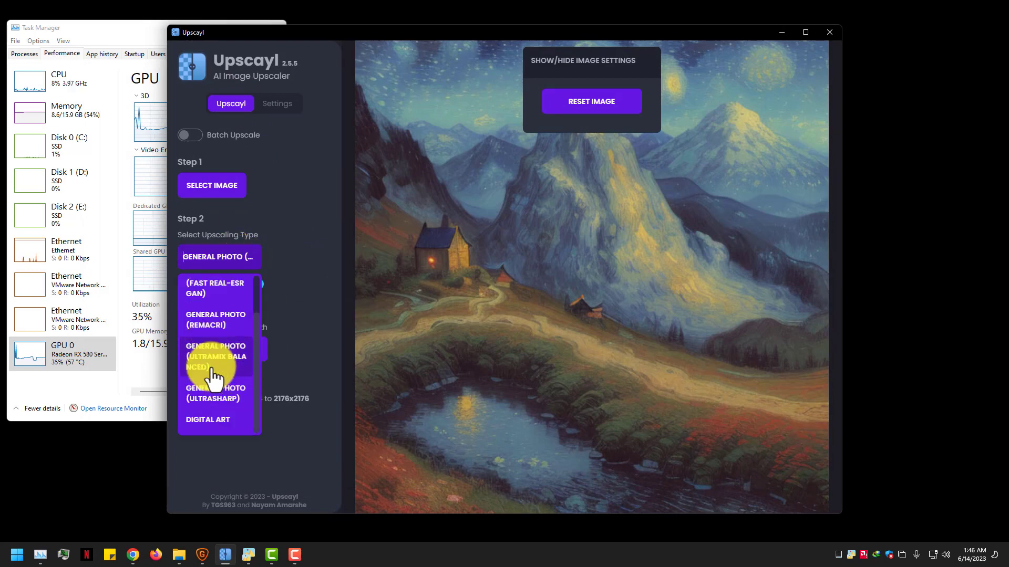
{"action": "left_click", "coordinate": [227, 402]}
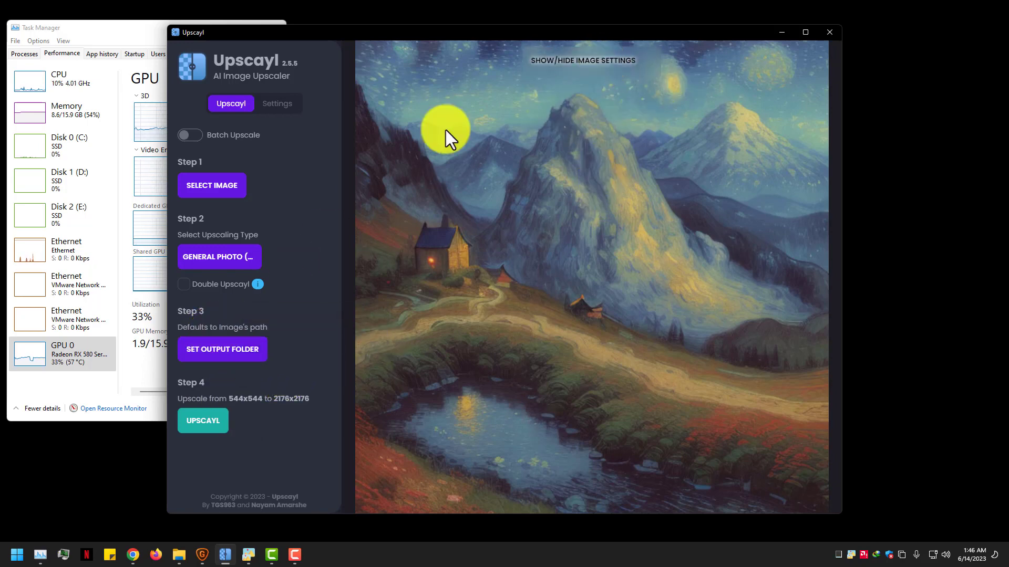
Step: Move the Upscayl window aside, check the Double Upscayl hint and set the output folder to UP inside Photos-For-Test
{"action": "left_click_drag", "start_coordinate": [461, 42], "coordinate": [513, 38]}
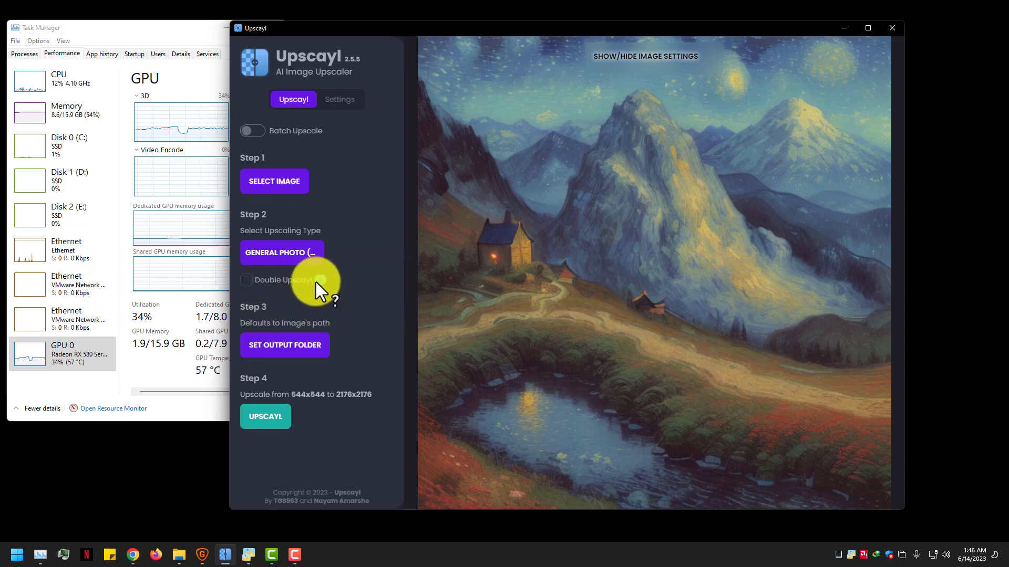
{"action": "mouse_move", "coordinate": [318, 281]}
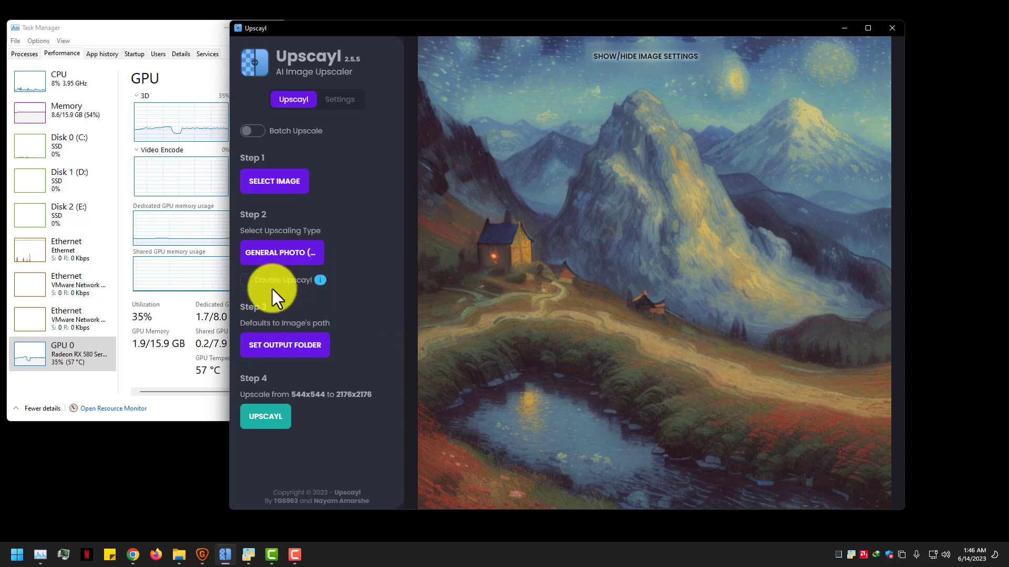
{"action": "left_click", "coordinate": [293, 341]}
{"action": "left_click", "coordinate": [250, 191]}
{"action": "double_click", "coordinate": [250, 192]}
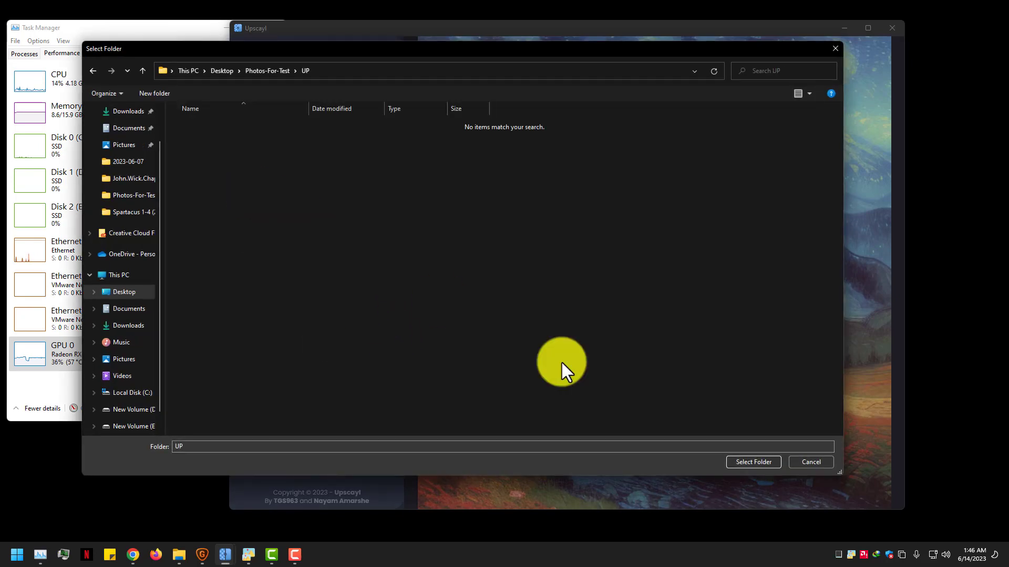
{"action": "left_click", "coordinate": [753, 462]}
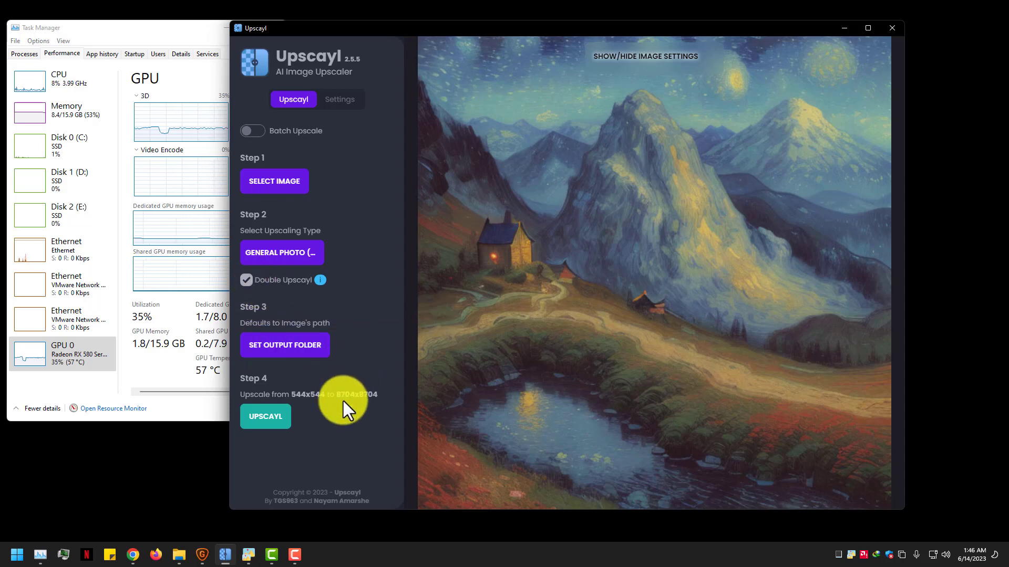
Step: Disable Double Upscayl, upscale the painting to 2176x2176 and lower the Task Manager window while it processes
{"action": "left_click", "coordinate": [253, 283]}
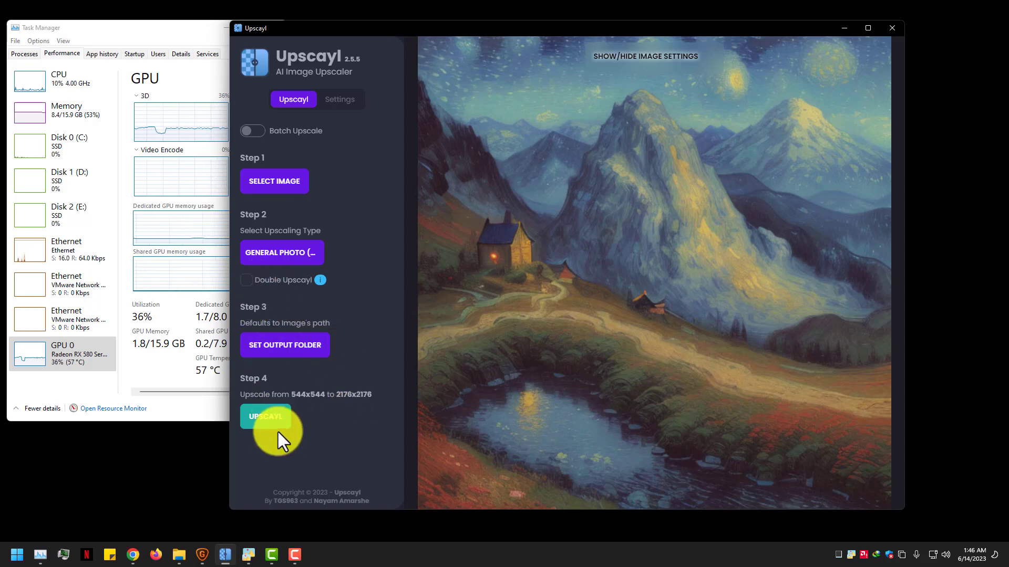
{"action": "left_click", "coordinate": [279, 417]}
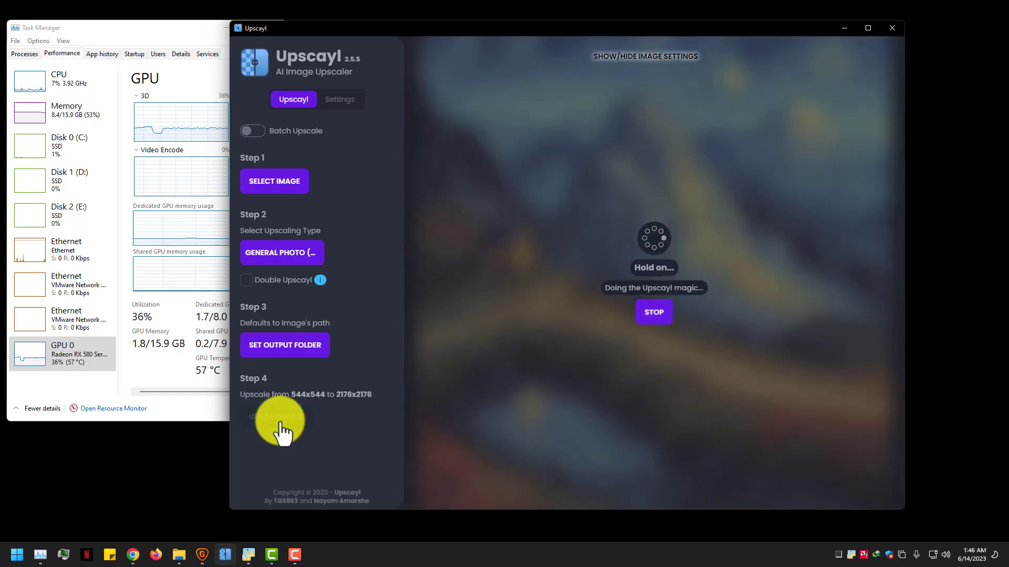
{"action": "left_click_drag", "start_coordinate": [174, 29], "coordinate": [169, 67]}
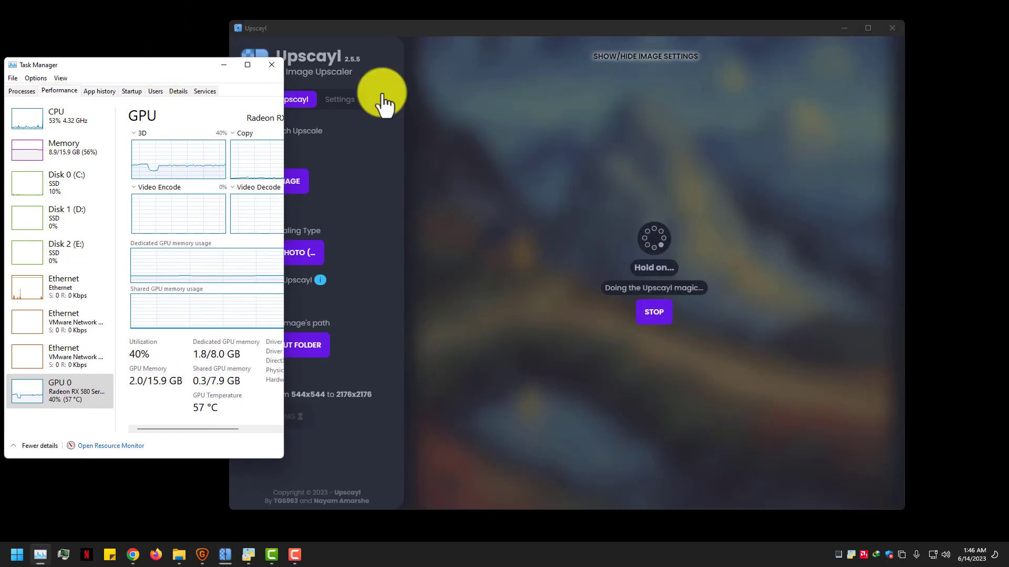
{"action": "left_click", "coordinate": [506, 96]}
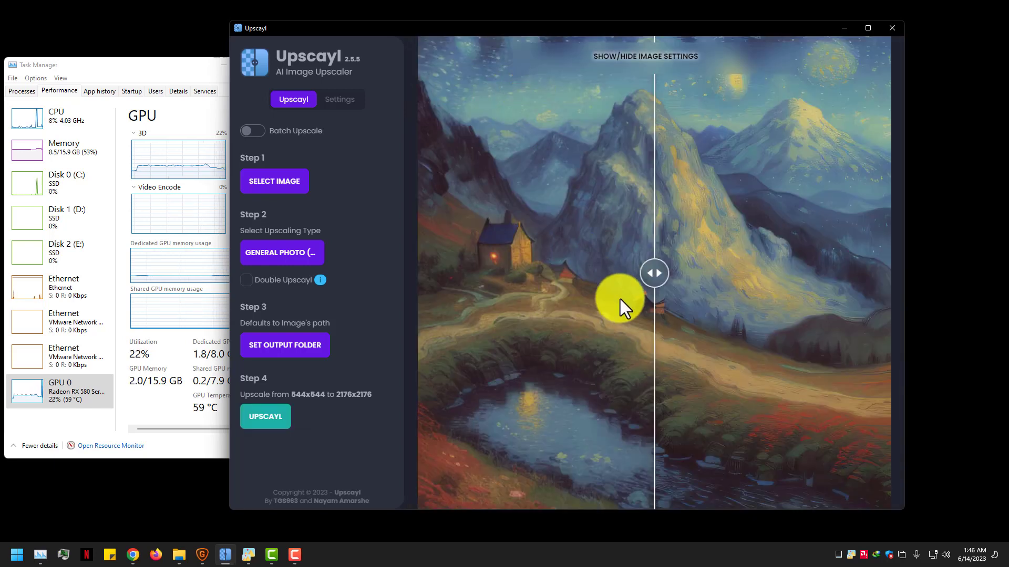
Step: Compare the original and upscaled painting around the cottage with the before/after divider and check the GPU load in Task Manager
{"action": "left_click_drag", "start_coordinate": [652, 278], "coordinate": [504, 289]}
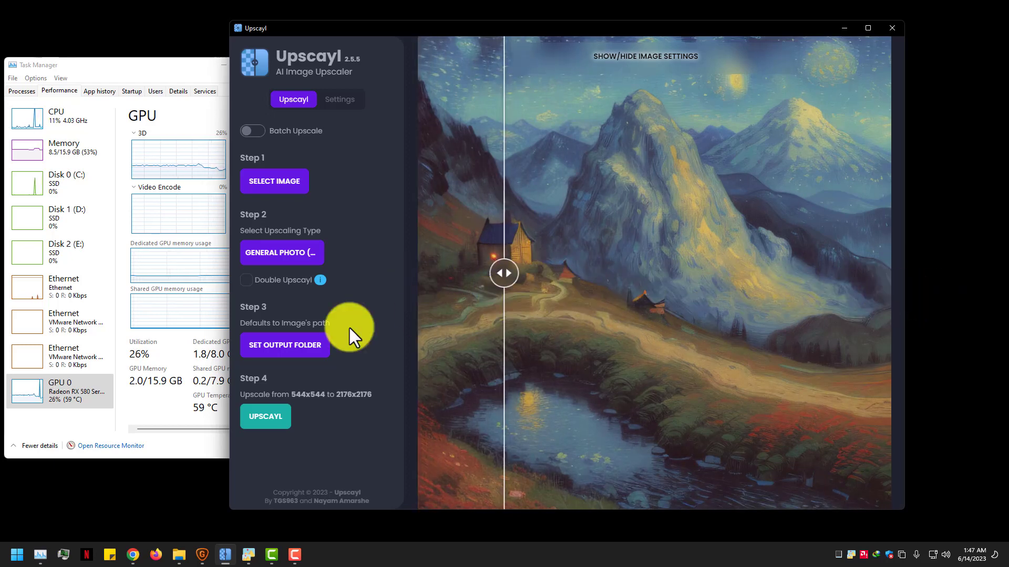
{"action": "left_click", "coordinate": [55, 407]}
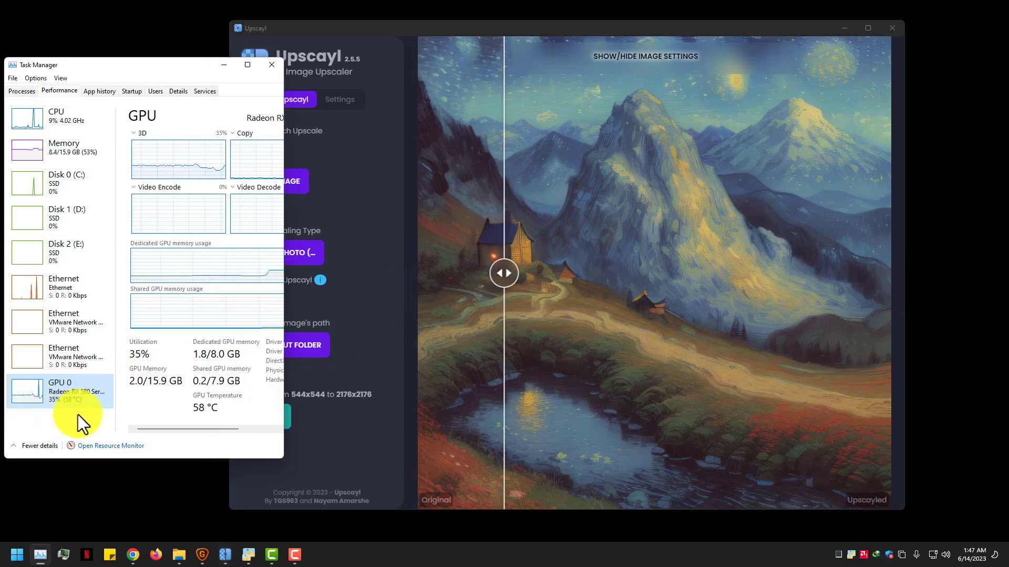
{"action": "left_click", "coordinate": [505, 269]}
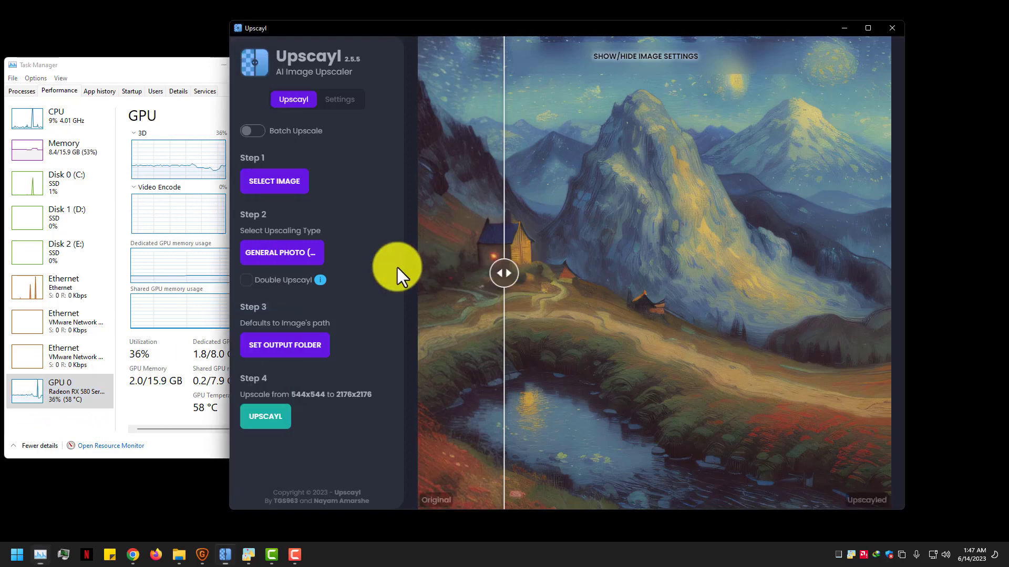
{"action": "mouse_move", "coordinate": [522, 282]}
{"action": "left_mouse_down"}
{"action": "mouse_move", "coordinate": [828, 274]}
{"action": "mouse_move", "coordinate": [158, 281]}
{"action": "mouse_move", "coordinate": [938, 275]}
{"action": "mouse_move", "coordinate": [248, 275]}
{"action": "mouse_move", "coordinate": [653, 279]}
{"action": "mouse_move", "coordinate": [385, 284]}
{"action": "mouse_move", "coordinate": [525, 266]}
{"action": "left_mouse_up"}
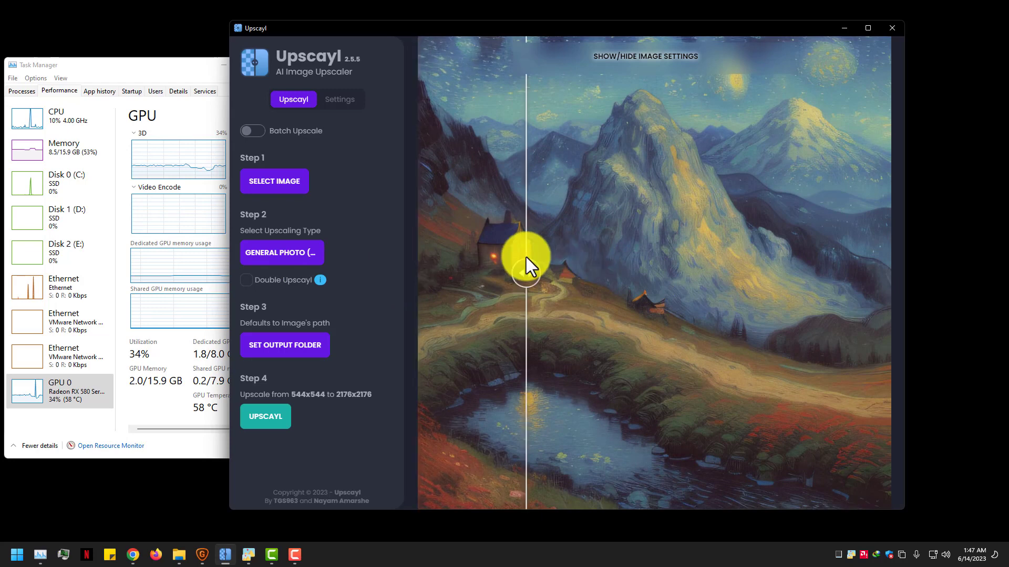
Step: Enable Double Upscayl, start upscaling the painting to 8704x8704 and place the Upscayl window beside Task Manager
{"action": "left_click", "coordinate": [266, 285]}
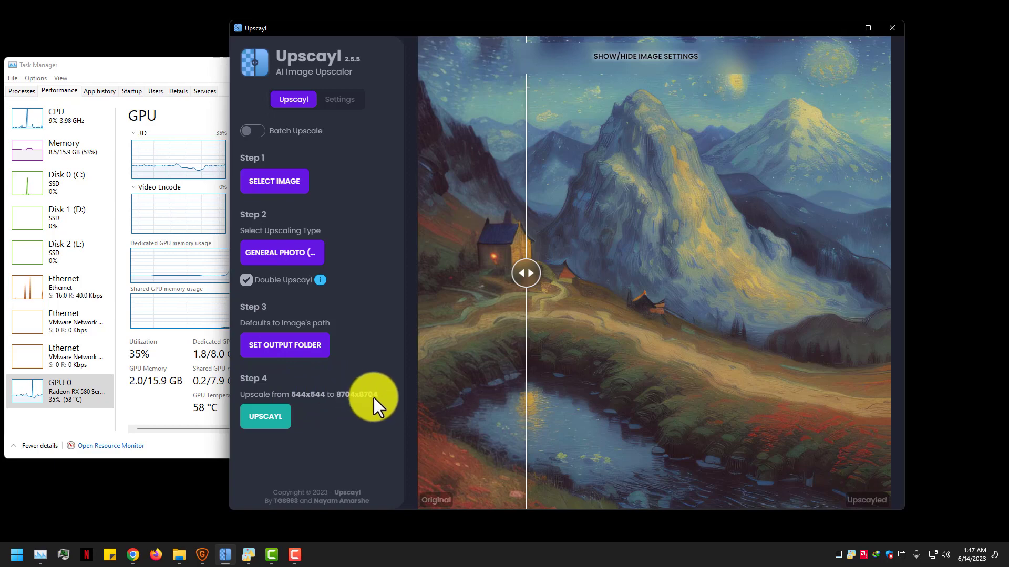
{"action": "left_click", "coordinate": [273, 420]}
{"action": "left_click_drag", "start_coordinate": [155, 71], "coordinate": [158, 77]}
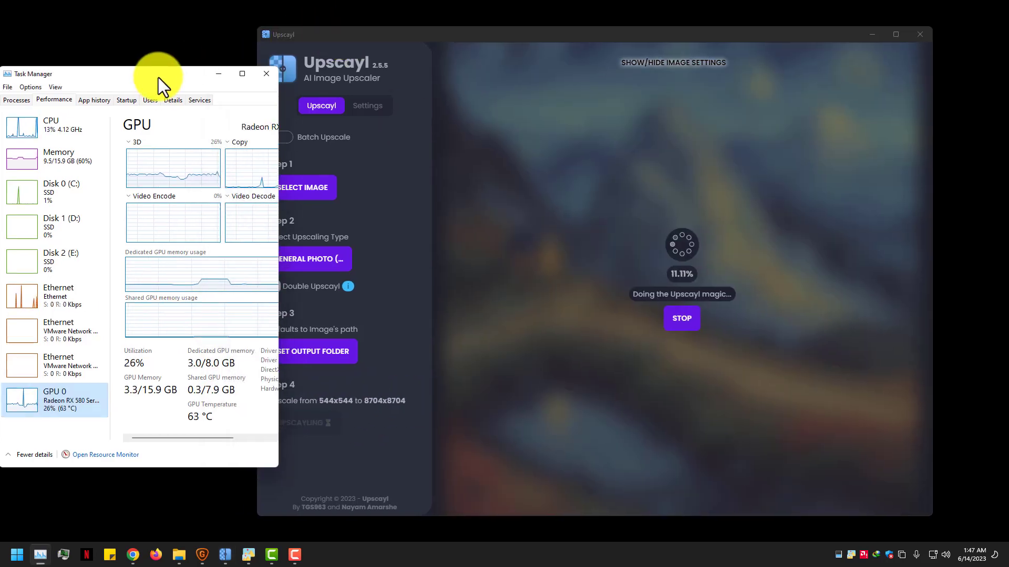
{"action": "left_click_drag", "start_coordinate": [446, 32], "coordinate": [467, 37]}
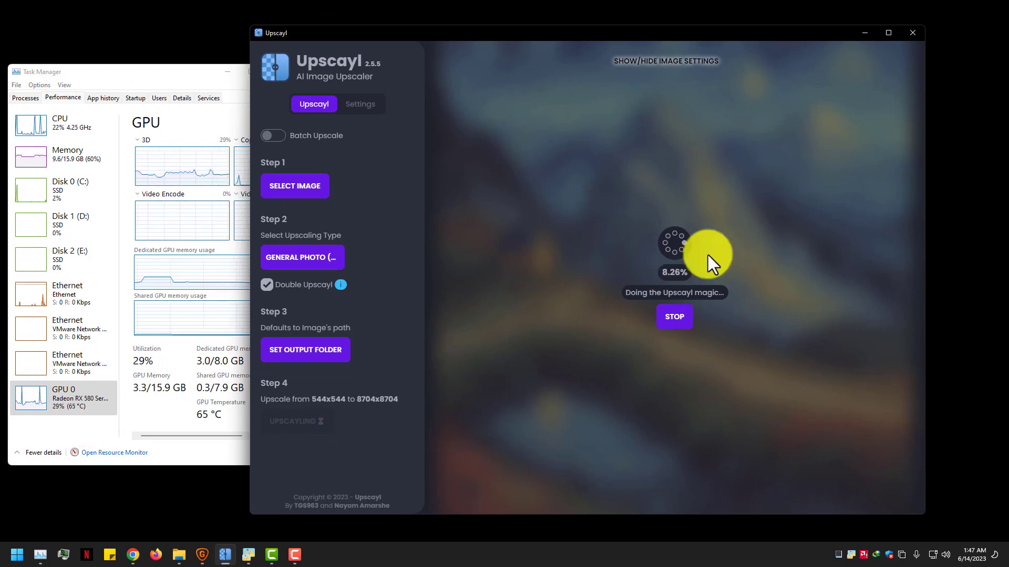
Step: Monitor the CPU, memory and GPU load in Task Manager while the double upscale runs
{"action": "left_click", "coordinate": [77, 415]}
{"action": "left_click", "coordinate": [63, 123]}
{"action": "left_click", "coordinate": [68, 153]}
{"action": "left_click", "coordinate": [79, 397]}
{"action": "left_click", "coordinate": [525, 326]}
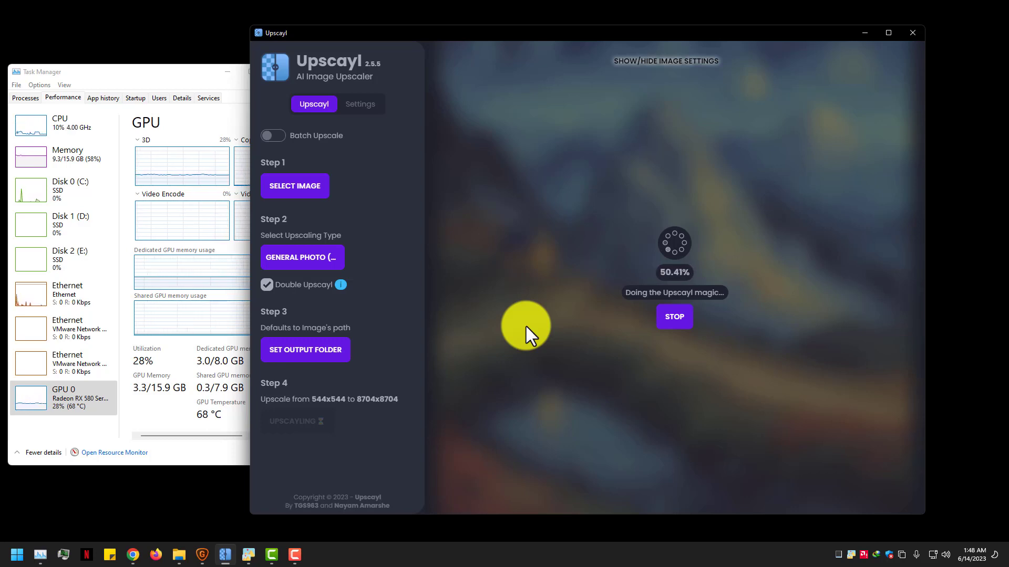
{"action": "left_click", "coordinate": [194, 74]}
{"action": "left_click", "coordinate": [523, 213]}
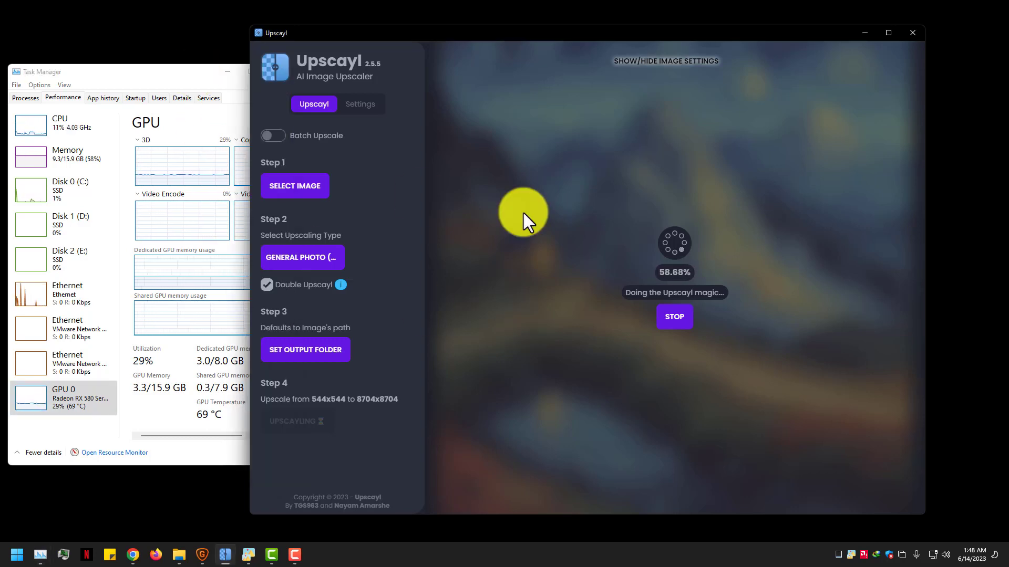
{"action": "left_click_drag", "start_coordinate": [397, 34], "coordinate": [374, 34]}
Step: View the 16x result from the UP folder in Photos, return to Upscayl and compare it with the original using the before/after divider
{"action": "mouse_move", "coordinate": [179, 555]}
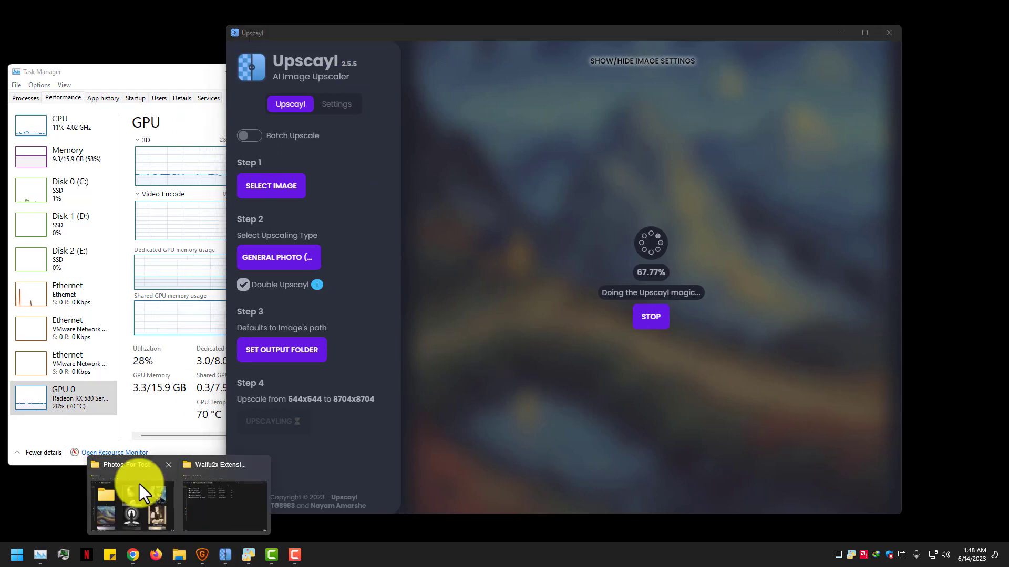
{"action": "left_click", "coordinate": [139, 491]}
{"action": "double_click", "coordinate": [235, 191]}
{"action": "left_click", "coordinate": [523, 515]}
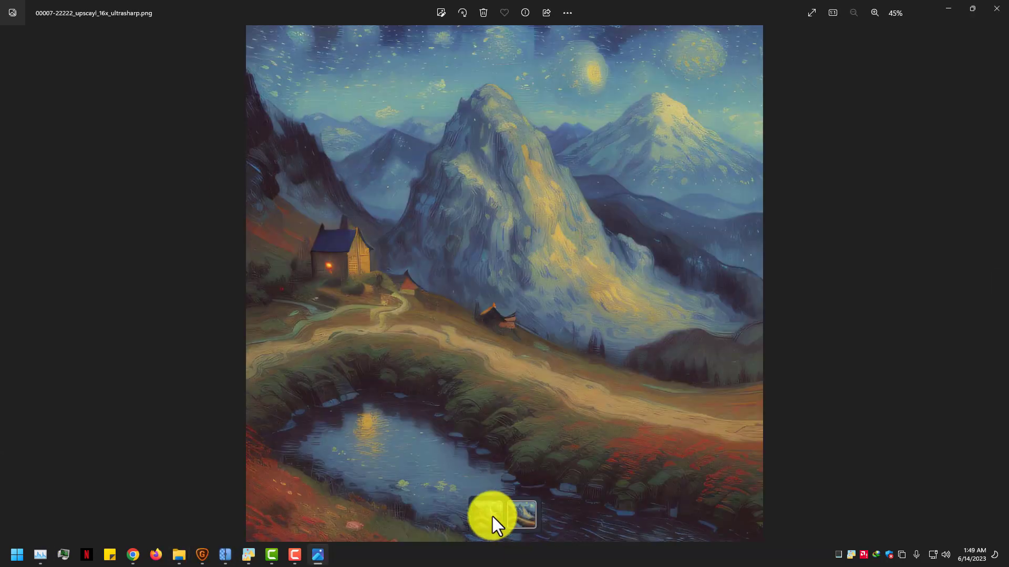
{"action": "key", "text": "Escape"}
{"action": "key", "text": "alt+Up"}
{"action": "left_click", "coordinate": [698, 86]}
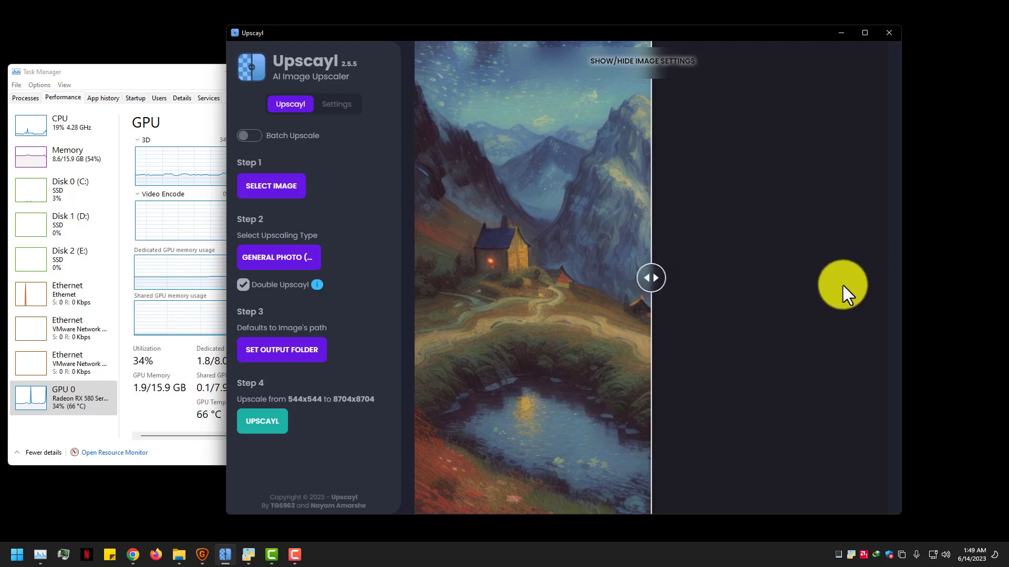
{"action": "left_click_drag", "start_coordinate": [839, 276], "coordinate": [642, 278]}
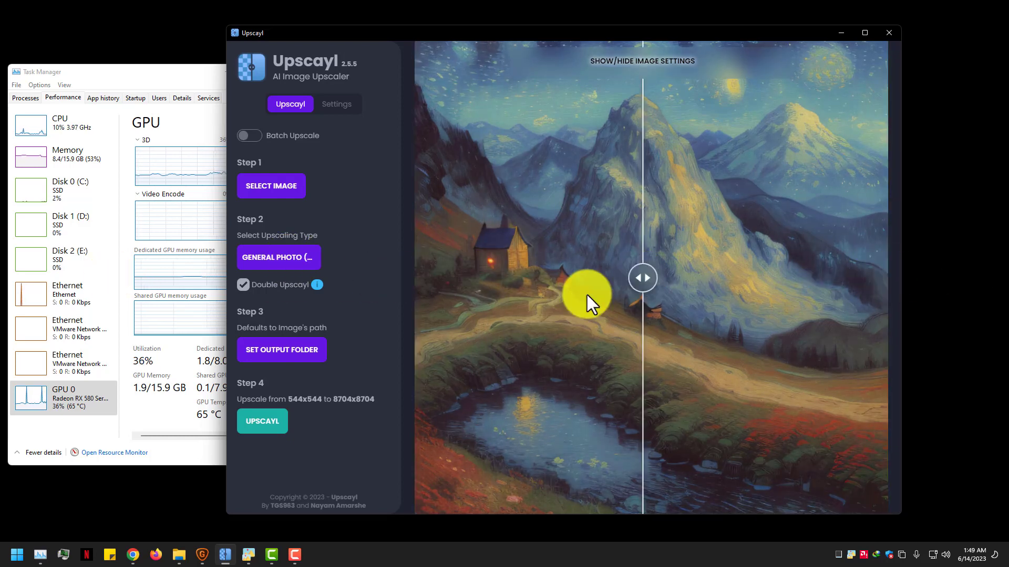
Step: Open the UP folder inside Photos-For-Test and check the details of the 16x and 4x upscaled files
{"action": "mouse_move", "coordinate": [180, 549]}
{"action": "left_click", "coordinate": [135, 507]}
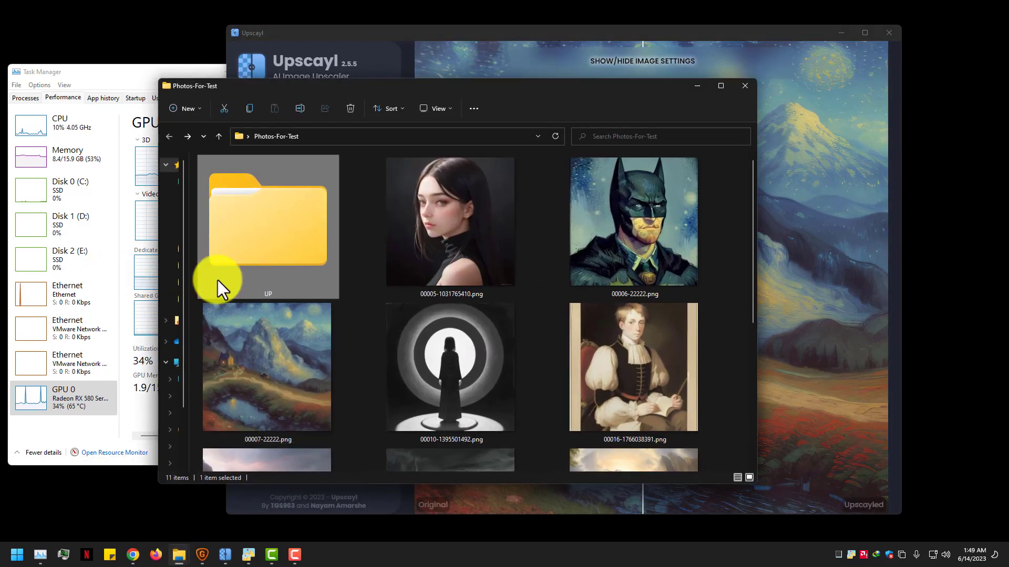
{"action": "double_click", "coordinate": [217, 280]}
{"action": "left_click", "coordinate": [277, 200]}
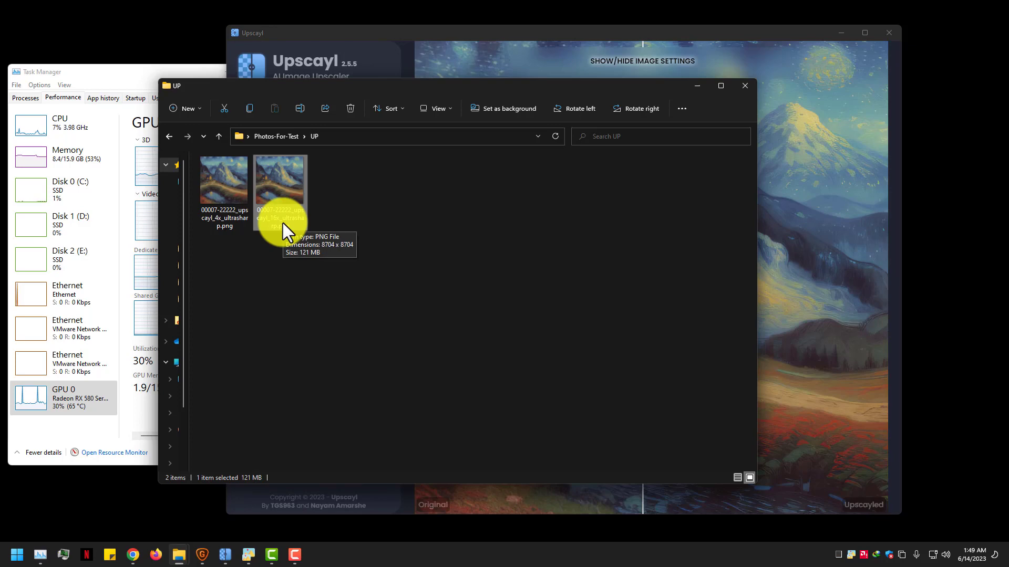
{"action": "left_click", "coordinate": [225, 182]}
Step: Open the 4x upscaled painting in Photos, alternate between it and the 16x version and inspect the 16x detail up close
{"action": "double_click", "coordinate": [226, 182]}
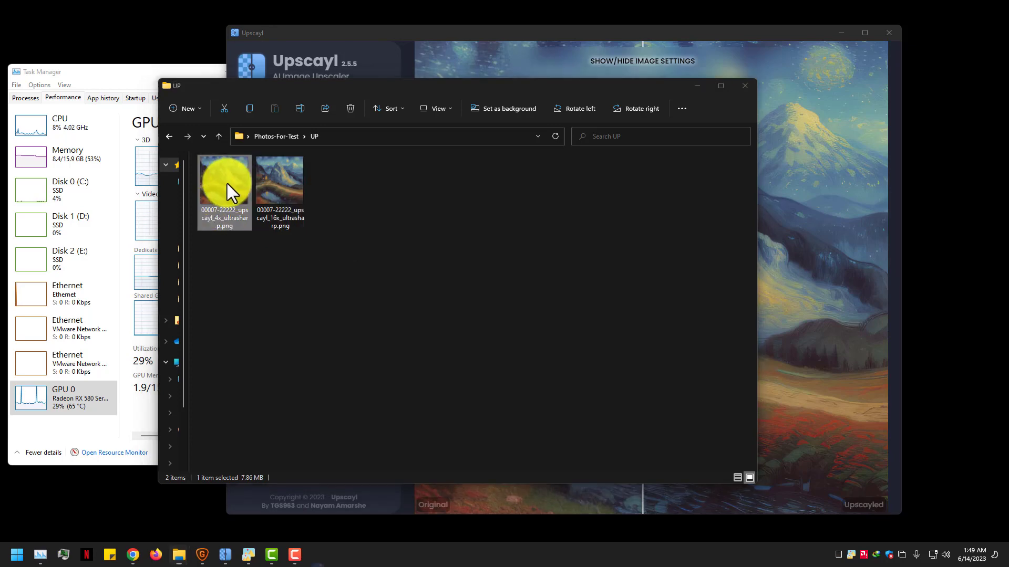
{"action": "key", "text": "Right"}
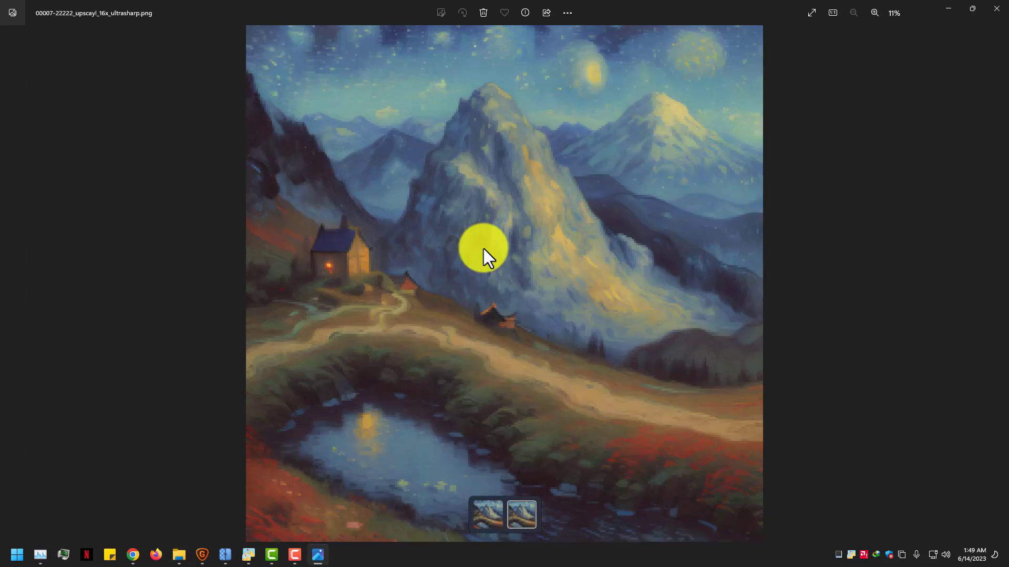
{"action": "key", "text": "Left"}
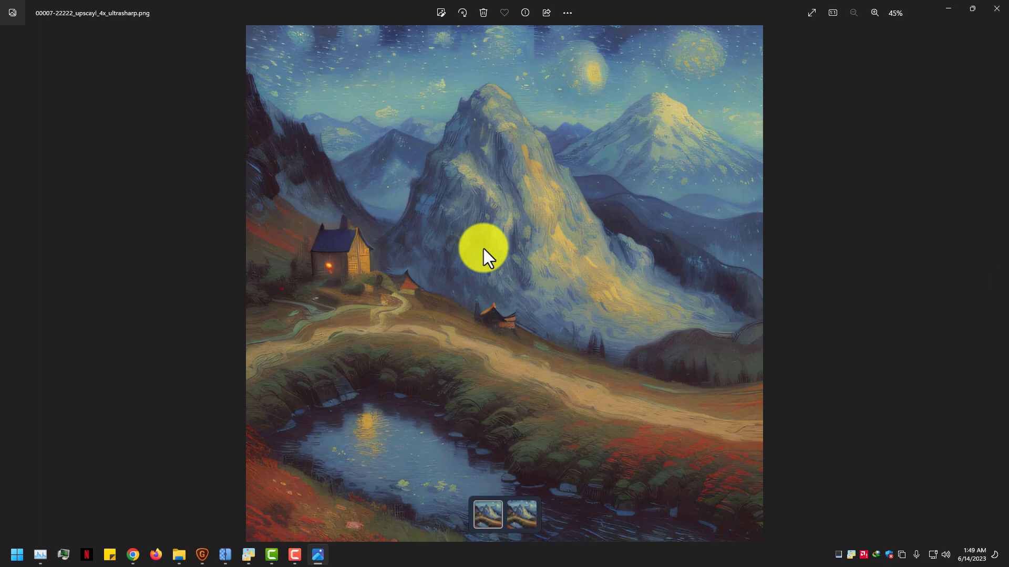
{"action": "key", "text": "Right"}
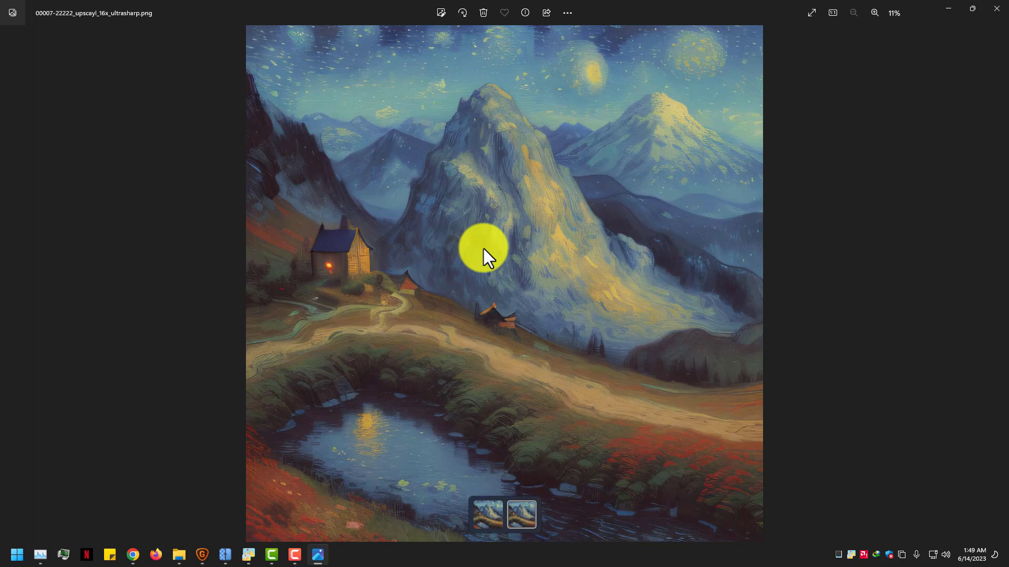
{"action": "scroll", "coordinate": [368, 257], "scroll_direction": "up", "scroll_amount": 1}
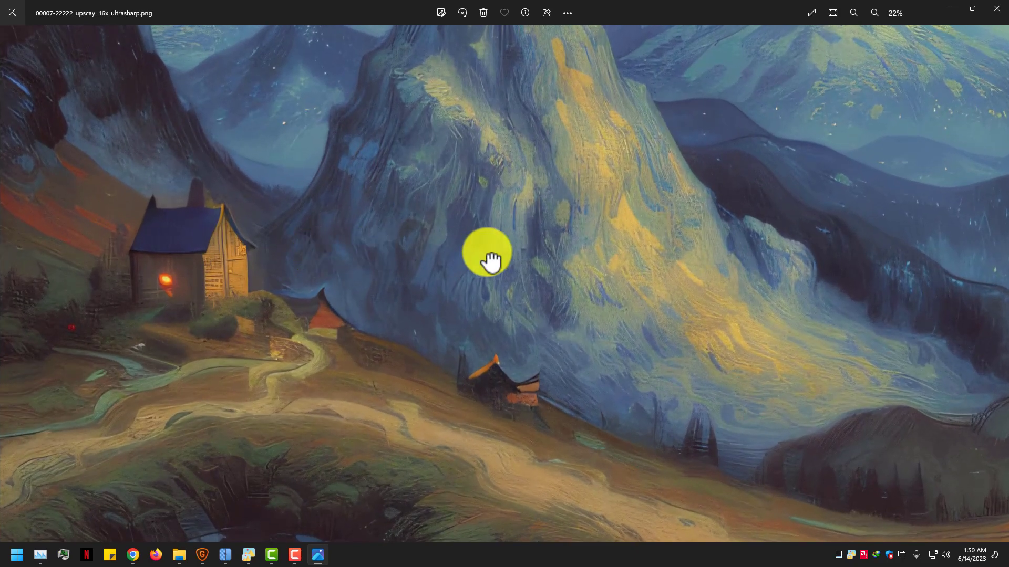
Step: Restore the Photos window to a smaller size, move the UP folder window aside and close the 16x image
{"action": "double_click", "coordinate": [730, 2]}
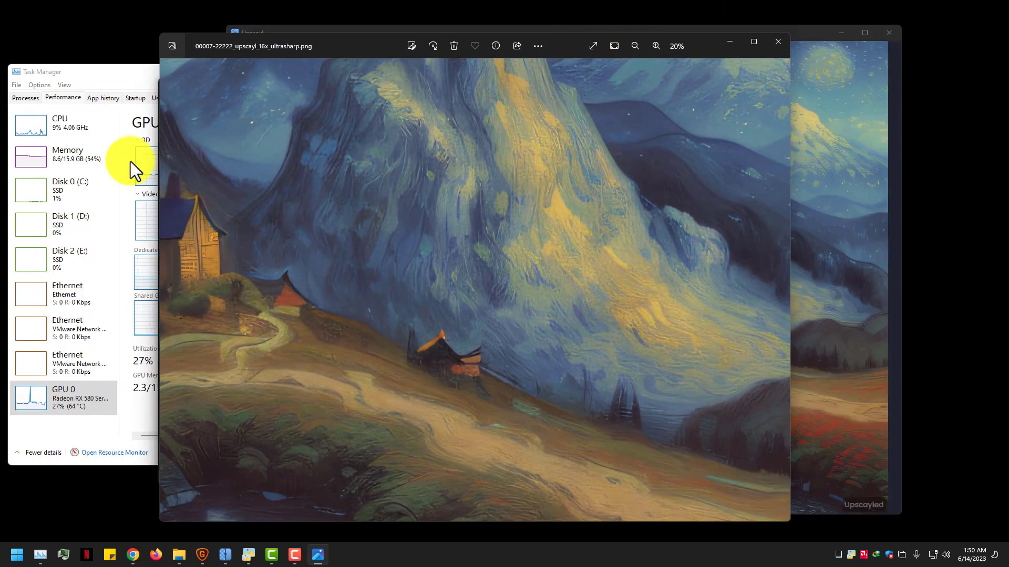
{"action": "mouse_move", "coordinate": [179, 556]}
{"action": "left_click", "coordinate": [220, 499]}
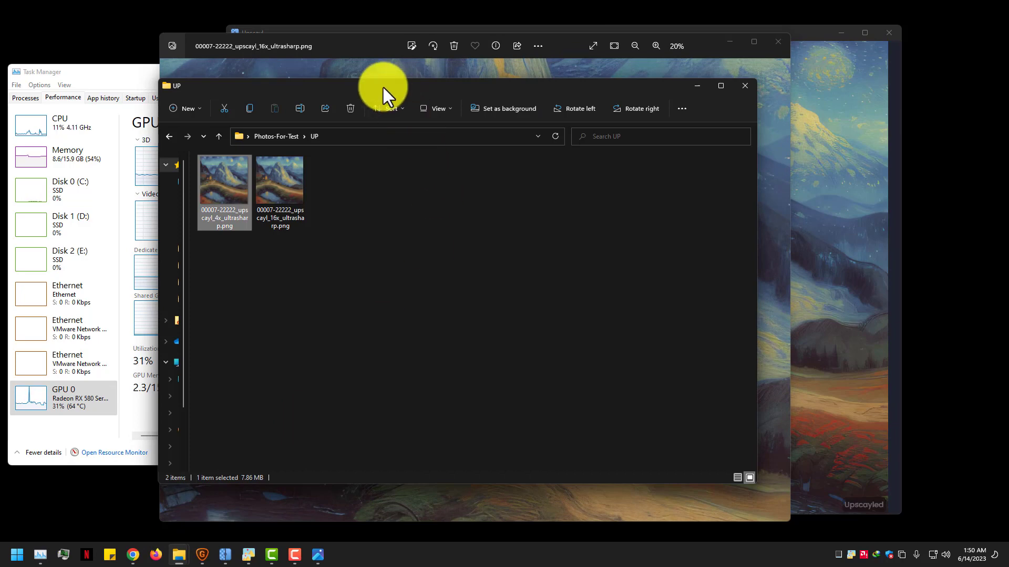
{"action": "left_click_drag", "start_coordinate": [383, 87], "coordinate": [638, 88]}
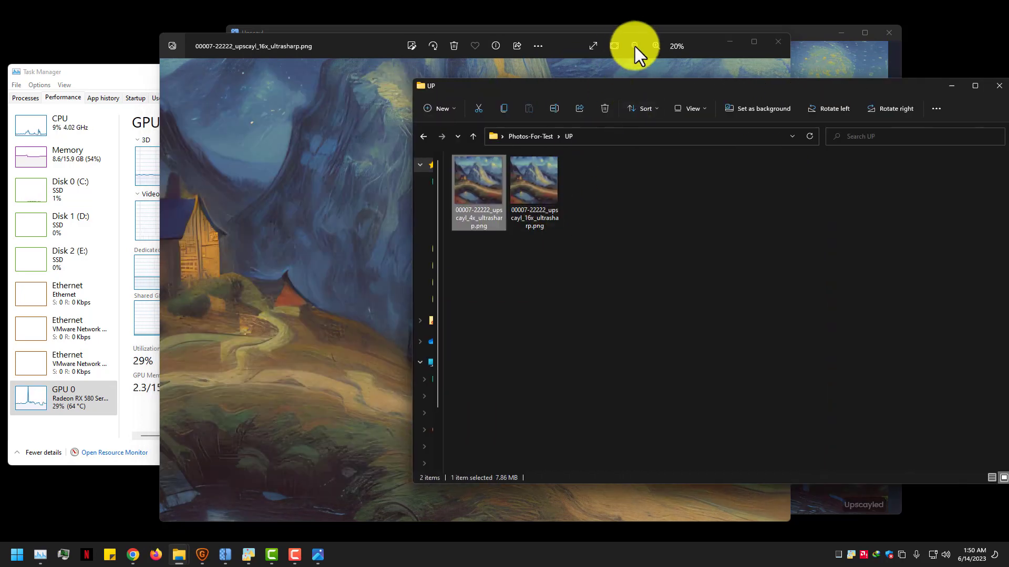
{"action": "left_click", "coordinate": [785, 45]}
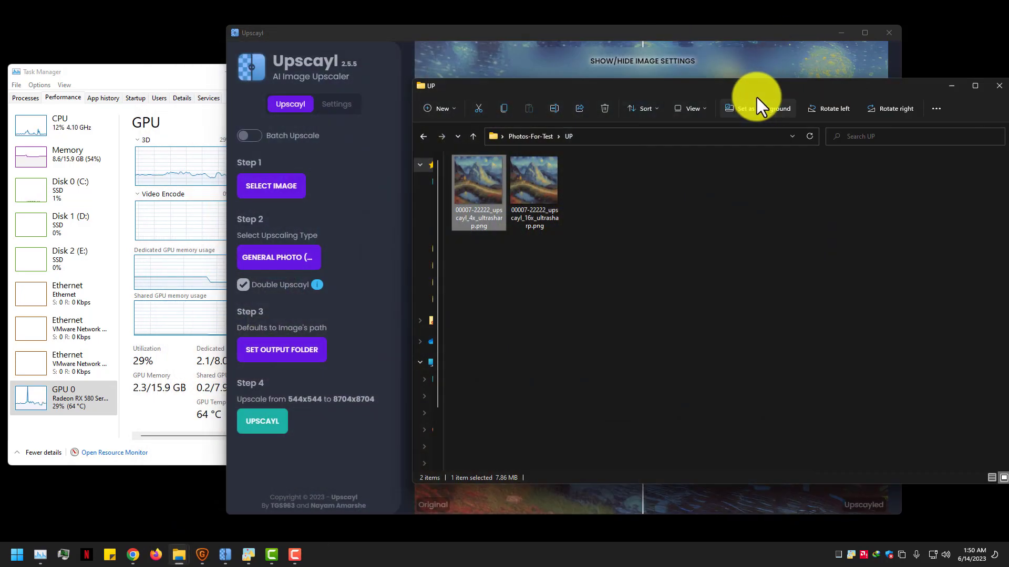
{"action": "double_click", "coordinate": [498, 196]}
{"action": "left_click_drag", "start_coordinate": [568, 46], "coordinate": [371, 35]}
{"action": "scroll", "coordinate": [117, 263], "scroll_direction": "up", "scroll_amount": 5}
{"action": "left_click_drag", "start_coordinate": [117, 266], "coordinate": [246, 268]}
{"action": "key", "text": "alt+Tab"}
{"action": "double_click", "coordinate": [546, 195]}
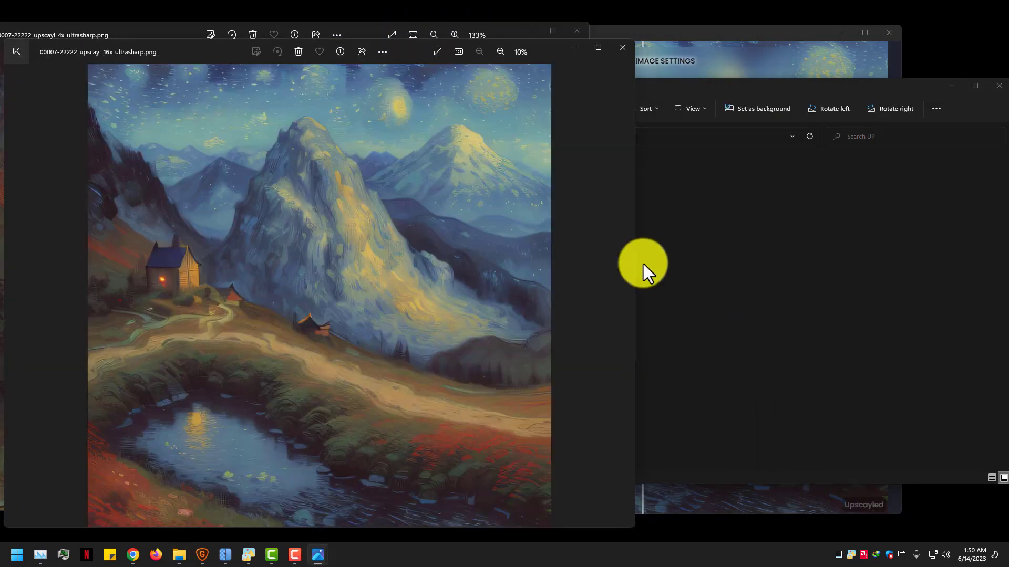
{"action": "left_click_drag", "start_coordinate": [364, 55], "coordinate": [609, 51]}
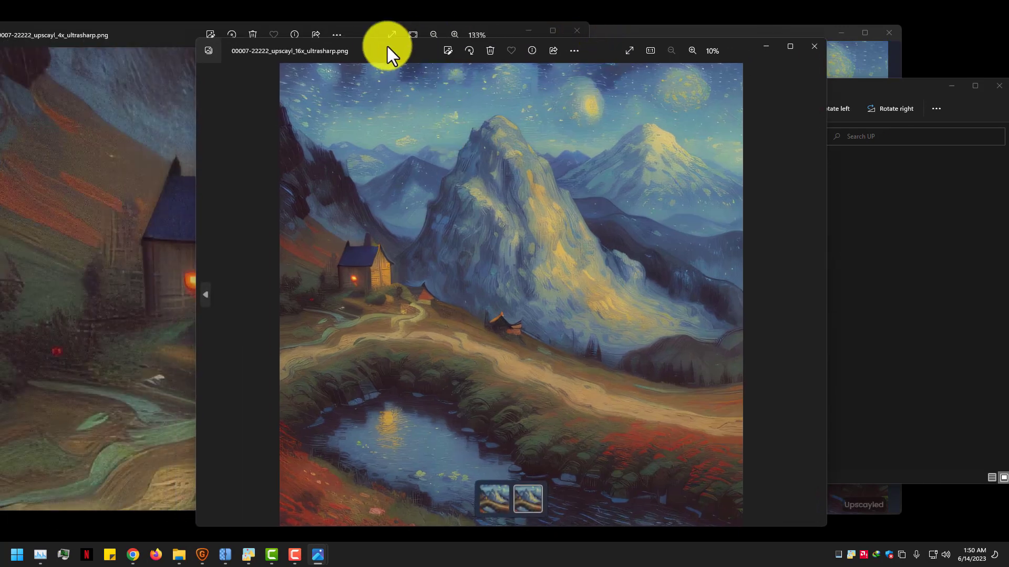
{"action": "left_click_drag", "start_coordinate": [386, 46], "coordinate": [535, 39]}
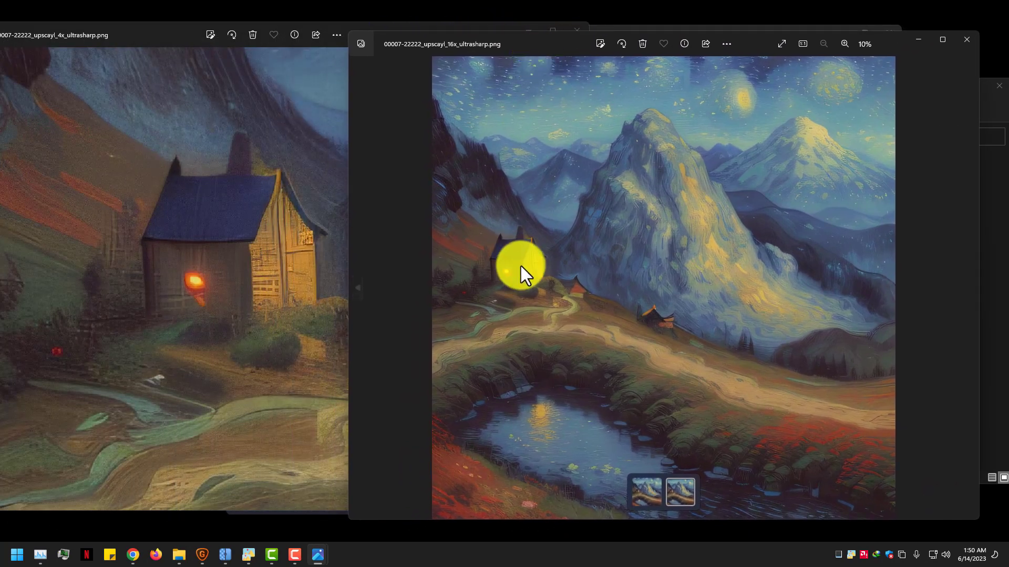
{"action": "scroll", "coordinate": [523, 268], "scroll_direction": "up", "scroll_amount": 6}
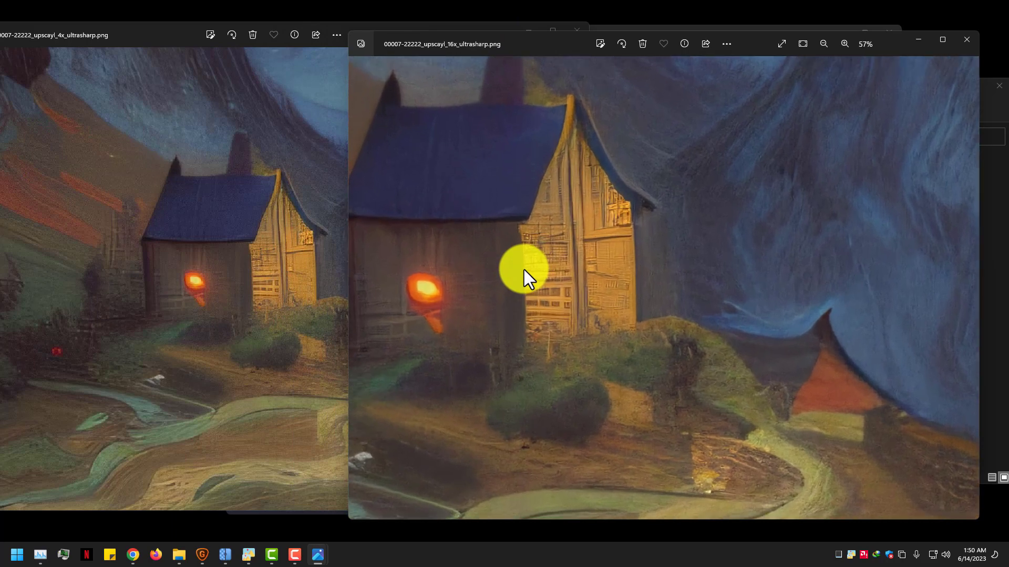
{"action": "left_click_drag", "start_coordinate": [524, 270], "coordinate": [585, 260]}
Step: Compare the cottage's roof, lit window and walls between the 4x and 16x images, enlarging the 4x view to match
{"action": "left_click_drag", "start_coordinate": [236, 256], "coordinate": [168, 269]}
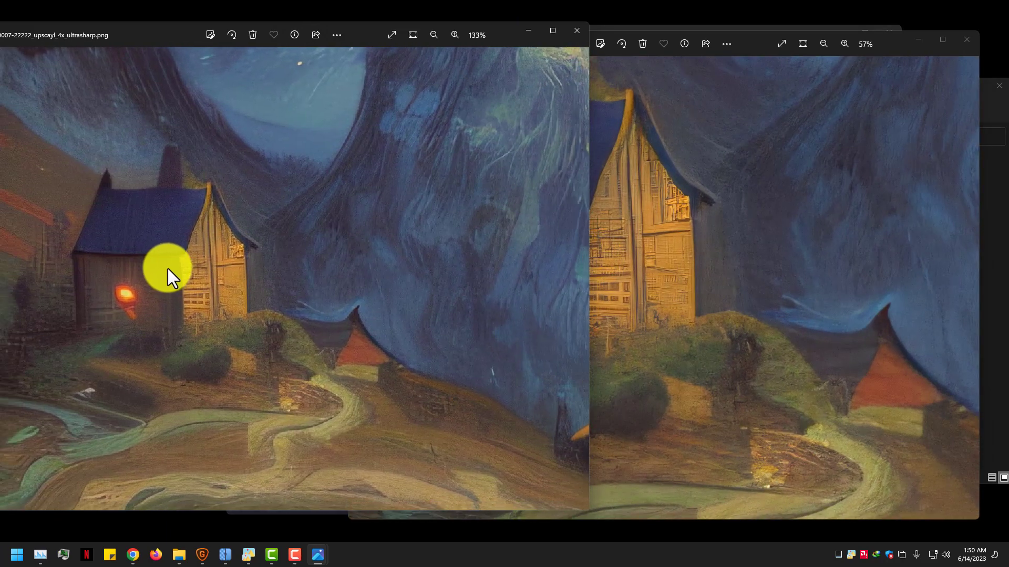
{"action": "left_click", "coordinate": [682, 260]}
{"action": "left_click_drag", "start_coordinate": [615, 256], "coordinate": [616, 276]}
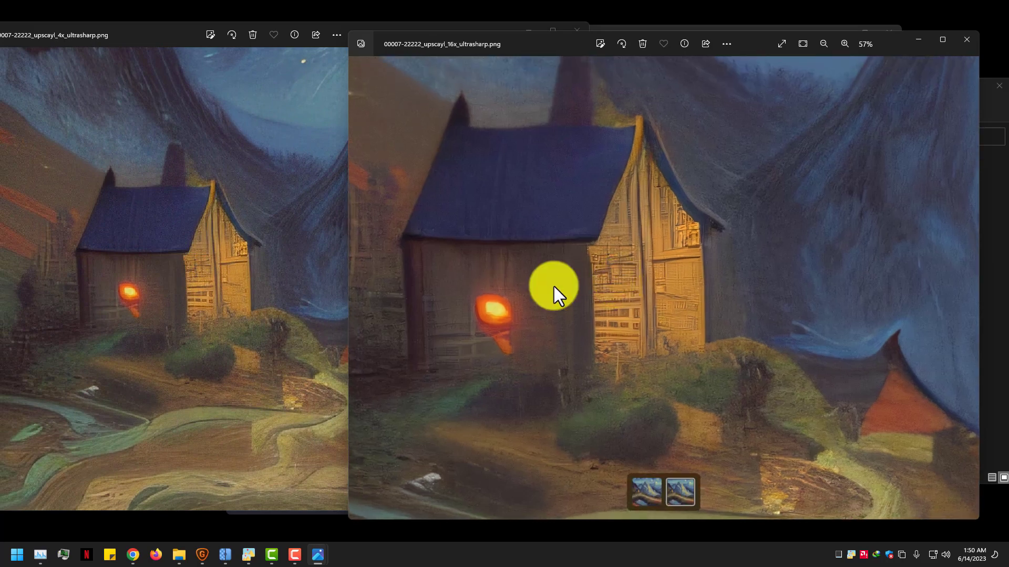
{"action": "left_click", "coordinate": [168, 276]}
{"action": "scroll", "coordinate": [168, 276], "scroll_direction": "up", "scroll_amount": 4}
{"action": "left_click_drag", "start_coordinate": [168, 276], "coordinate": [313, 337]}
{"action": "scroll", "coordinate": [247, 295], "scroll_direction": "up", "scroll_amount": 3}
{"action": "scroll", "coordinate": [313, 336], "scroll_direction": "down", "scroll_amount": 1}
{"action": "left_click", "coordinate": [732, 334]}
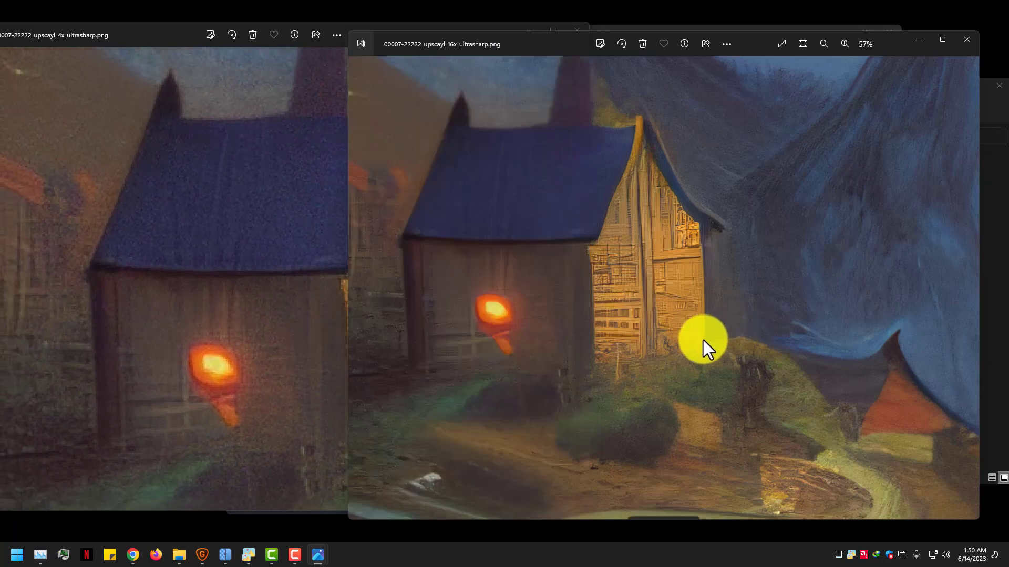
Step: Magnify the cottage in the 16x image to match the 4x view and compare their roofs and walls
{"action": "scroll", "coordinate": [583, 317], "scroll_direction": "up", "scroll_amount": 1}
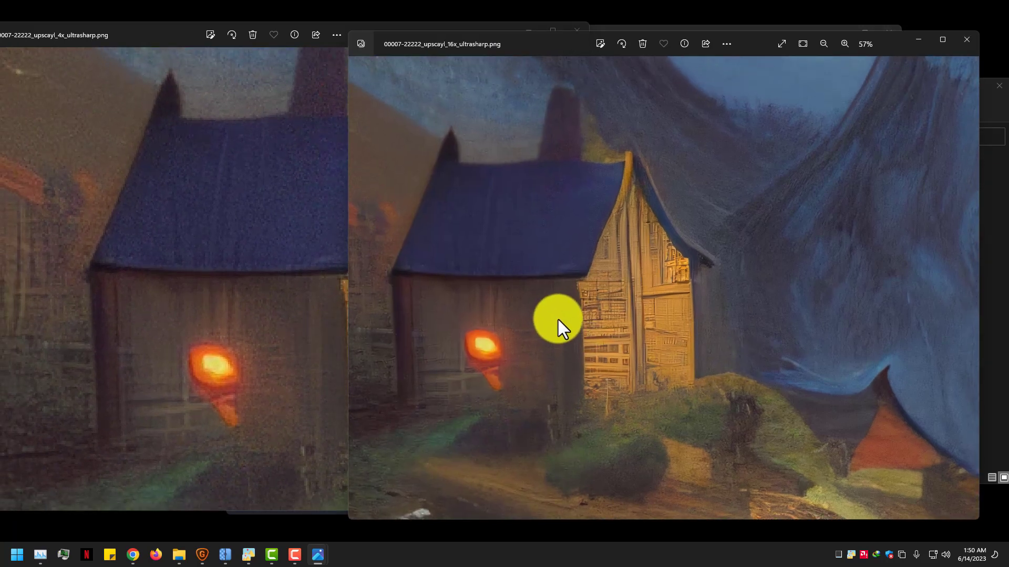
{"action": "scroll", "coordinate": [557, 319], "scroll_direction": "up", "scroll_amount": 3}
{"action": "left_click_drag", "start_coordinate": [557, 318], "coordinate": [587, 333]}
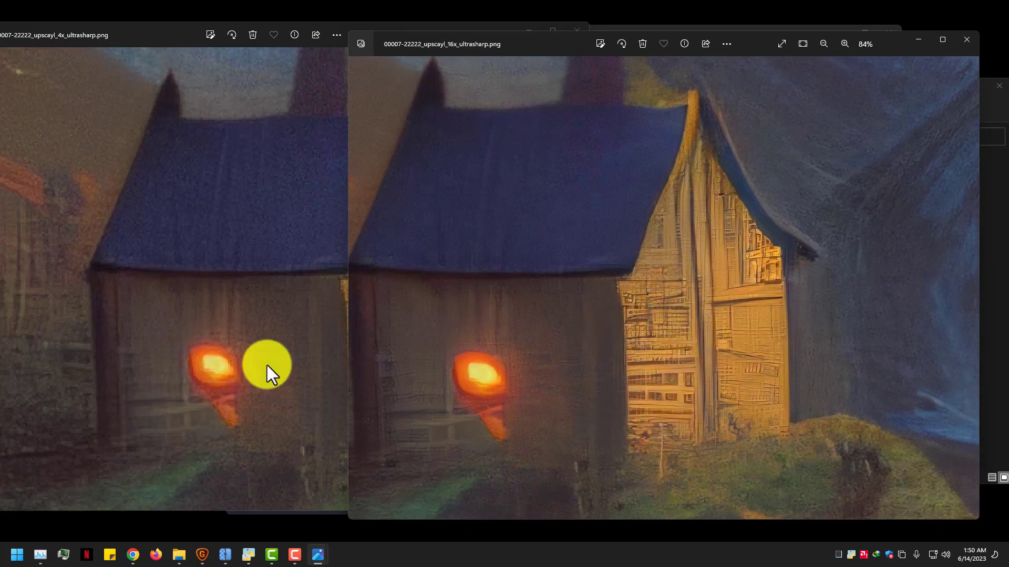
{"action": "left_click_drag", "start_coordinate": [265, 367], "coordinate": [241, 361]}
{"action": "left_click", "coordinate": [682, 341]}
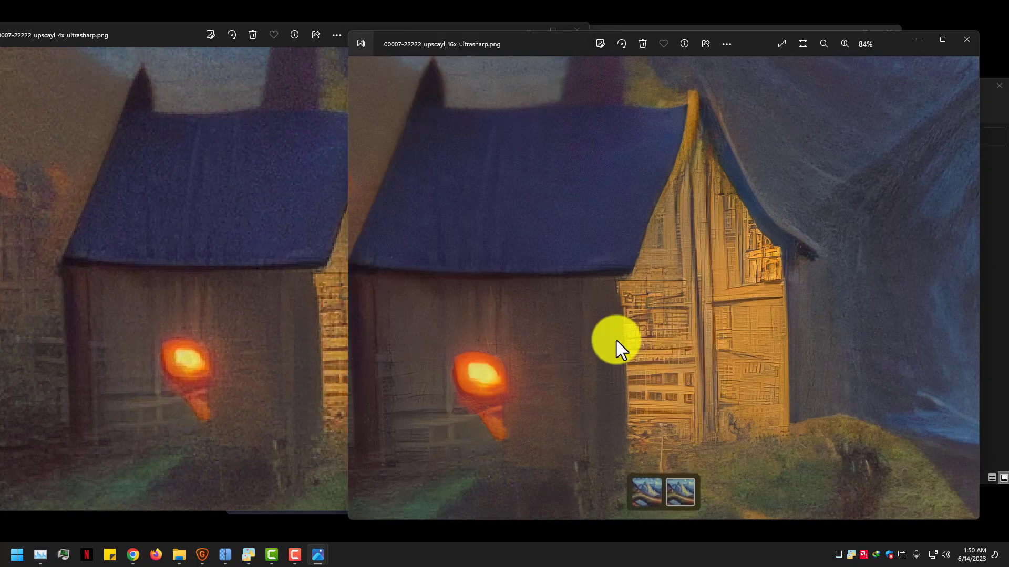
Step: Compare the large mountain's slope and the hillside path between the 16x and 4x images
{"action": "scroll", "coordinate": [611, 361], "scroll_direction": "down", "scroll_amount": 3}
{"action": "scroll", "coordinate": [610, 363], "scroll_direction": "down", "scroll_amount": 3}
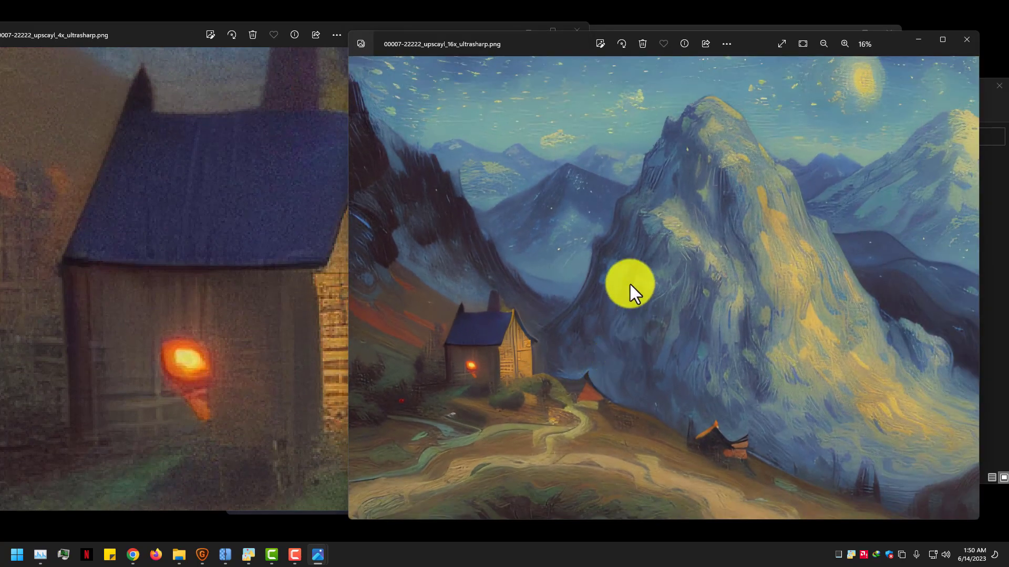
{"action": "left_click_drag", "start_coordinate": [664, 257], "coordinate": [553, 170]}
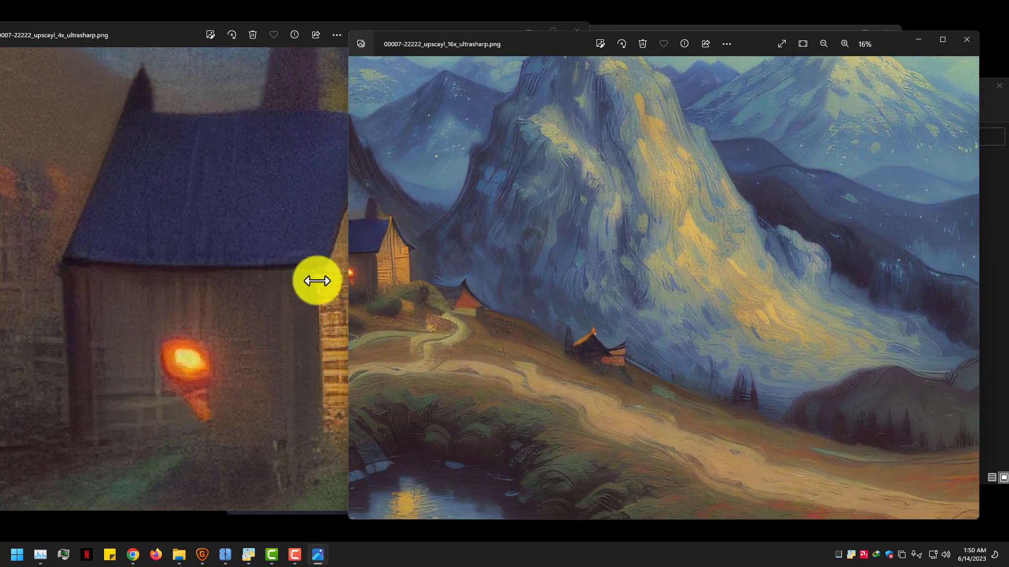
{"action": "left_click", "coordinate": [315, 282]}
{"action": "scroll", "coordinate": [241, 279], "scroll_direction": "down", "scroll_amount": 3}
{"action": "scroll", "coordinate": [279, 308], "scroll_direction": "up", "scroll_amount": 2}
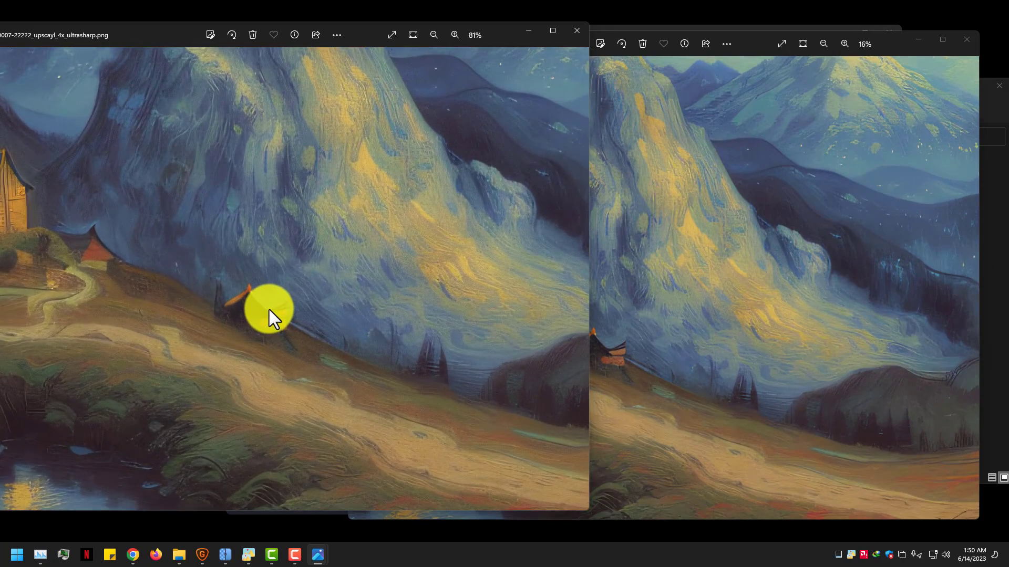
Step: Zoom both upscaled images out to the full painting, and close the two image windows
{"action": "scroll", "coordinate": [270, 310], "scroll_direction": "down", "scroll_amount": 2}
{"action": "left_click", "coordinate": [712, 339]}
{"action": "scroll", "coordinate": [713, 338], "scroll_direction": "down", "scroll_amount": 2}
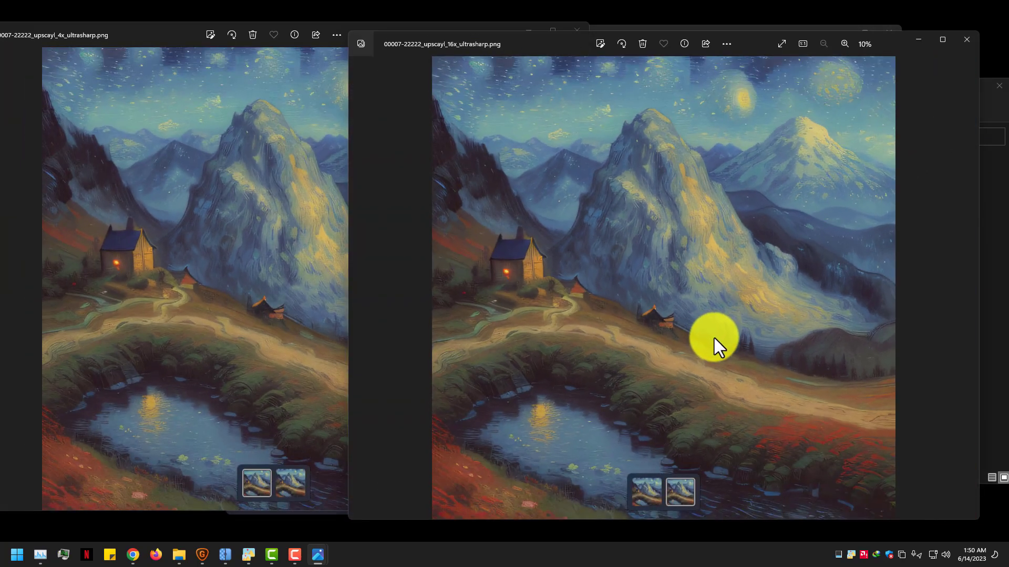
{"action": "left_click", "coordinate": [967, 40]}
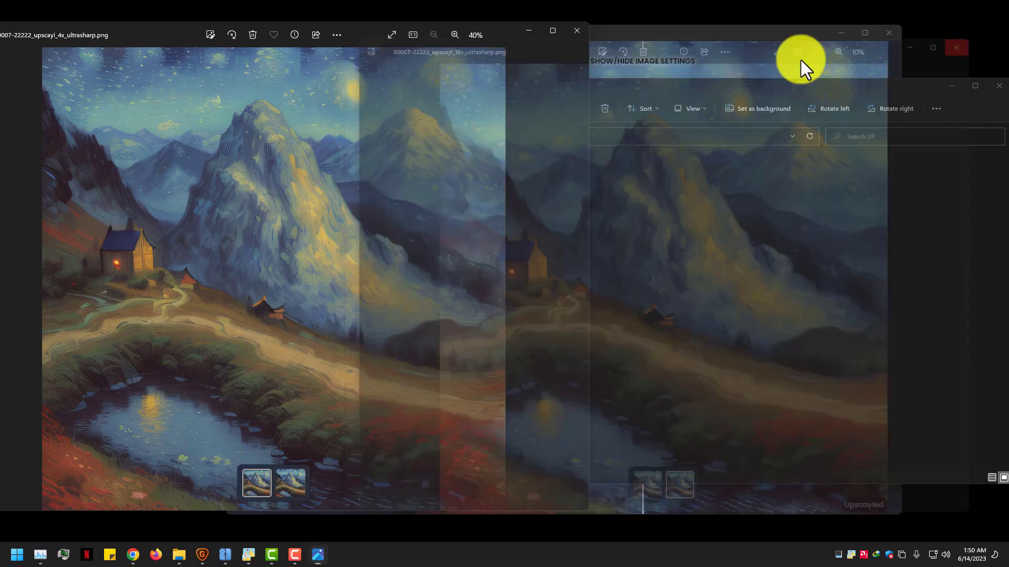
{"action": "left_click", "coordinate": [577, 31]}
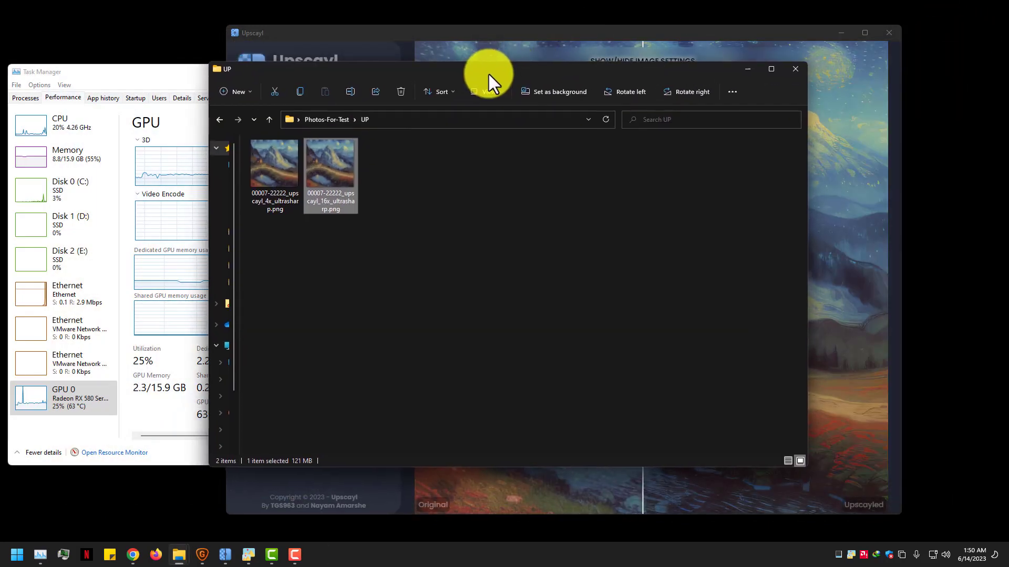
Step: Return from the UP folder to Photos-For-Test and minimize the Upscayl window
{"action": "left_click", "coordinate": [225, 122]}
{"action": "left_click", "coordinate": [841, 33]}
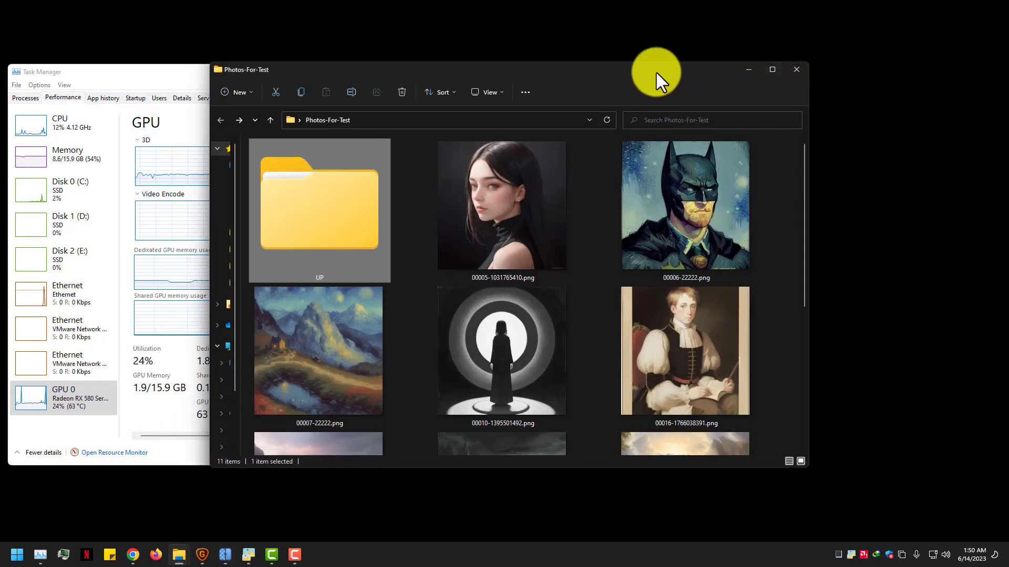
{"action": "left_click_drag", "start_coordinate": [657, 73], "coordinate": [663, 71]}
Step: Show the Waifu2x-Extension-GUI GitHub page in Chrome, and minimize the browser
{"action": "mouse_move", "coordinate": [238, 556]}
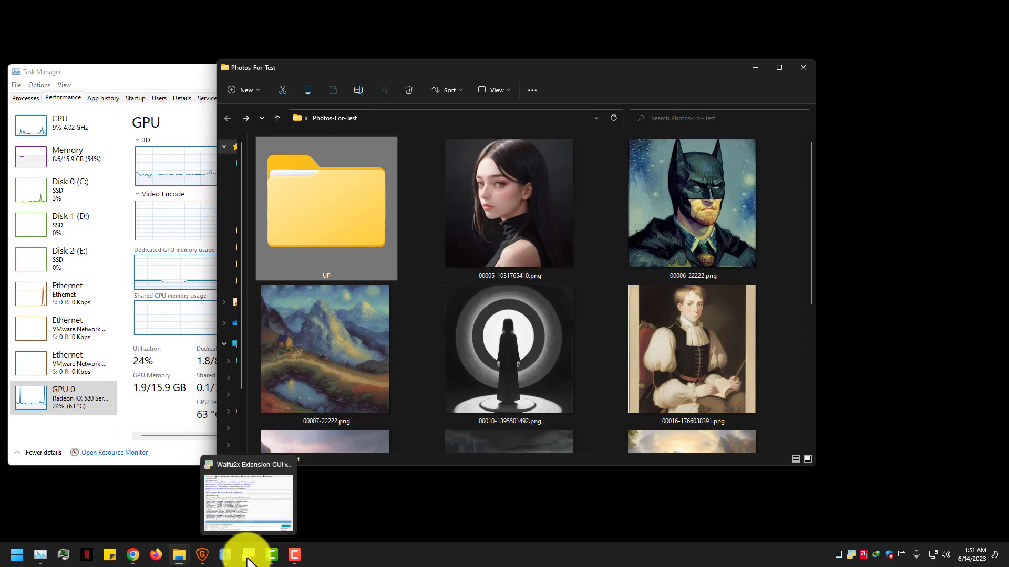
{"action": "left_click", "coordinate": [133, 554]}
{"action": "left_click", "coordinate": [284, 8]}
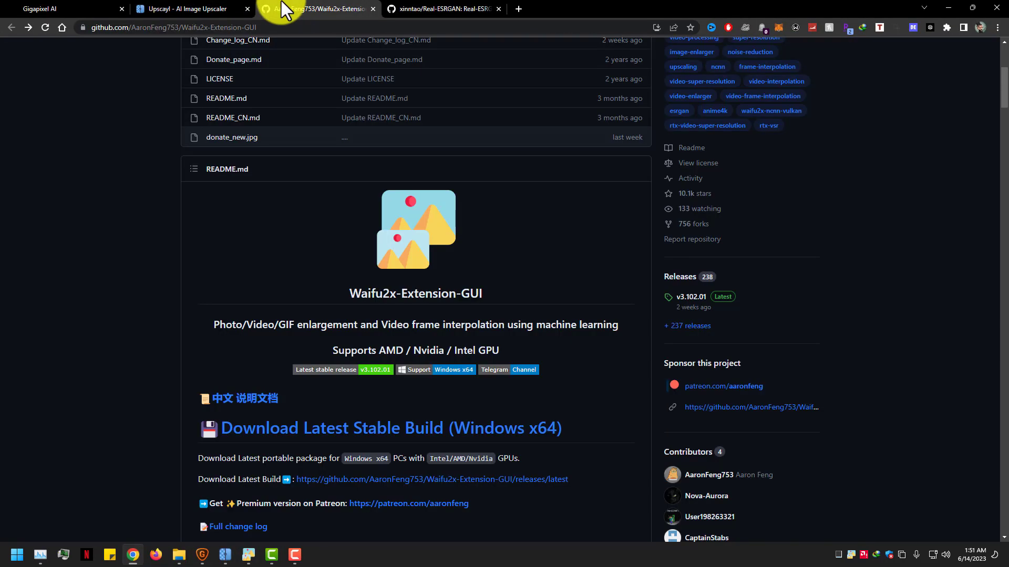
{"action": "left_click_drag", "start_coordinate": [336, 294], "coordinate": [577, 351]}
{"action": "left_click", "coordinate": [24, 336]}
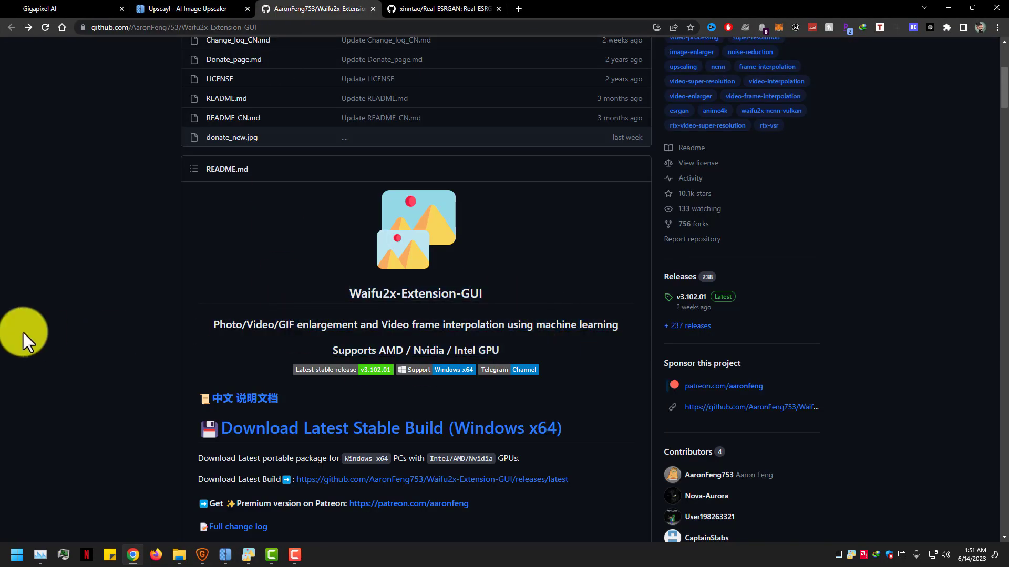
{"action": "left_click", "coordinate": [134, 554]}
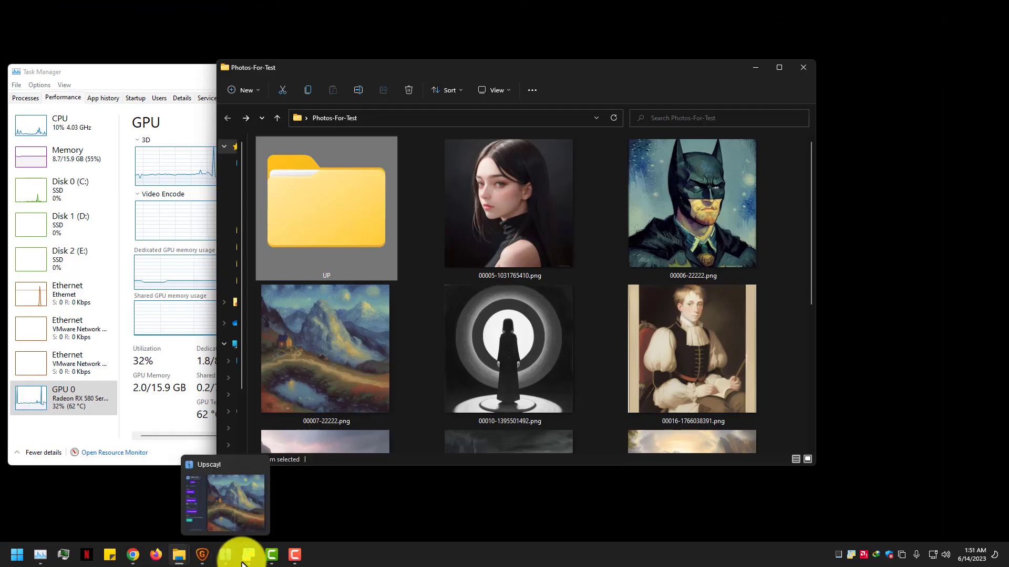
Step: Switch to Waifu2x-Extension-GUI and review the compatibility test results for its upscaling and frame interpolation engines
{"action": "left_click", "coordinate": [225, 554]}
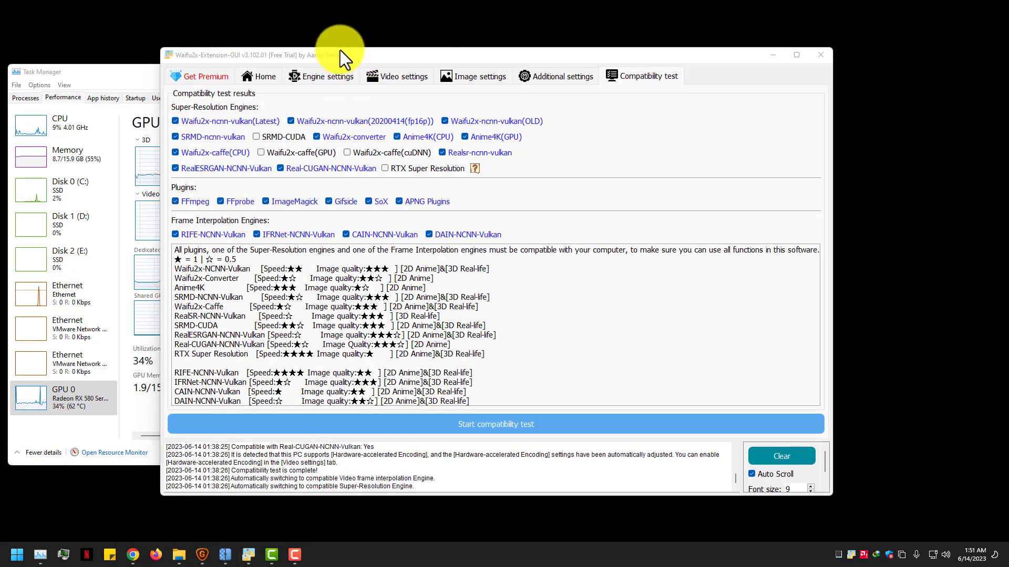
{"action": "mouse_move", "coordinate": [338, 55]}
{"action": "left_mouse_down"}
{"action": "mouse_move", "coordinate": [326, 59]}
{"action": "mouse_move", "coordinate": [334, 55]}
{"action": "left_mouse_up"}
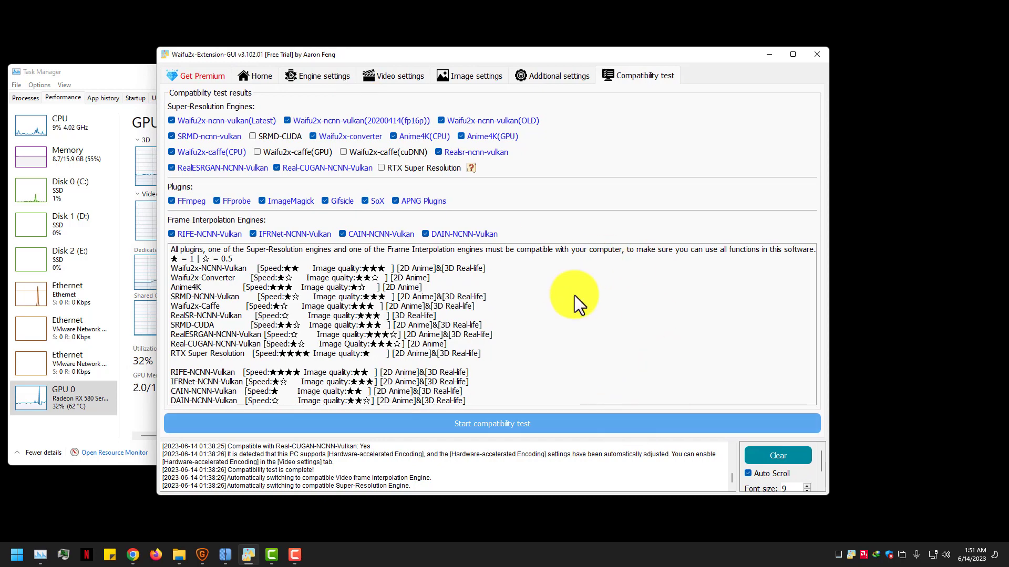
{"action": "left_click", "coordinate": [578, 76]}
{"action": "left_click", "coordinate": [627, 74]}
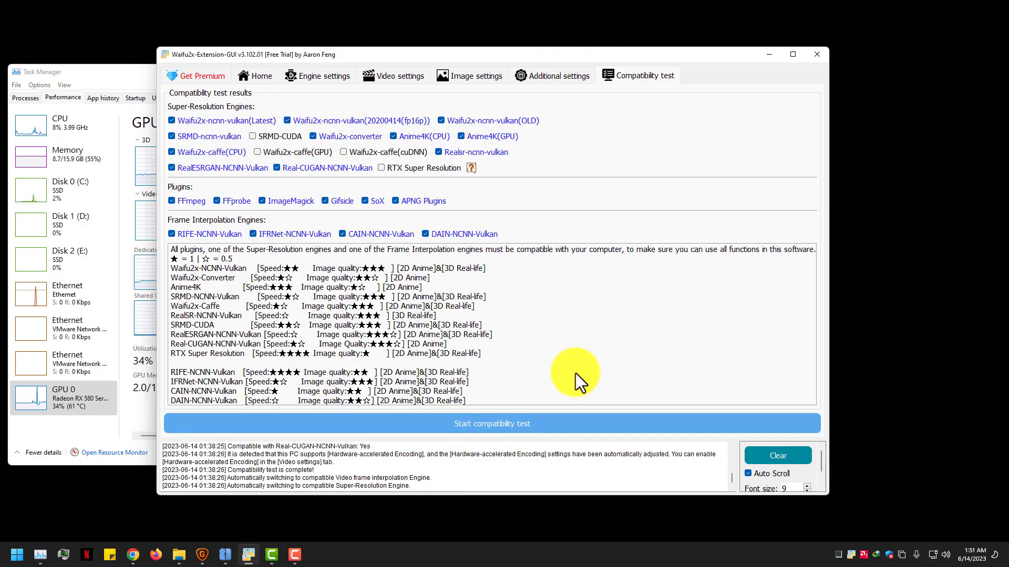
Step: Look over the additional settings of Waifu2x-Extension-GUI, and open its Home page with the files list
{"action": "left_click", "coordinate": [544, 89]}
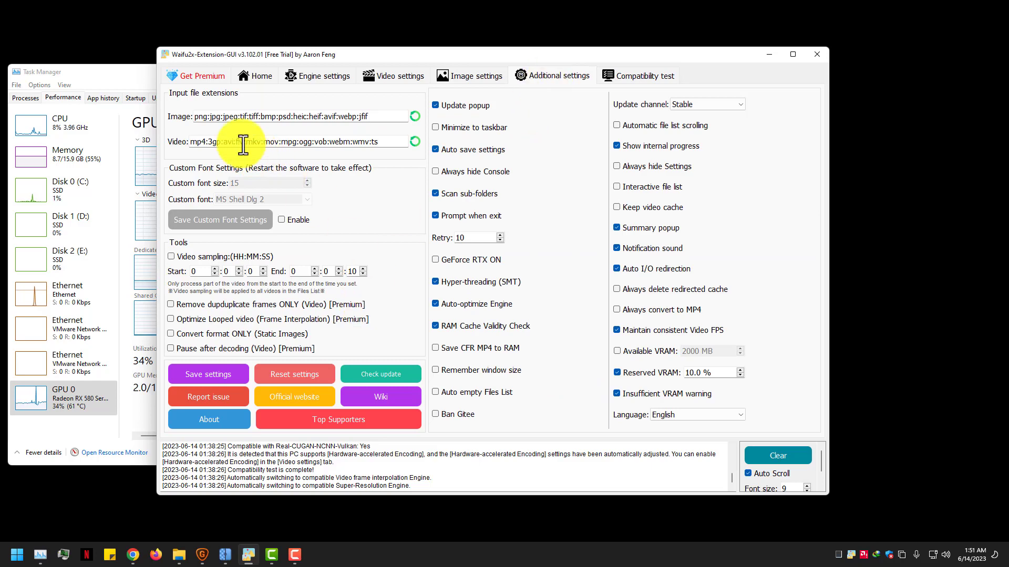
{"action": "left_click", "coordinate": [182, 74]}
{"action": "left_click", "coordinate": [250, 78]}
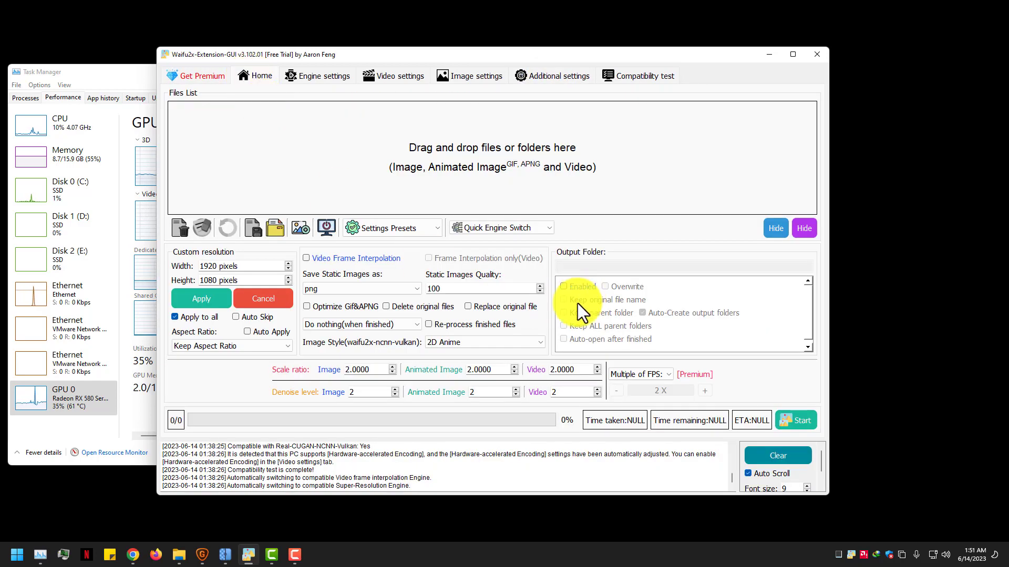
Step: Find the heaven_by_Alois_Arnegger JPG in the Photos-For-Test folder and preview it, closing the image when done
{"action": "mouse_move", "coordinate": [194, 547]}
{"action": "left_click", "coordinate": [140, 506]}
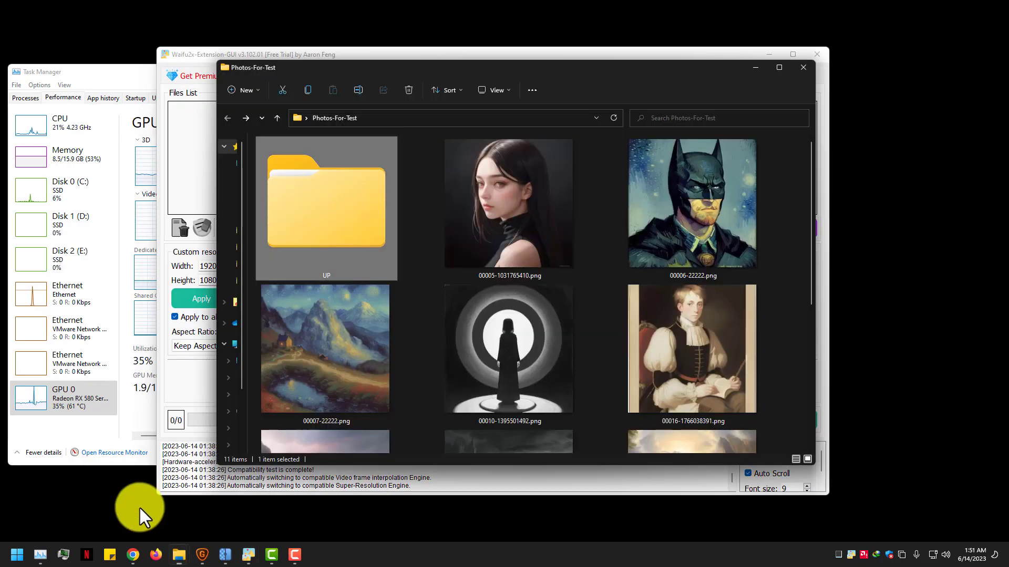
{"action": "scroll", "coordinate": [657, 344], "scroll_direction": "down", "scroll_amount": 5}
{"action": "scroll", "coordinate": [657, 344], "scroll_direction": "up", "scroll_amount": 5}
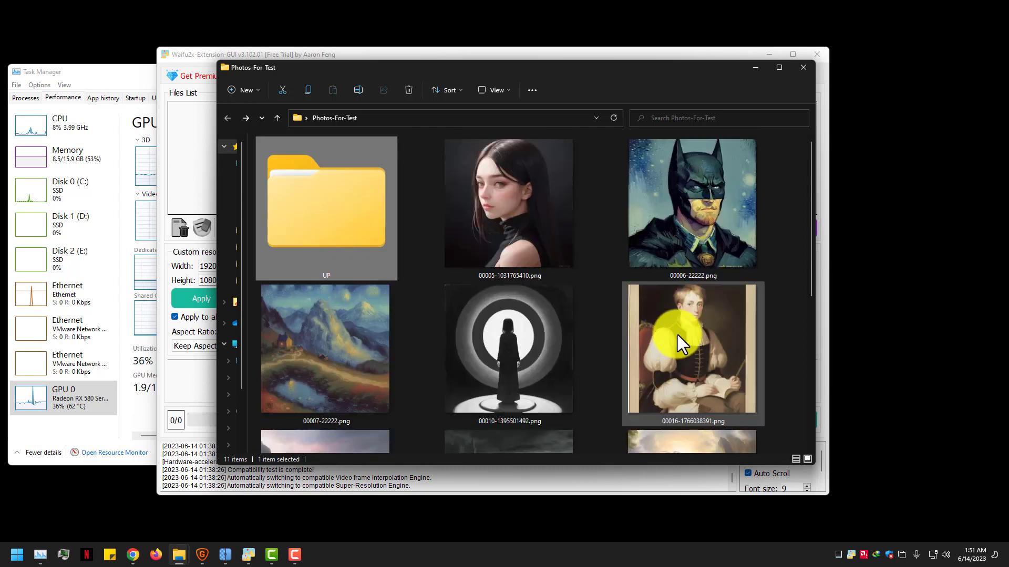
{"action": "key", "text": "Down"}
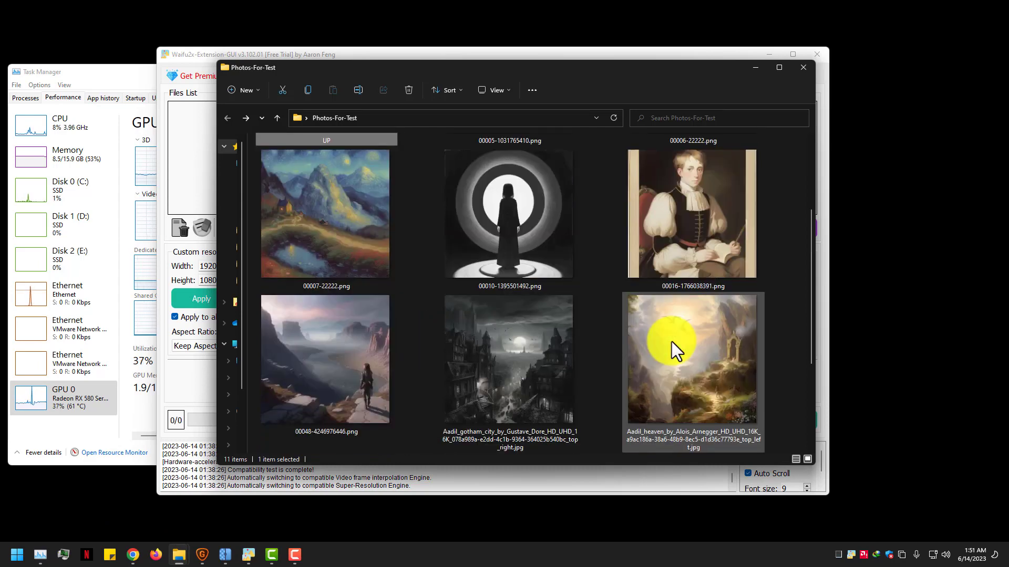
{"action": "double_click", "coordinate": [671, 342]}
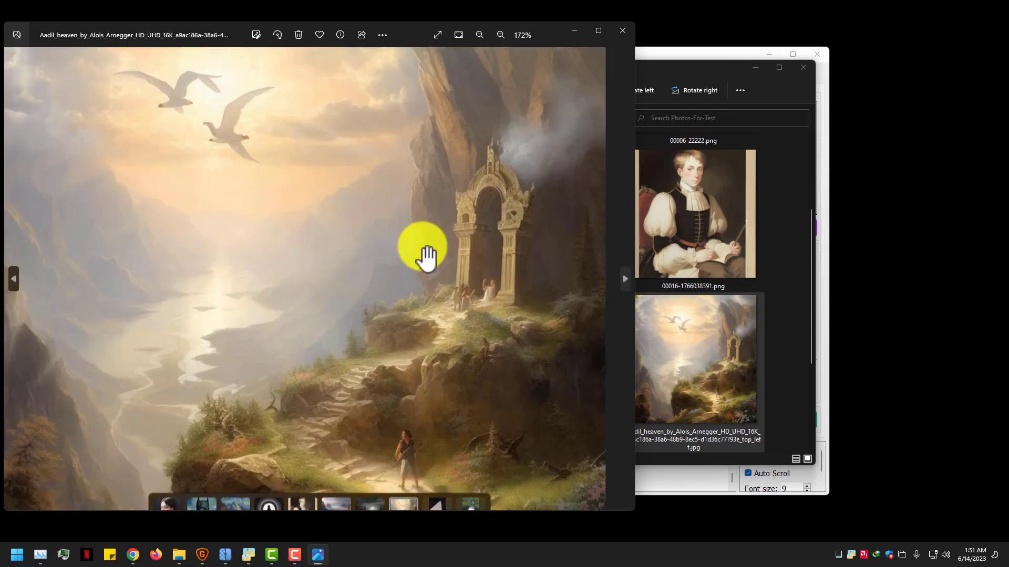
{"action": "left_click_drag", "start_coordinate": [425, 257], "coordinate": [398, 163]}
{"action": "double_click", "coordinate": [398, 163]}
{"action": "left_click", "coordinate": [623, 30]}
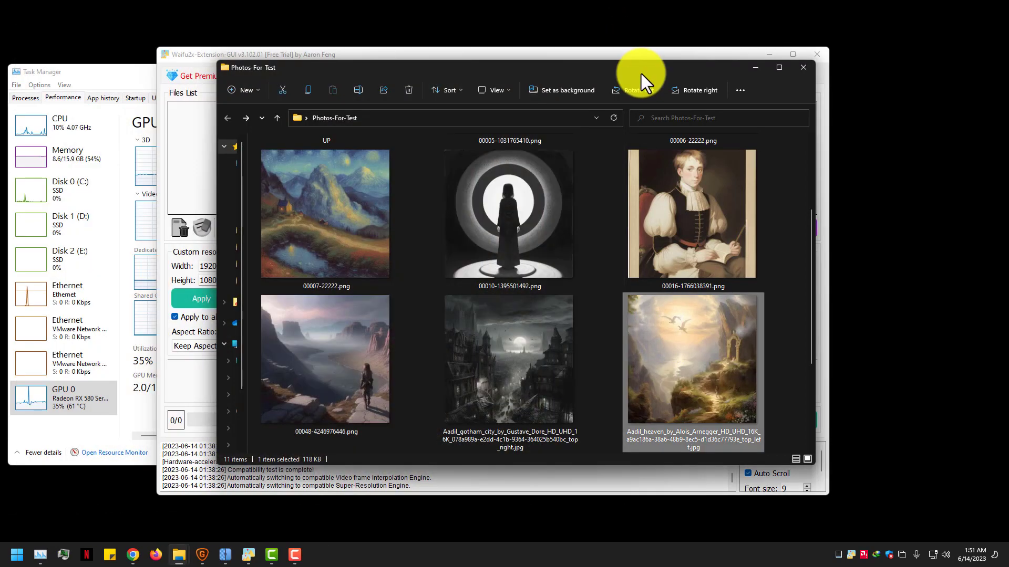
Step: Add the heaven_by_Alois_Arnegger JPG from the Photos-For-Test folder to the Waifu2x-Extension-GUI files list
{"action": "left_click_drag", "start_coordinate": [641, 74], "coordinate": [839, 74]}
{"action": "left_click_drag", "start_coordinate": [961, 371], "coordinate": [371, 152]}
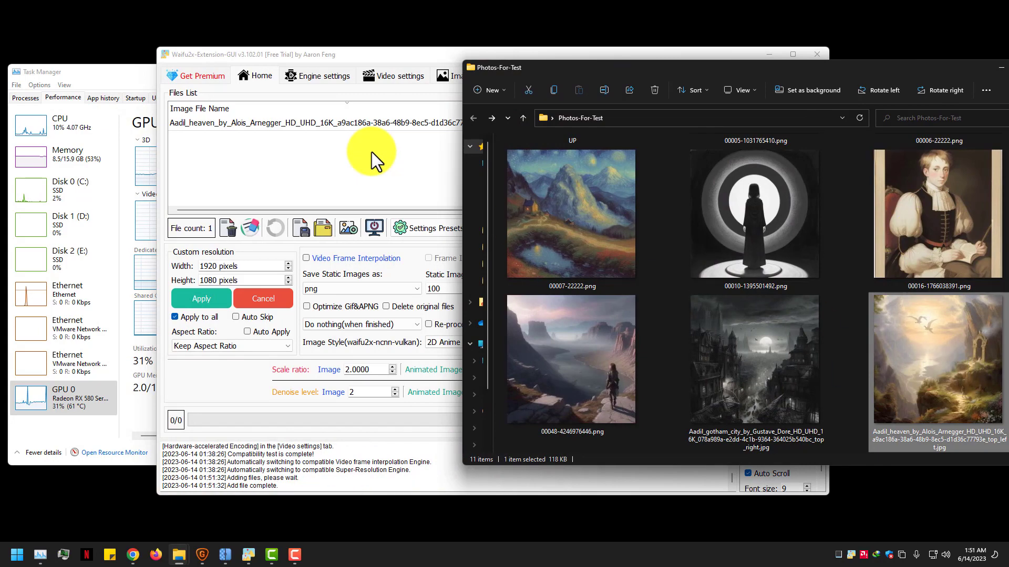
{"action": "left_click_drag", "start_coordinate": [556, 75], "coordinate": [257, 83]}
{"action": "left_click", "coordinate": [350, 53]}
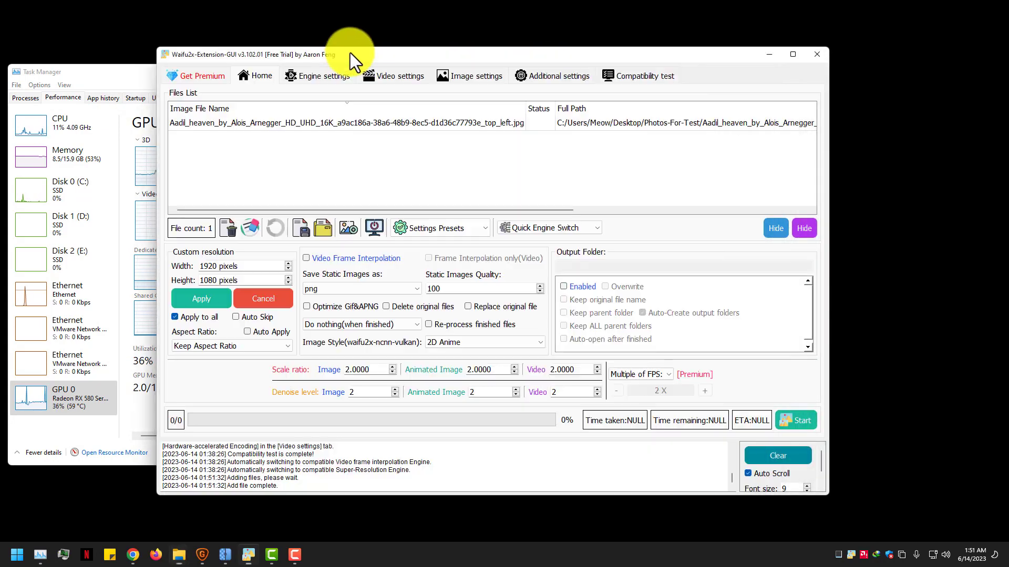
Step: Set the custom resolution to a width of 2000 pixels and a height of 2000 pixels
{"action": "left_click", "coordinate": [239, 295]}
{"action": "double_click", "coordinate": [219, 267]}
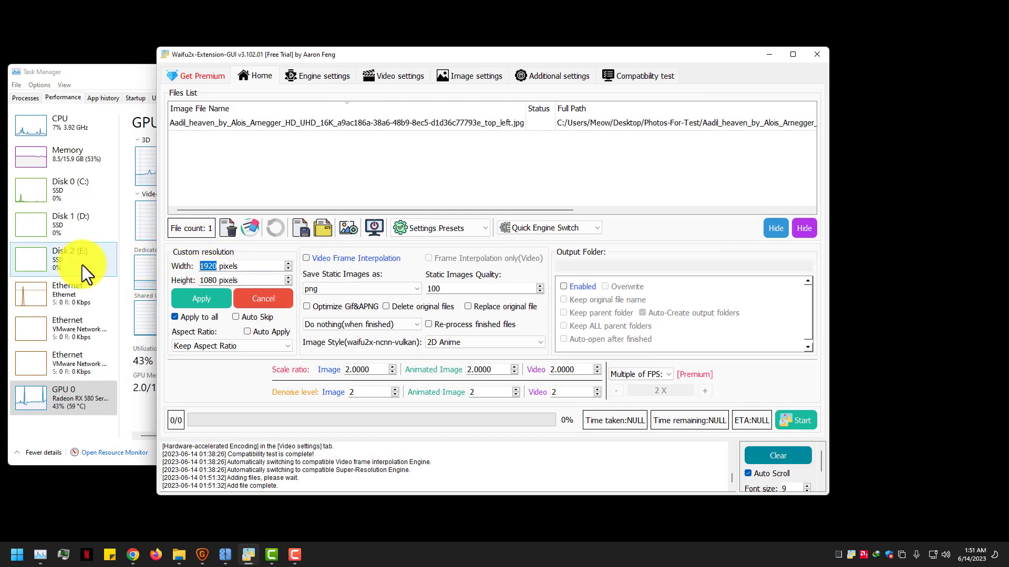
{"action": "type", "text": "2"}
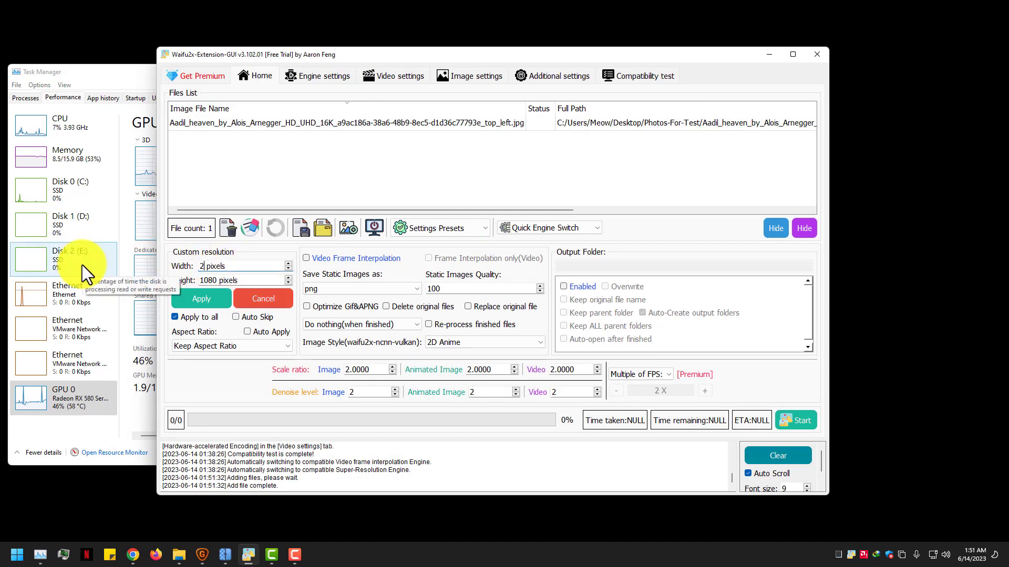
{"action": "type", "text": "000"}
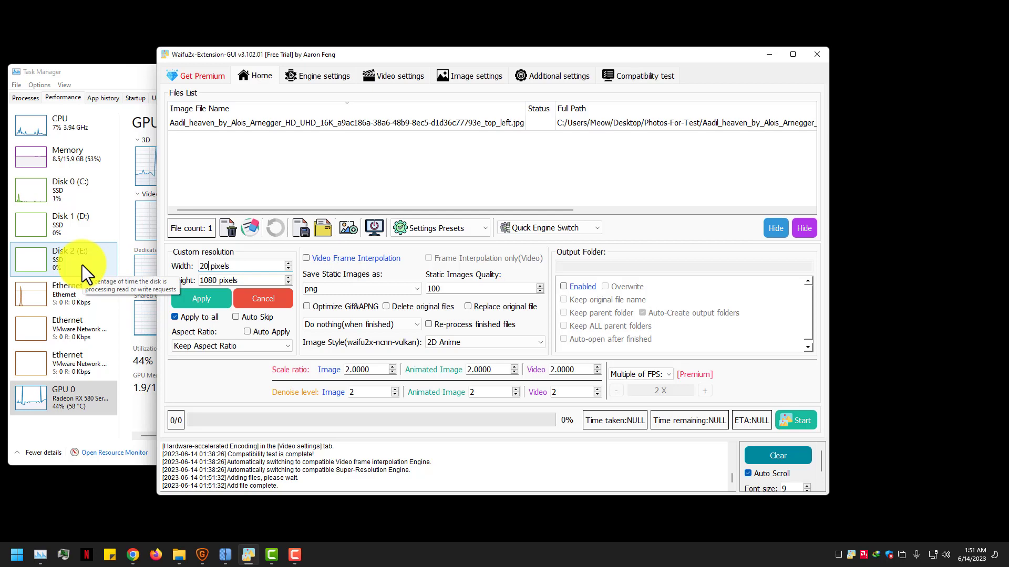
{"action": "double_click", "coordinate": [219, 280]}
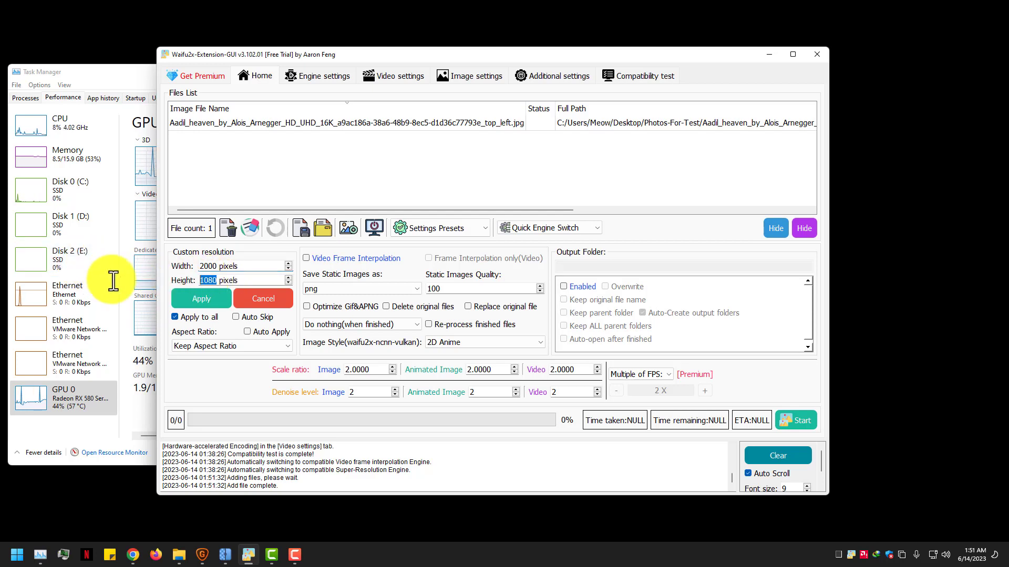
{"action": "type", "text": "200"}
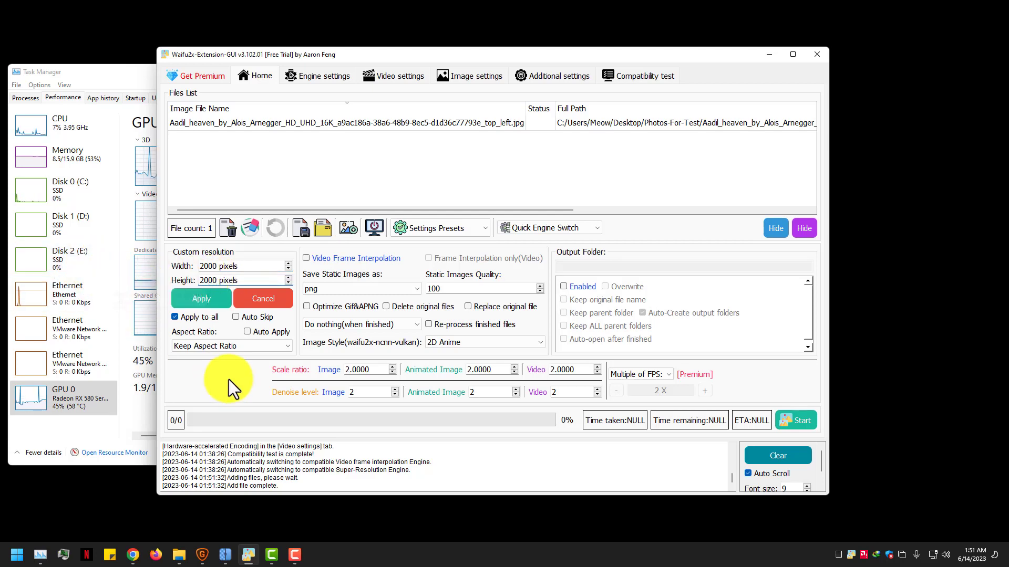
Step: Check the available save formats for static images, the image quality setting and the when-finished action
{"action": "left_click", "coordinate": [406, 292]}
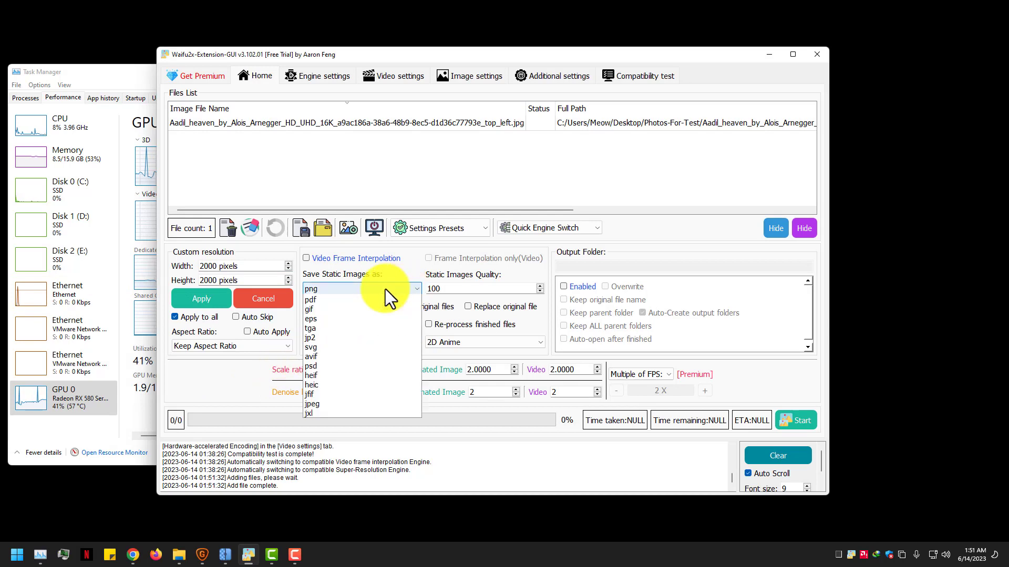
{"action": "left_click", "coordinate": [368, 308]}
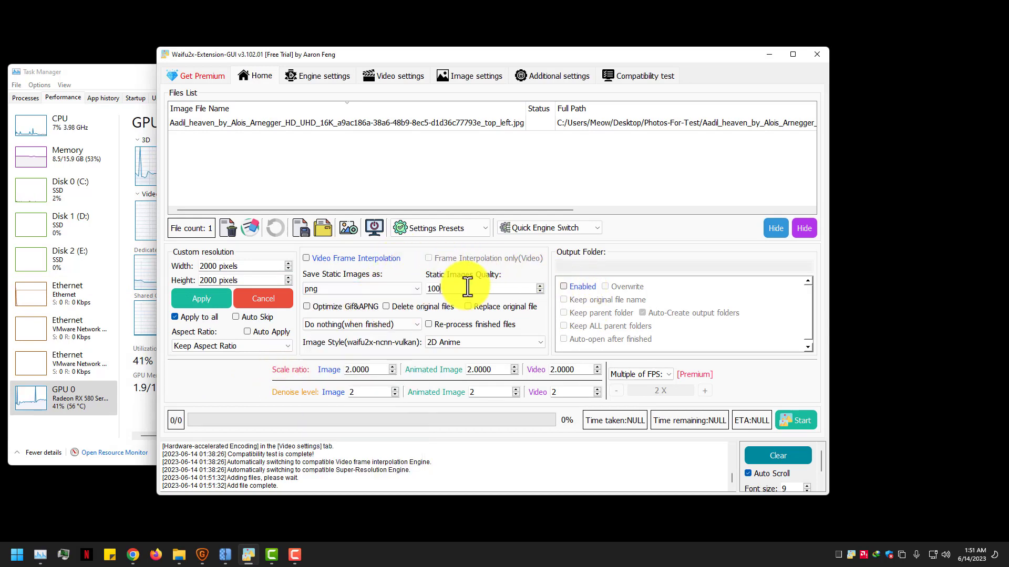
{"action": "left_click", "coordinate": [529, 288]}
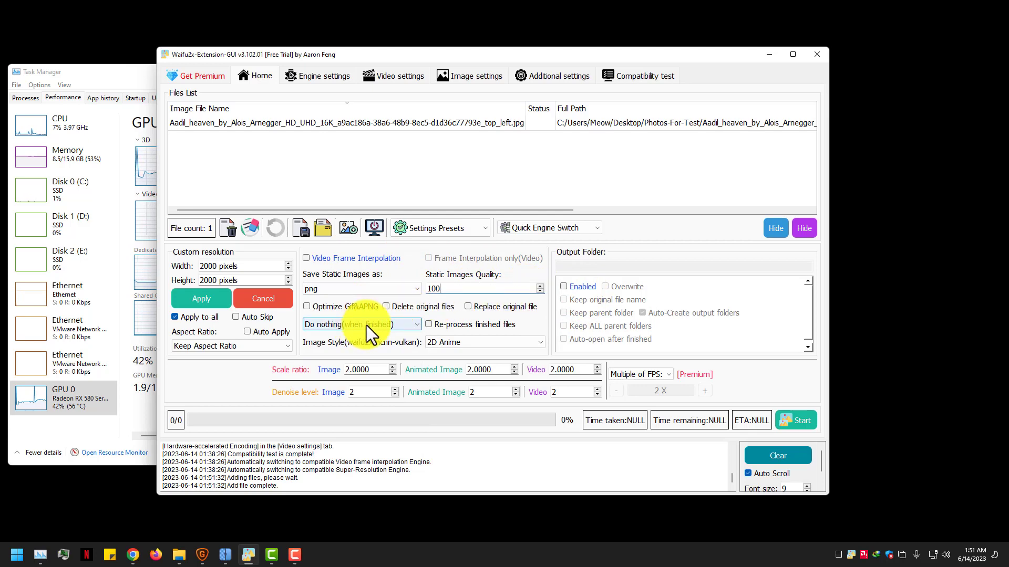
{"action": "left_click", "coordinate": [367, 326]}
{"action": "left_click", "coordinate": [366, 326]}
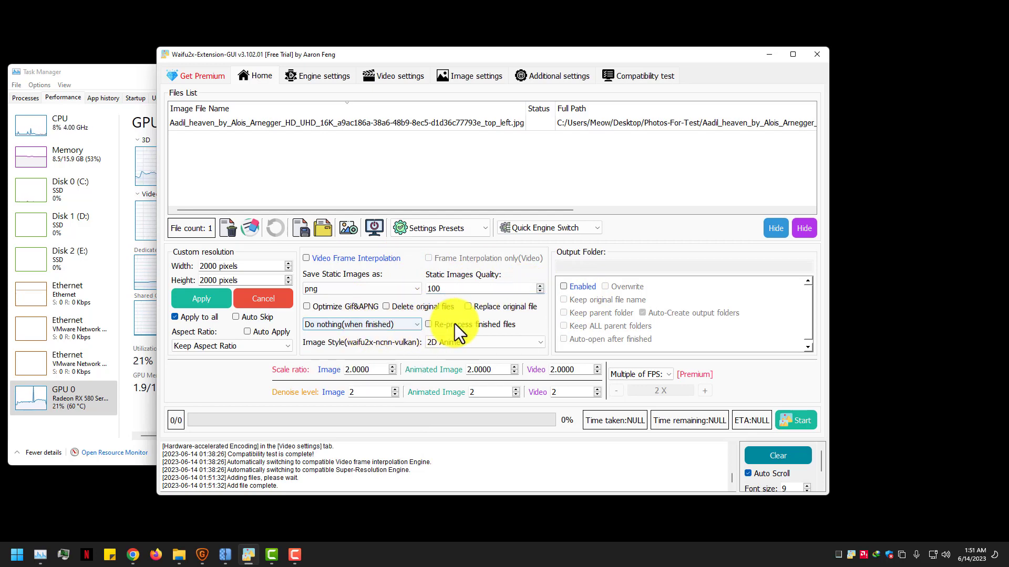
Step: Check the image style choices for waifu2x-ncnn-vulkan and the when-finished actions, keeping 2D Anime and Do nothing
{"action": "left_click", "coordinate": [462, 342]}
{"action": "left_click", "coordinate": [462, 342]}
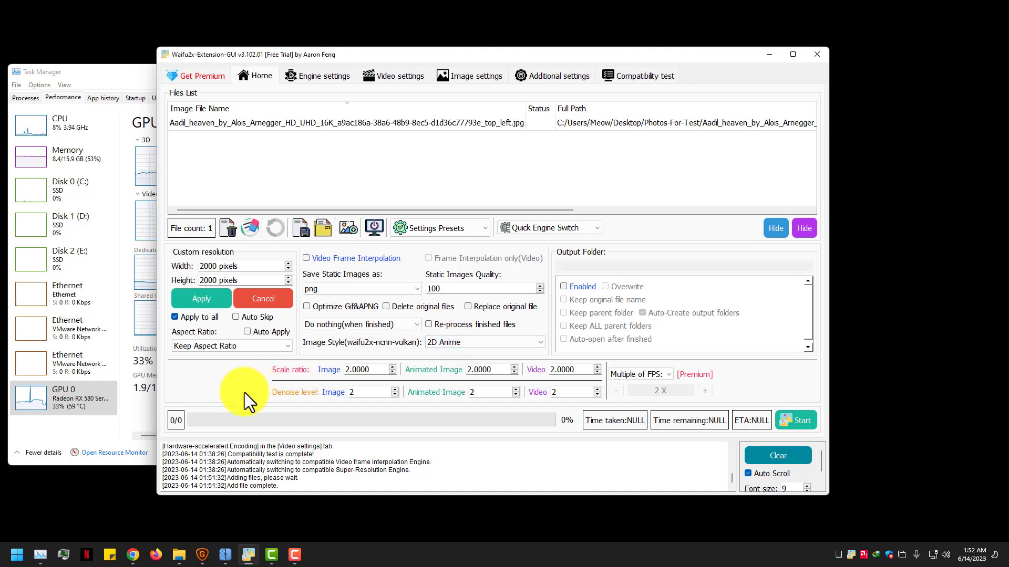
{"action": "left_click", "coordinate": [390, 326]}
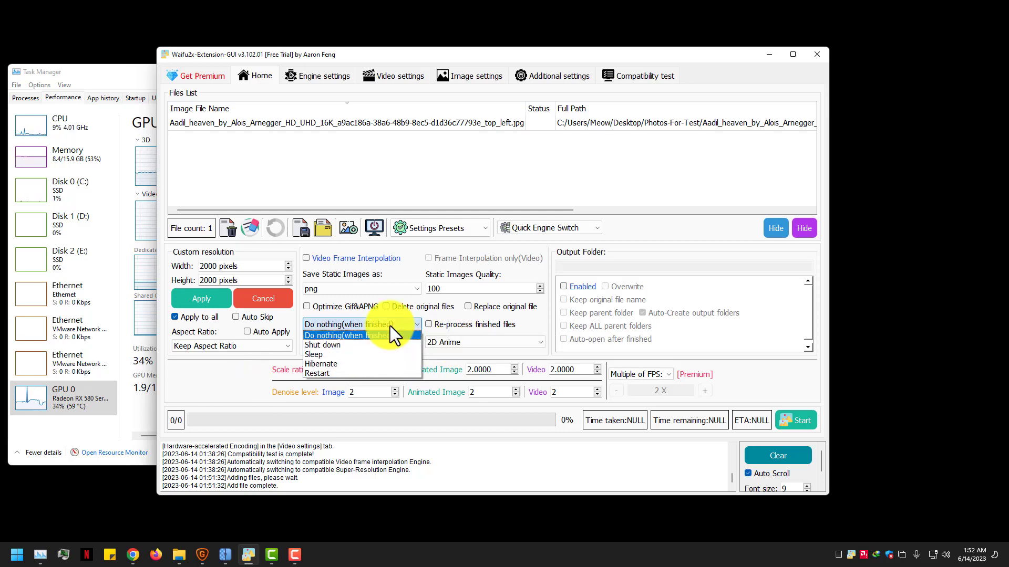
{"action": "left_click", "coordinate": [390, 326]}
Step: Review the super-resolution engines offered for images, animated images and videos, keeping waifu2x-ncnn-vulkan for all three
{"action": "left_click", "coordinate": [305, 75]}
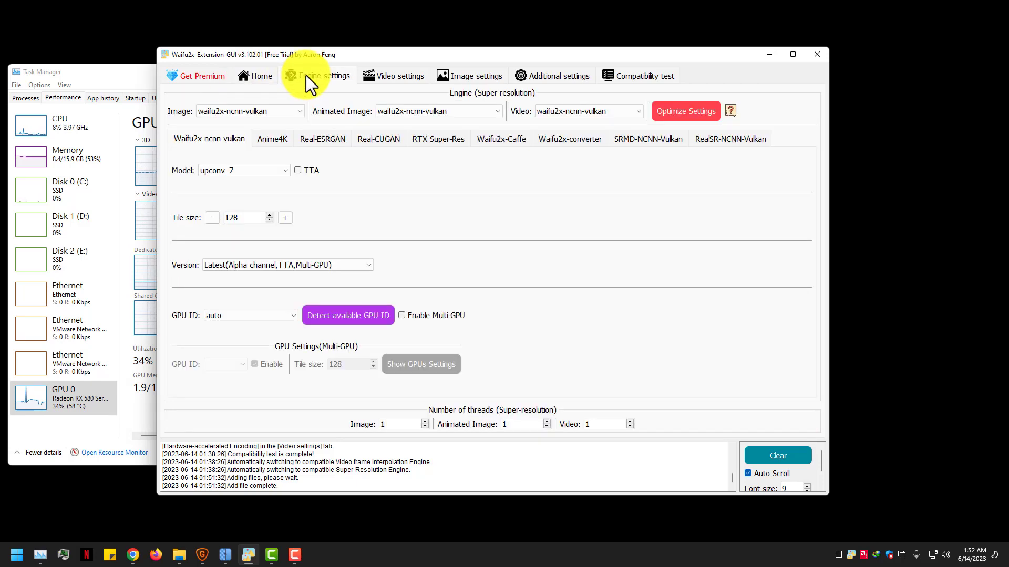
{"action": "left_click", "coordinate": [279, 110]}
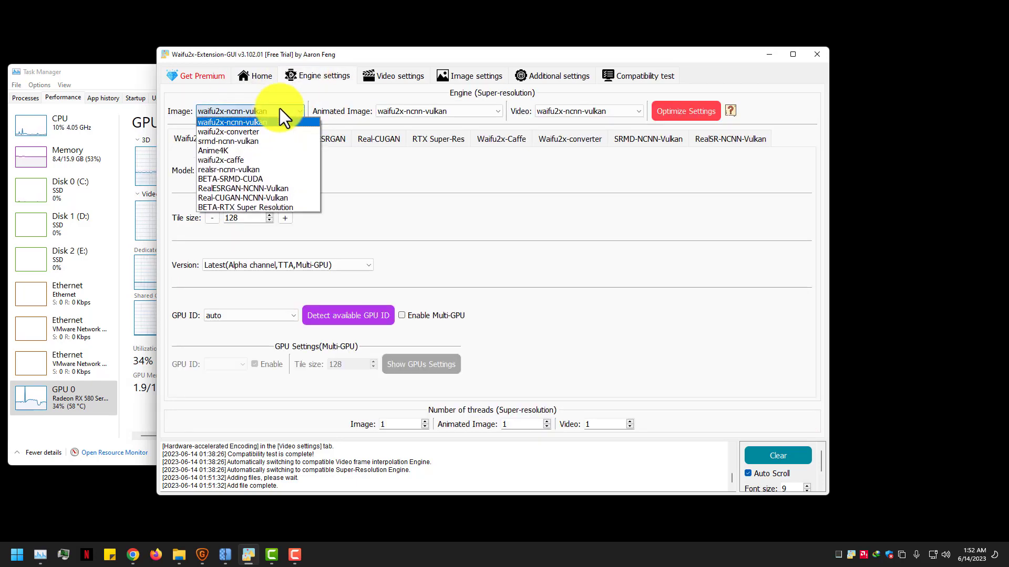
{"action": "left_click", "coordinate": [279, 121]}
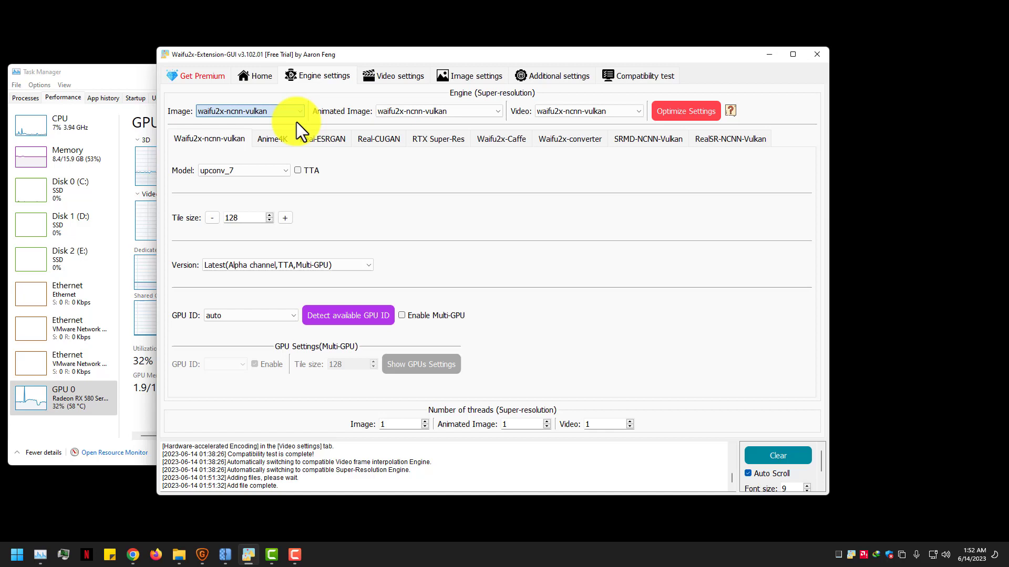
{"action": "left_click", "coordinate": [418, 114]}
{"action": "left_click", "coordinate": [422, 123]}
{"action": "left_click", "coordinate": [565, 107]}
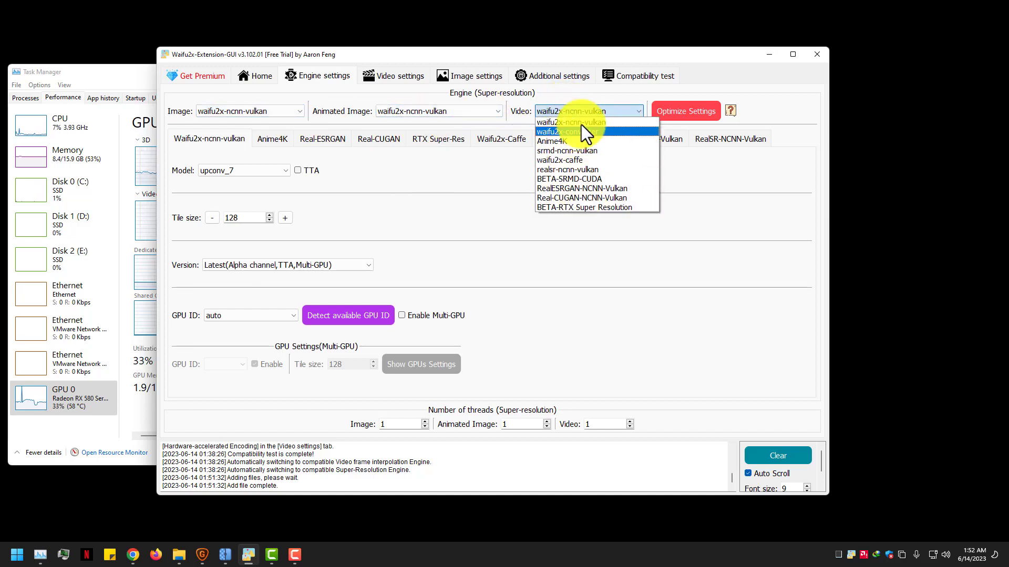
{"action": "left_click", "coordinate": [581, 123]}
Step: Start upscaling the heaven landscape with the current home settings and dismiss the summary
{"action": "left_click", "coordinate": [258, 75]}
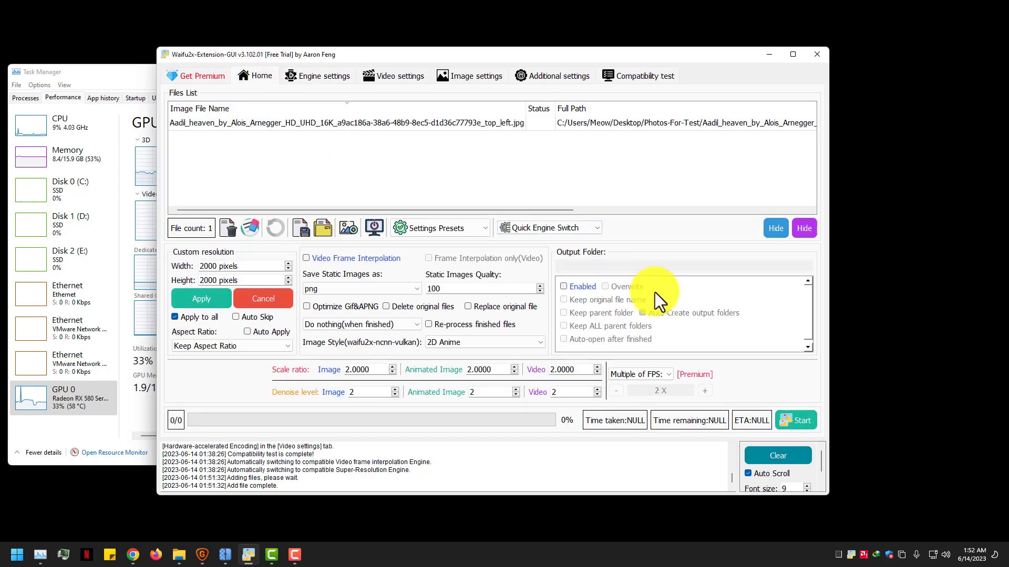
{"action": "left_click", "coordinate": [799, 426]}
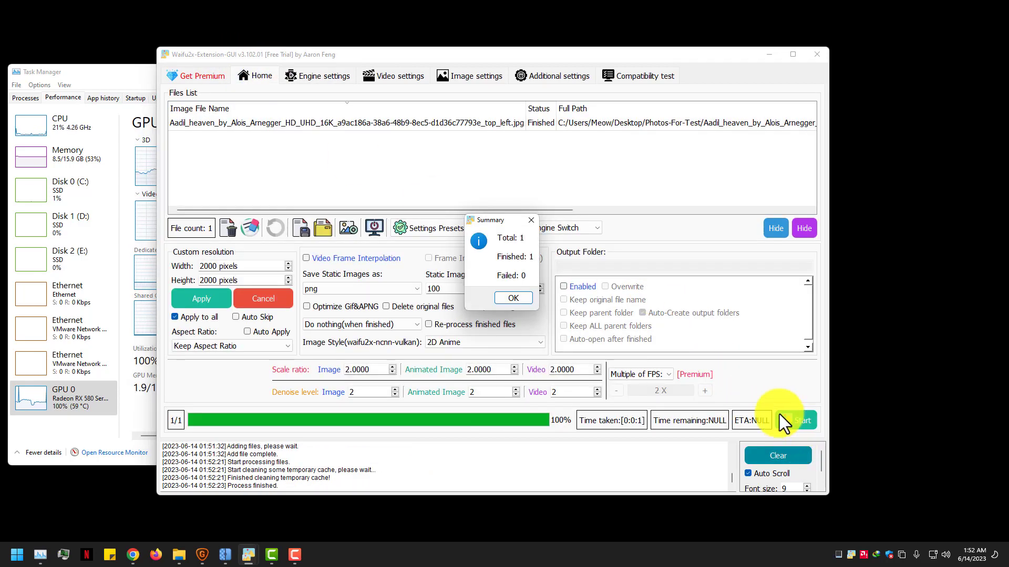
{"action": "left_click", "coordinate": [519, 301]}
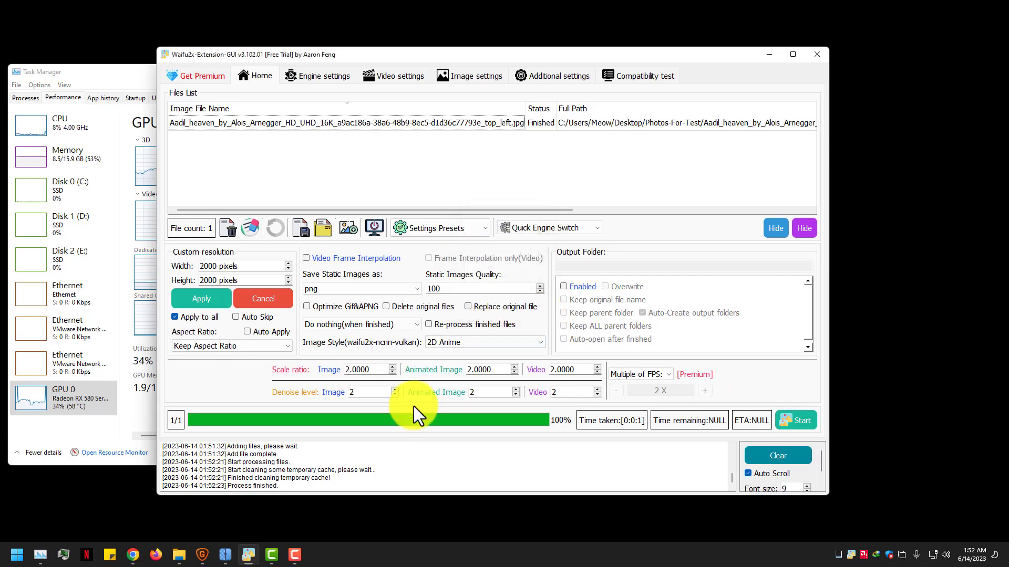
Step: Find the upscaled heaven_by_Alois_Arnegger waifu2x_2x_2n PNG in the Photos-For-Test folder and open it in the image viewer
{"action": "mouse_move", "coordinate": [181, 553]}
{"action": "left_click", "coordinate": [165, 512]}
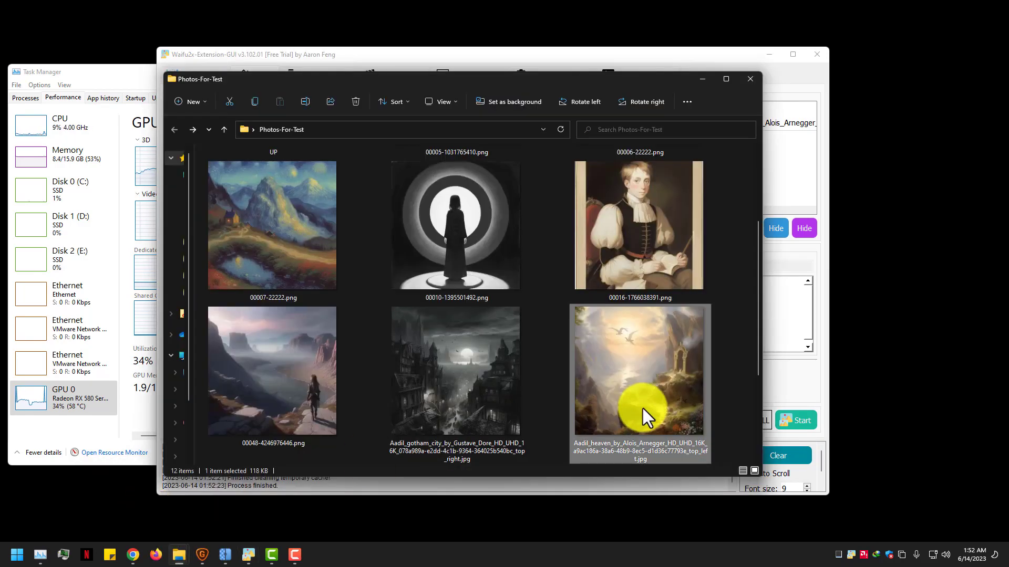
{"action": "scroll", "coordinate": [646, 415], "scroll_direction": "down", "scroll_amount": 2}
{"action": "left_click", "coordinate": [268, 408]}
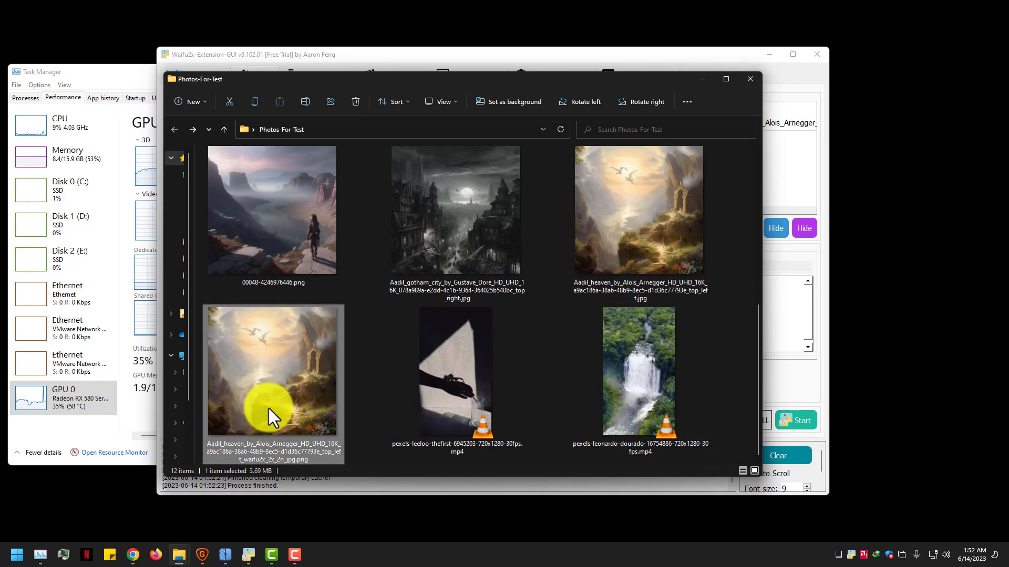
{"action": "left_click", "coordinate": [642, 242]}
{"action": "double_click", "coordinate": [297, 392]}
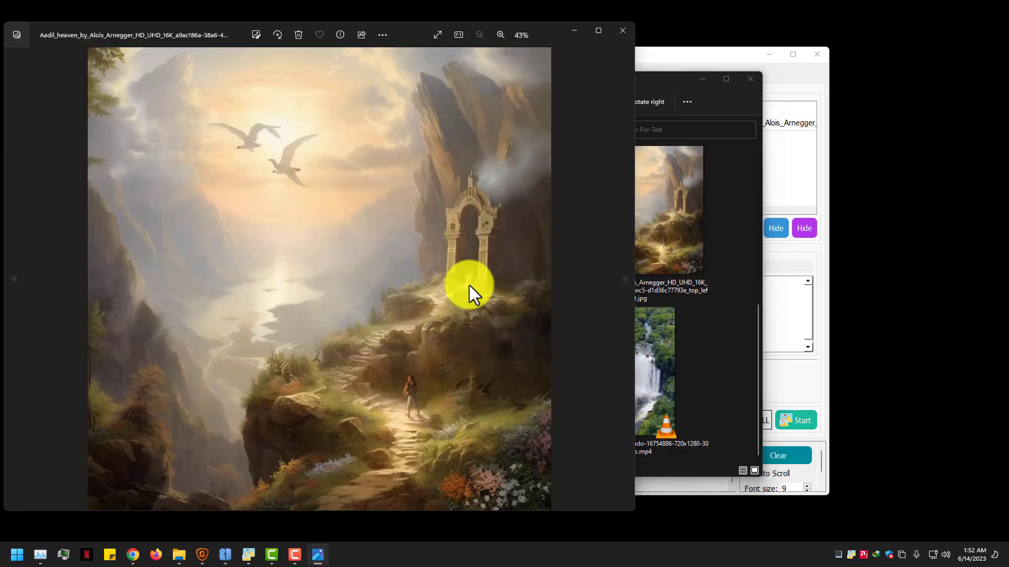
Step: Examine the fine detail of the upscaled heaven landscape around the stone path and the walking figure
{"action": "scroll", "coordinate": [463, 316], "scroll_direction": "up", "scroll_amount": 3}
{"action": "left_click_drag", "start_coordinate": [457, 347], "coordinate": [558, 275]}
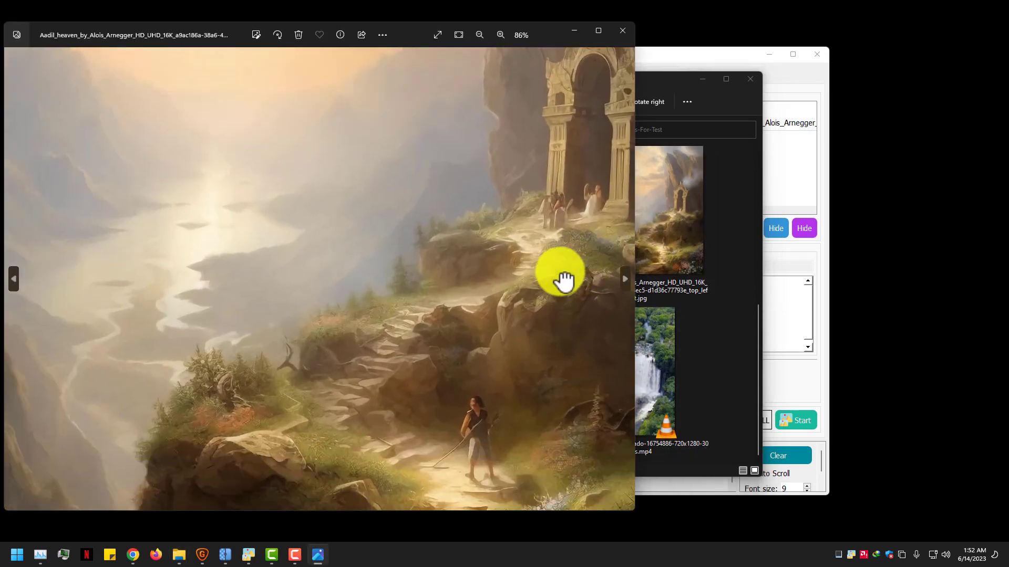
{"action": "left_click_drag", "start_coordinate": [428, 209], "coordinate": [473, 308]}
{"action": "scroll", "coordinate": [399, 304], "scroll_direction": "down", "scroll_amount": 3}
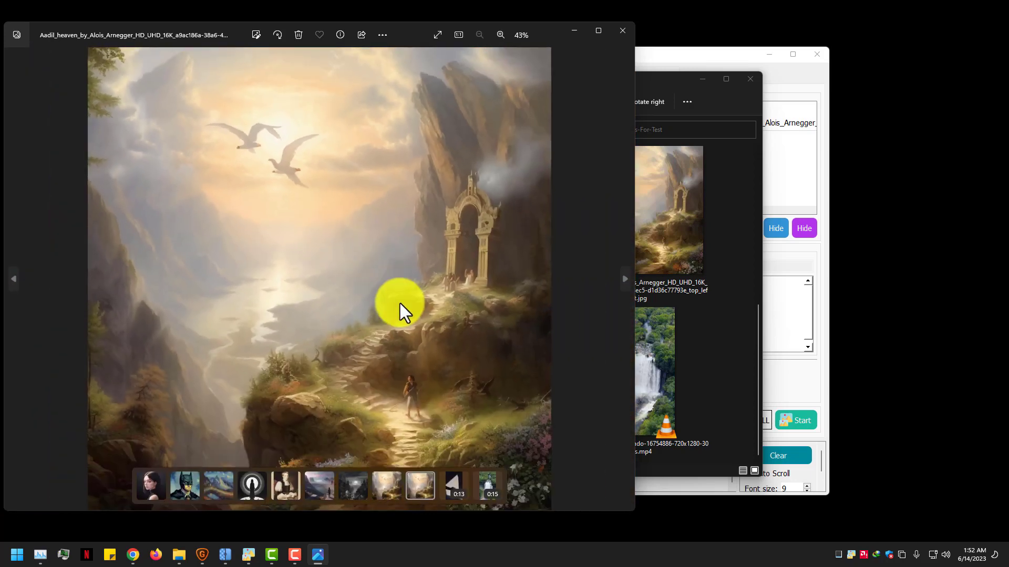
{"action": "scroll", "coordinate": [403, 303], "scroll_direction": "up", "scroll_amount": 1}
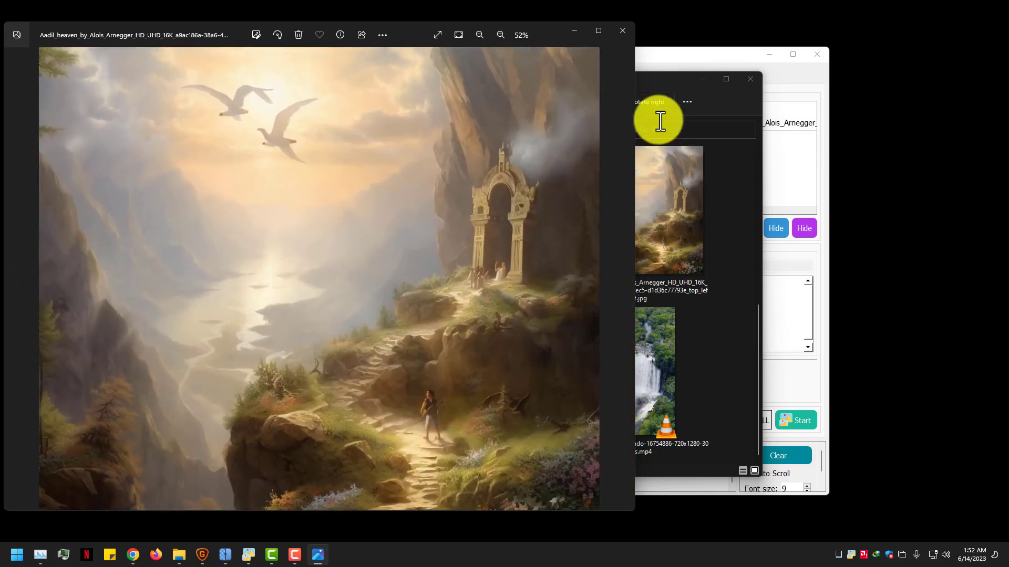
{"action": "left_click", "coordinate": [645, 90]}
{"action": "left_click", "coordinate": [390, 35]}
{"action": "scroll", "coordinate": [402, 120], "scroll_direction": "up", "scroll_amount": 6}
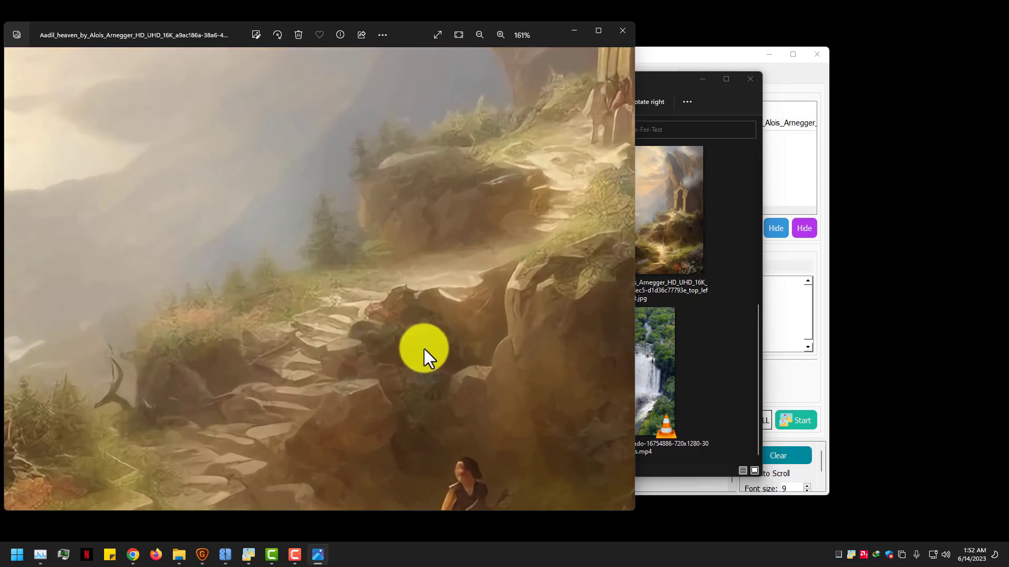
{"action": "left_click_drag", "start_coordinate": [424, 349], "coordinate": [342, 158]}
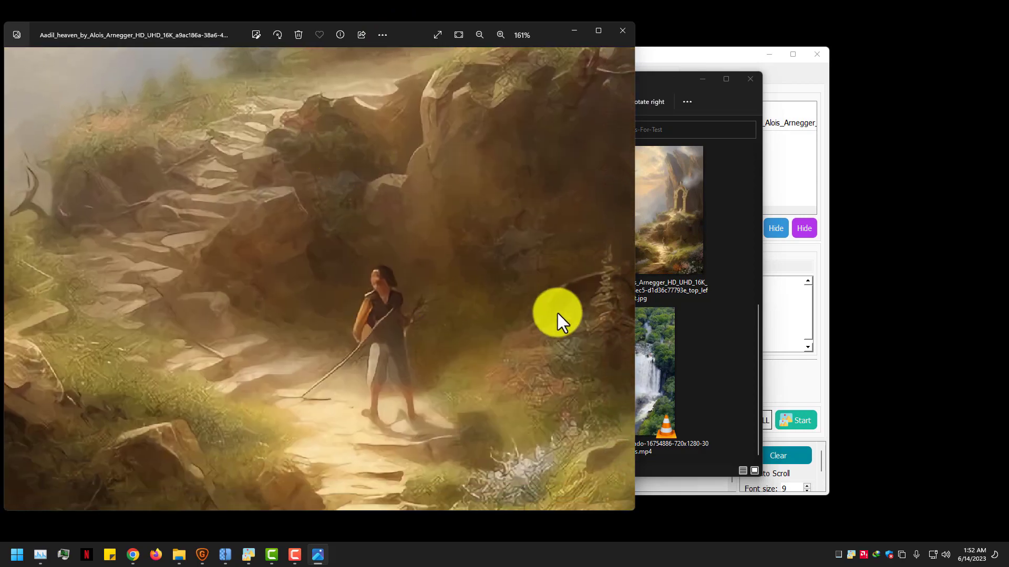
Step: Open the original heaven_by_Alois_Arnegger JPG at high magnification and place its window beside the upscaled image
{"action": "double_click", "coordinate": [653, 266]}
{"action": "scroll", "coordinate": [430, 418], "scroll_direction": "up", "scroll_amount": 7}
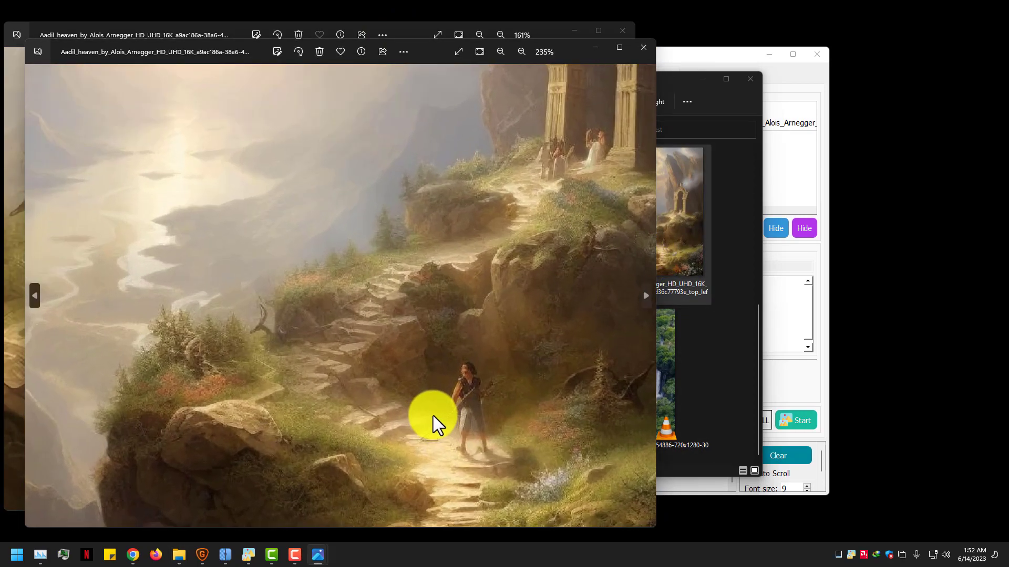
{"action": "left_click_drag", "start_coordinate": [421, 50], "coordinate": [722, 45]}
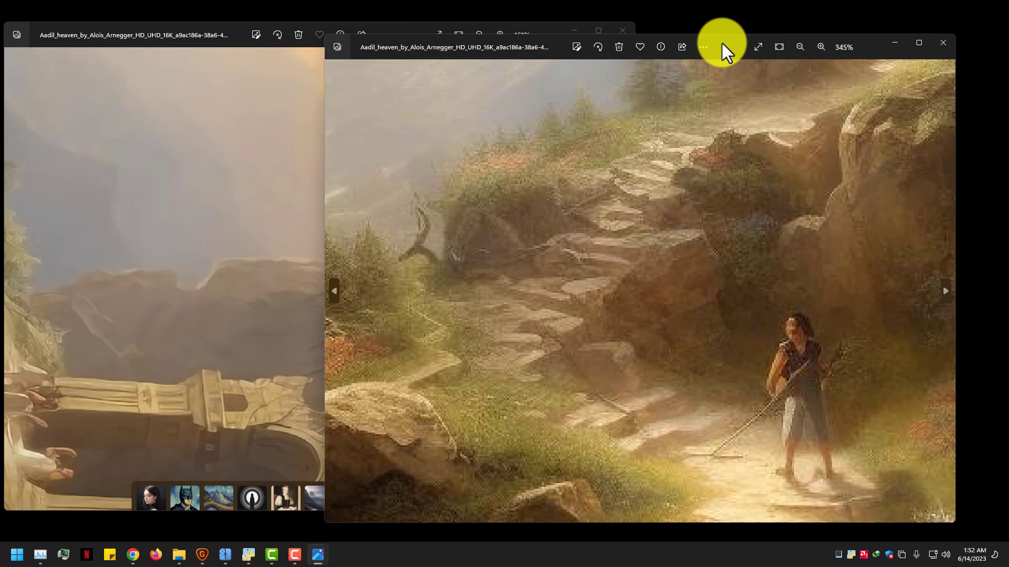
Step: Show the whole upscaled heaven landscape and rotate it back upright
{"action": "left_click", "coordinate": [289, 266]}
{"action": "scroll", "coordinate": [331, 270], "scroll_direction": "down", "scroll_amount": 6}
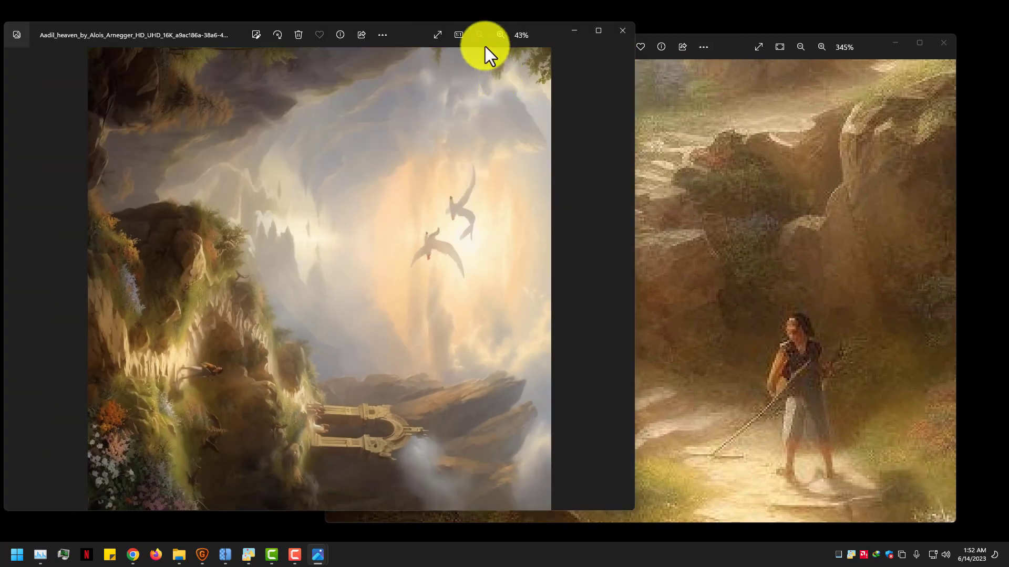
{"action": "left_click", "coordinate": [278, 35]}
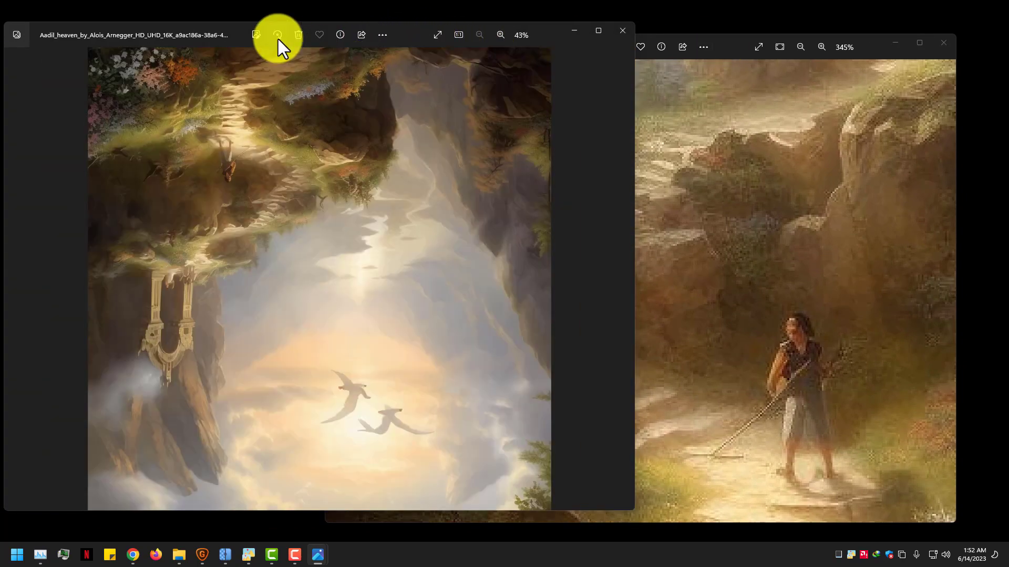
{"action": "left_click", "coordinate": [278, 35]}
{"action": "left_click", "coordinate": [277, 36]}
Step: Compare the two flying birds in the upscaled and original heaven landscapes side by side
{"action": "scroll", "coordinate": [276, 152], "scroll_direction": "up", "scroll_amount": 5}
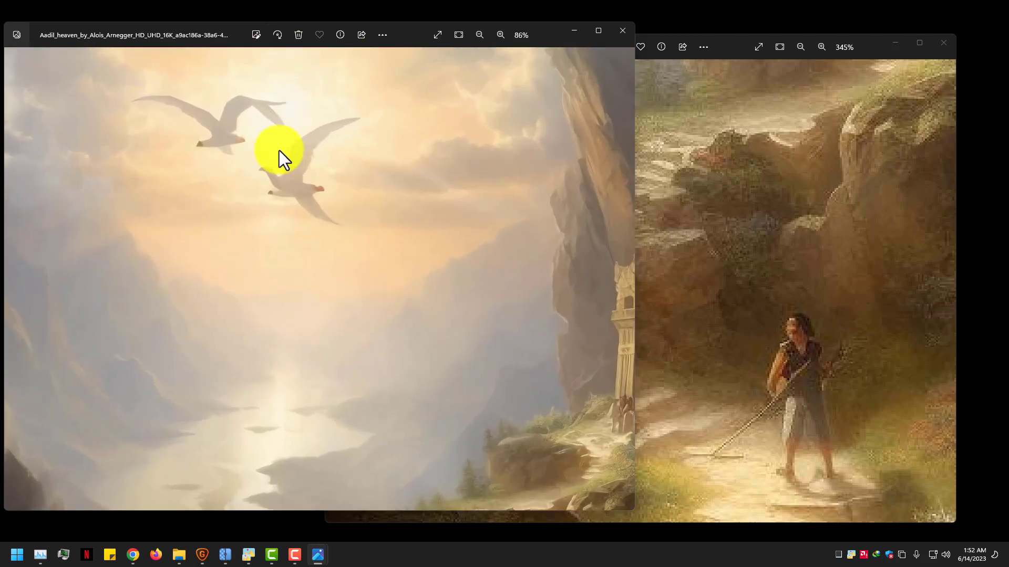
{"action": "left_click", "coordinate": [758, 221]}
{"action": "scroll", "coordinate": [667, 184], "scroll_direction": "down", "scroll_amount": 5}
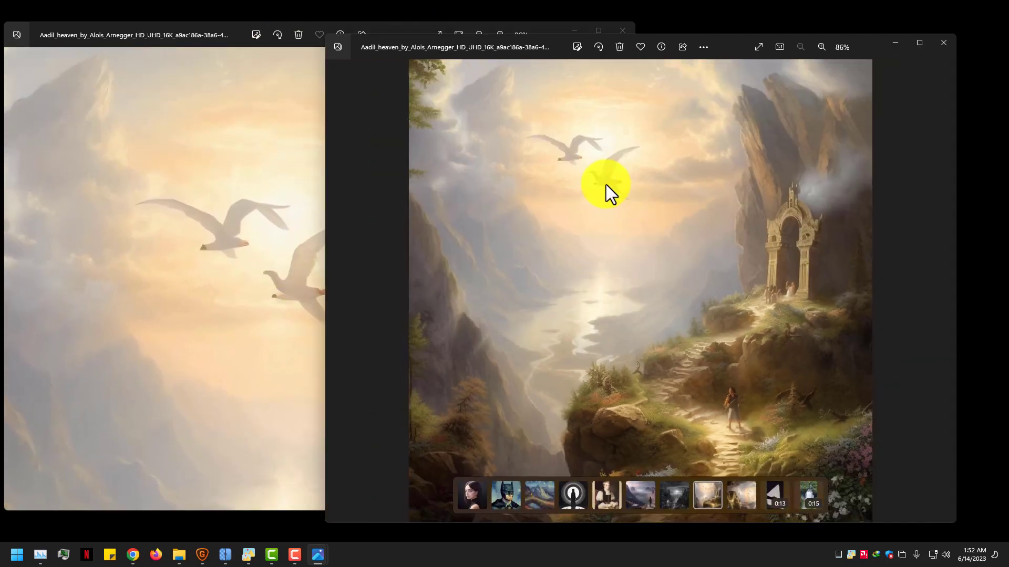
{"action": "scroll", "coordinate": [605, 189], "scroll_direction": "up", "scroll_amount": 4}
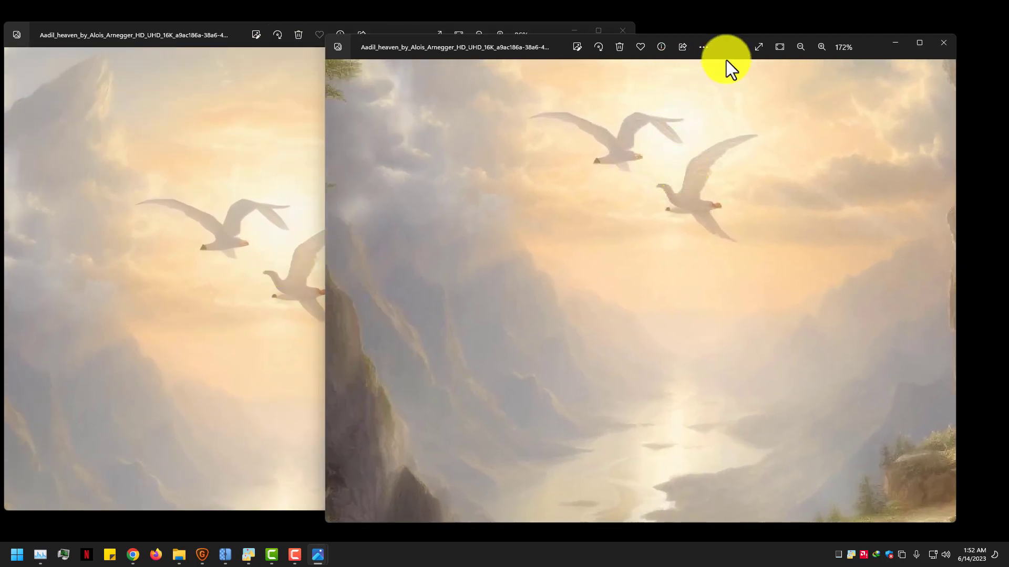
{"action": "left_click_drag", "start_coordinate": [735, 49], "coordinate": [765, 41]}
{"action": "left_click", "coordinate": [238, 30]}
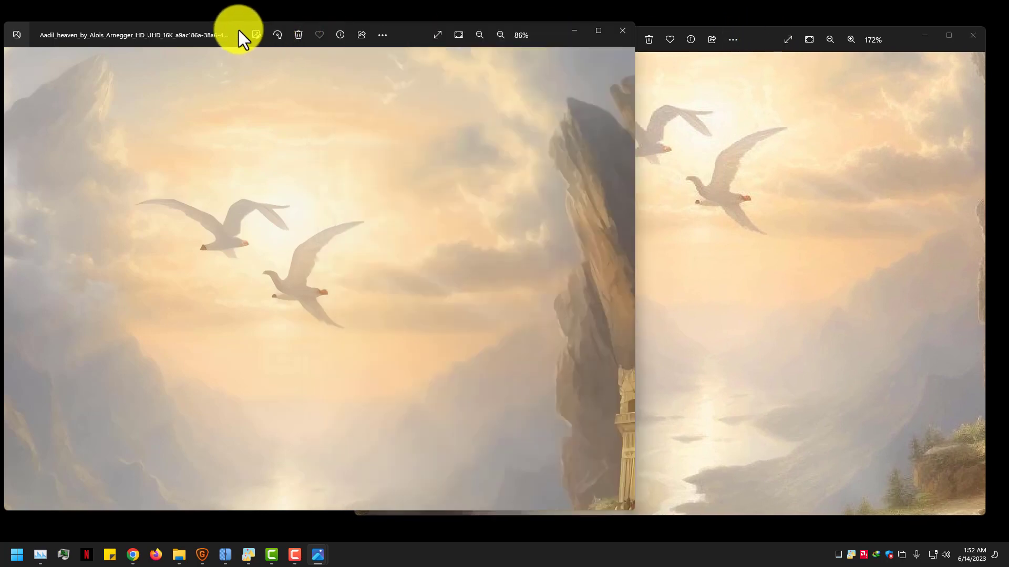
{"action": "left_click_drag", "start_coordinate": [396, 30], "coordinate": [365, 30]}
{"action": "left_click", "coordinate": [716, 184]}
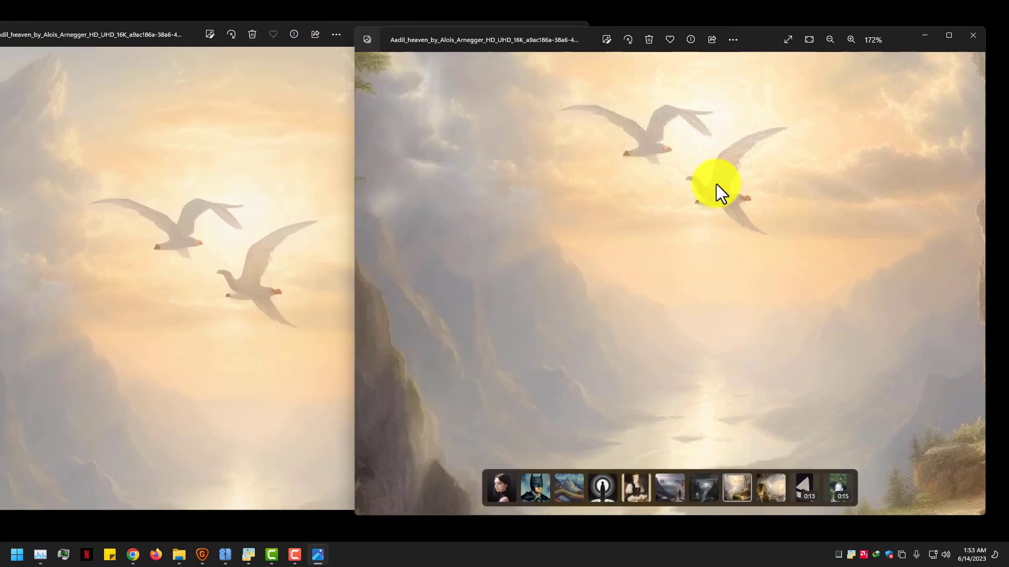
{"action": "left_click_drag", "start_coordinate": [716, 184], "coordinate": [707, 228]}
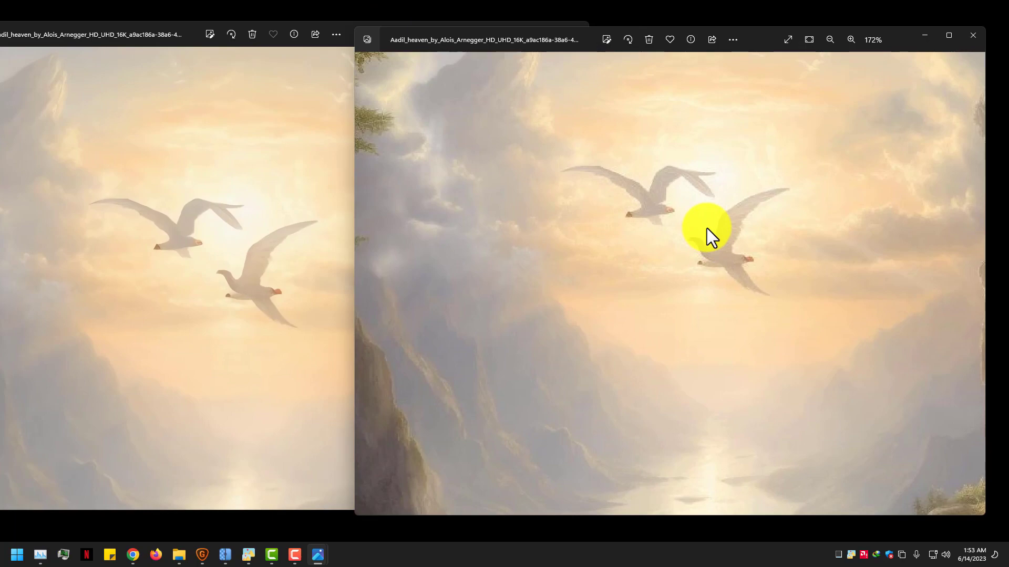
Step: Close both heaven landscape image windows and dismiss the Photos-For-Test folder window
{"action": "left_click", "coordinate": [973, 35]}
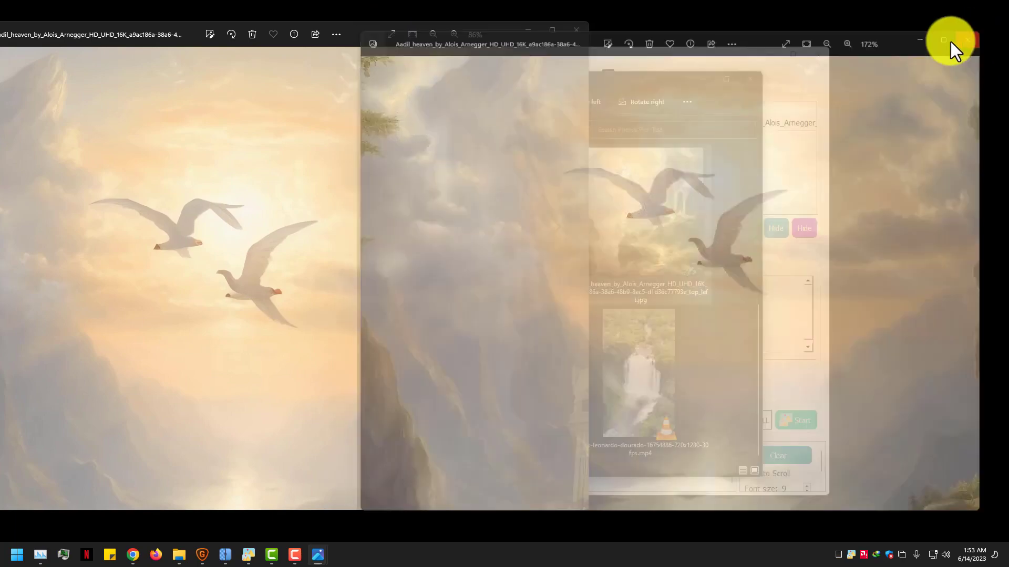
{"action": "left_click", "coordinate": [576, 31]}
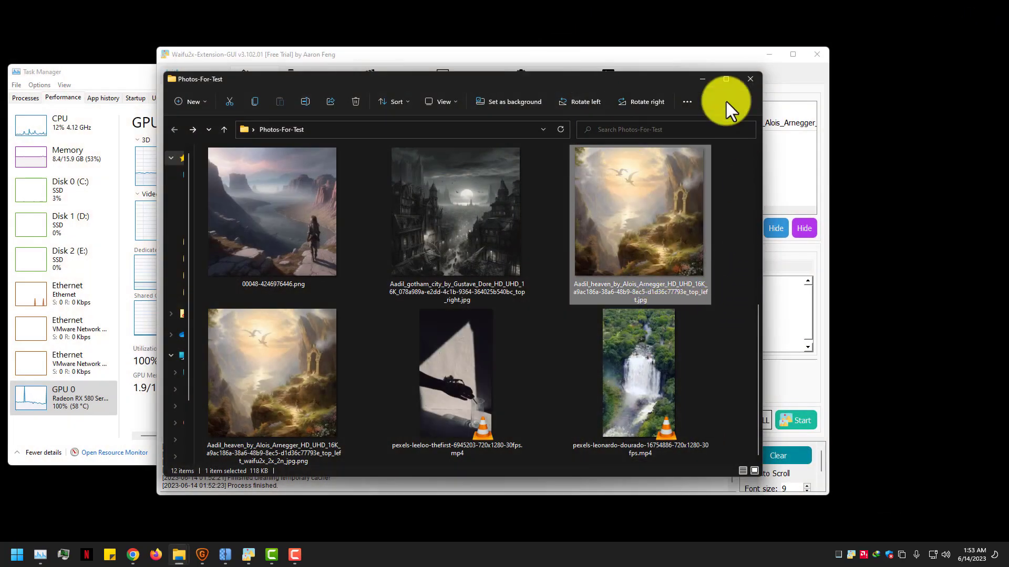
{"action": "left_click", "coordinate": [750, 79]}
Step: Close the Waifu2x-Extension-GUI-v3.102.01-Win64 folder window and bring up the Photos-For-Test folder
{"action": "mouse_move", "coordinate": [216, 562]}
{"action": "mouse_move", "coordinate": [180, 547]}
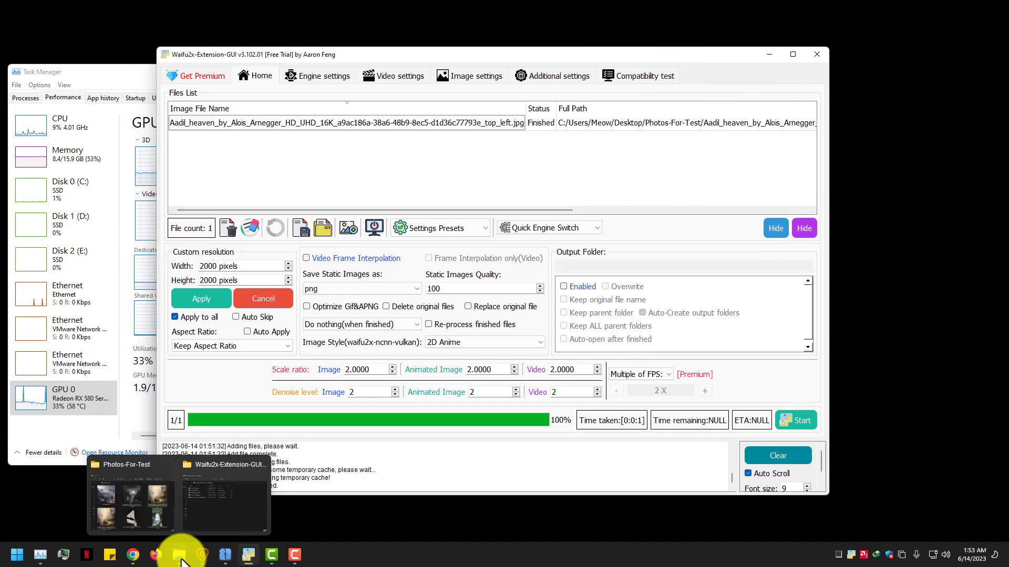
{"action": "left_click", "coordinate": [232, 487]}
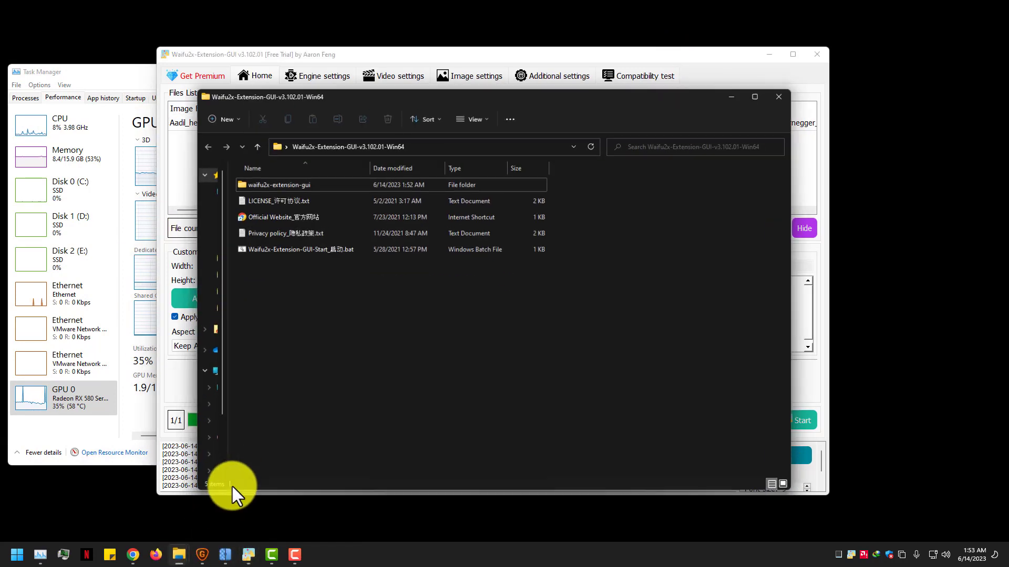
{"action": "left_click", "coordinate": [784, 93]}
{"action": "mouse_move", "coordinate": [187, 550]}
{"action": "left_click", "coordinate": [171, 491]}
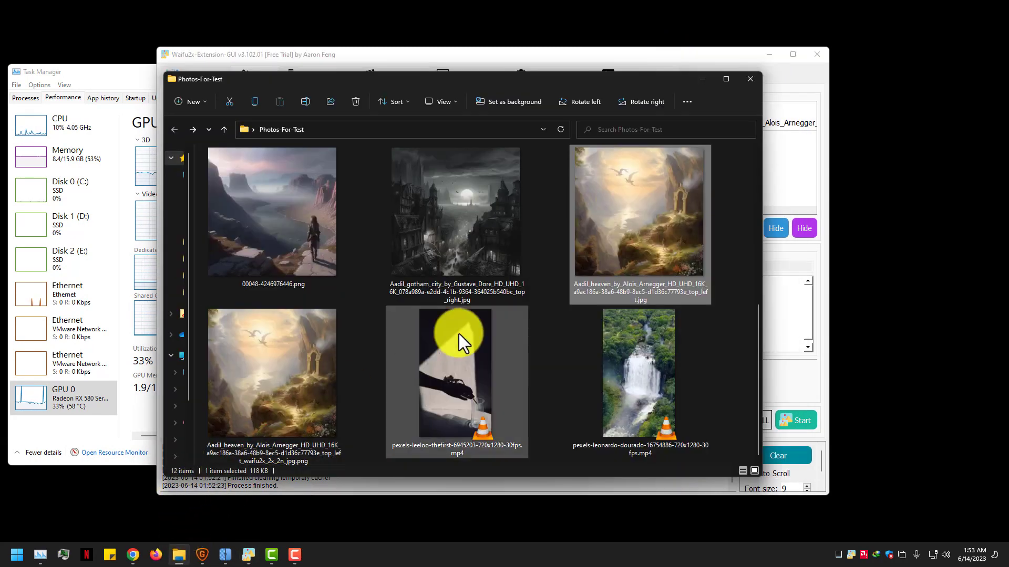
Step: Remove the processed heaven_by_Alois_Arnegger JPG from the Waifu2x-Extension-GUI files list
{"action": "left_click", "coordinate": [531, 58]}
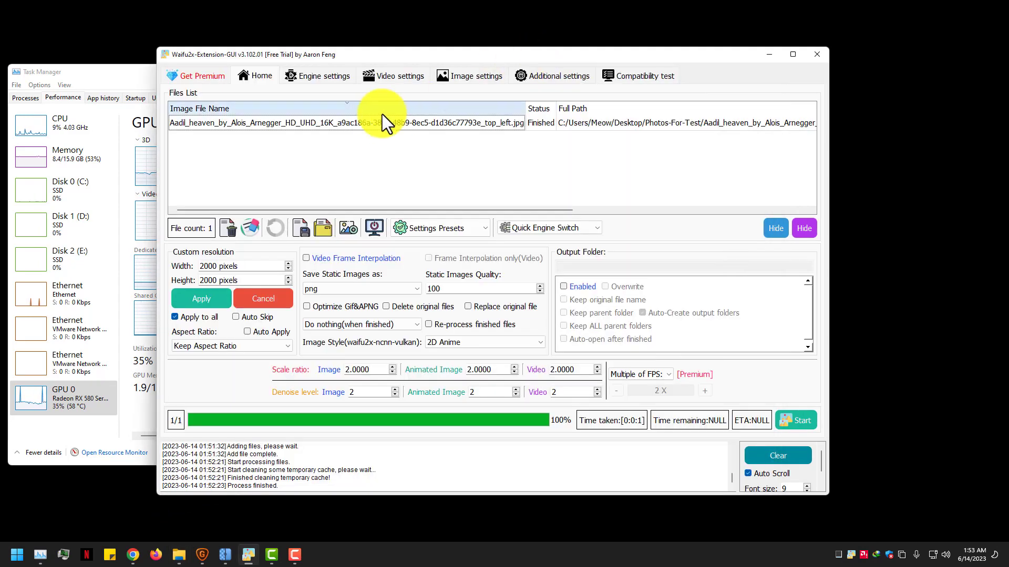
{"action": "left_click", "coordinate": [379, 122]}
{"action": "key", "text": "Delete"}
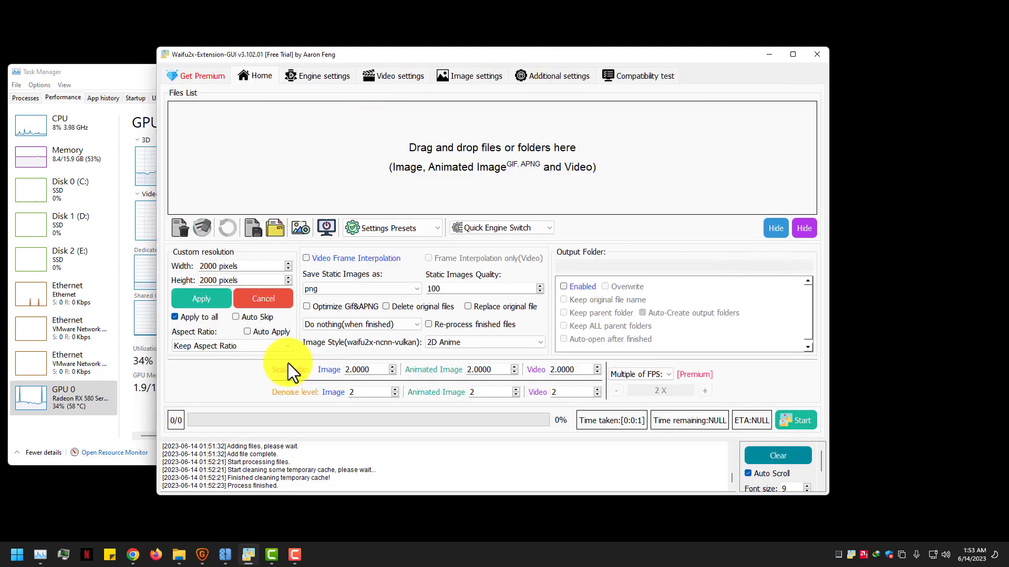
Step: Add the original gotham_city JPG from the Photos-For-Test folder to the Waifu2x-Extension-GUI files list
{"action": "left_click", "coordinate": [178, 553]}
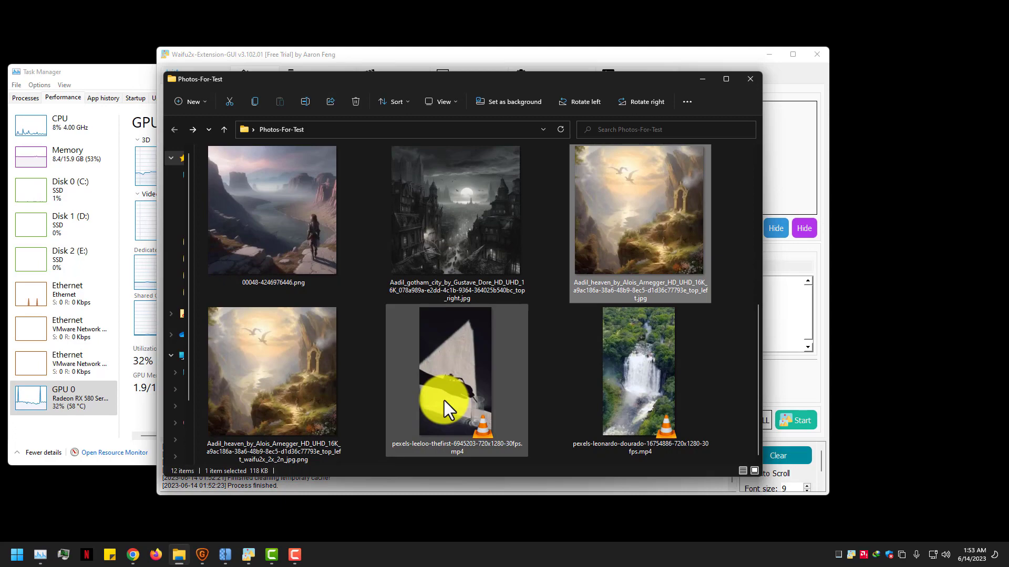
{"action": "scroll", "coordinate": [444, 400], "scroll_direction": "up", "scroll_amount": 5}
{"action": "scroll", "coordinate": [476, 415], "scroll_direction": "down", "scroll_amount": 5}
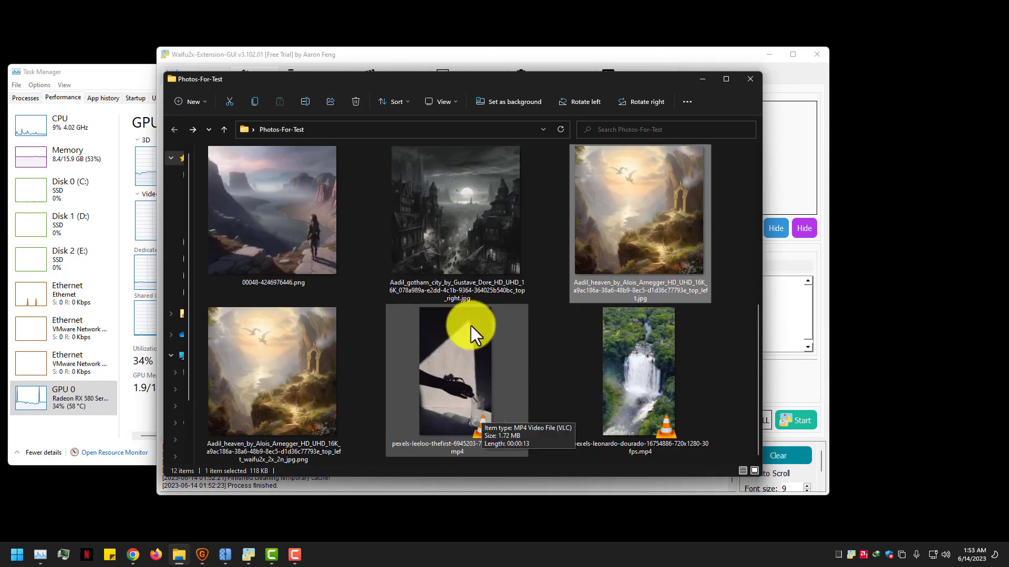
{"action": "left_click", "coordinate": [462, 221]}
{"action": "left_click_drag", "start_coordinate": [450, 87], "coordinate": [778, 90]}
{"action": "left_click_drag", "start_coordinate": [761, 214], "coordinate": [351, 134]}
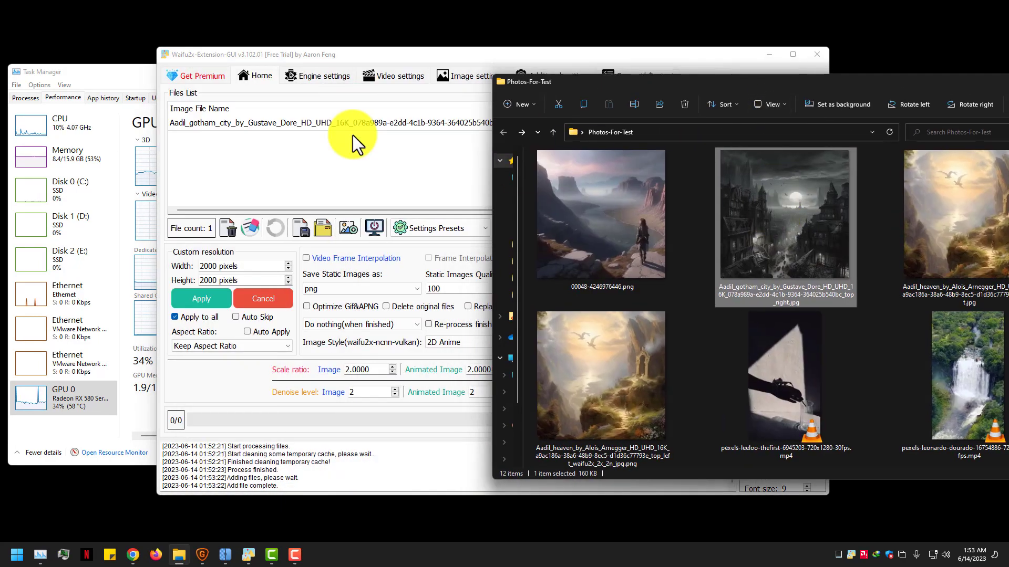
{"action": "left_click_drag", "start_coordinate": [711, 89], "coordinate": [385, 80]}
{"action": "left_click", "coordinate": [396, 47]}
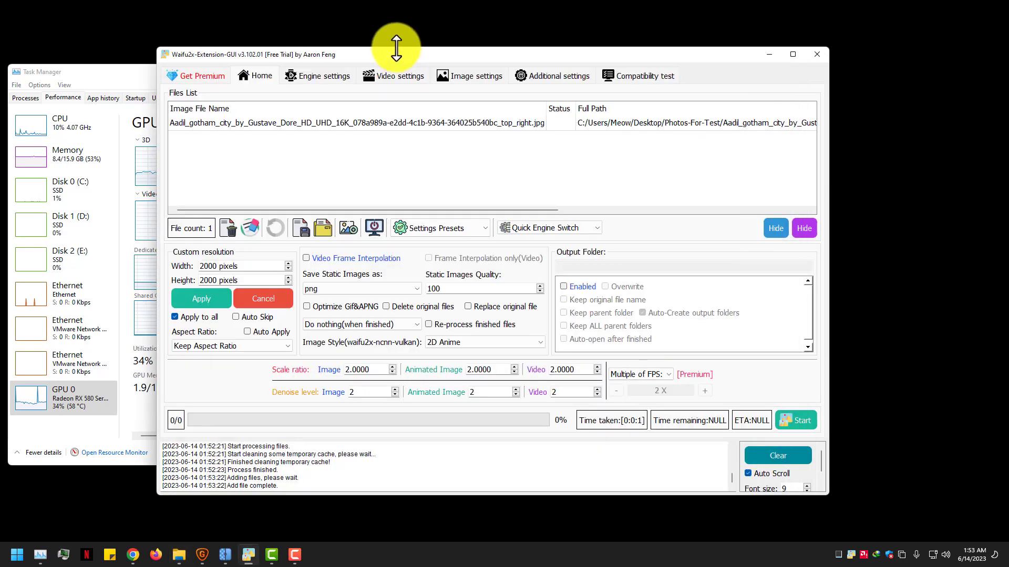
Step: Examine the available image super-resolution engines and the model choices of the Waifu2x-ncnn-vulkan engine
{"action": "left_click", "coordinate": [348, 73]}
{"action": "left_click", "coordinate": [290, 112]}
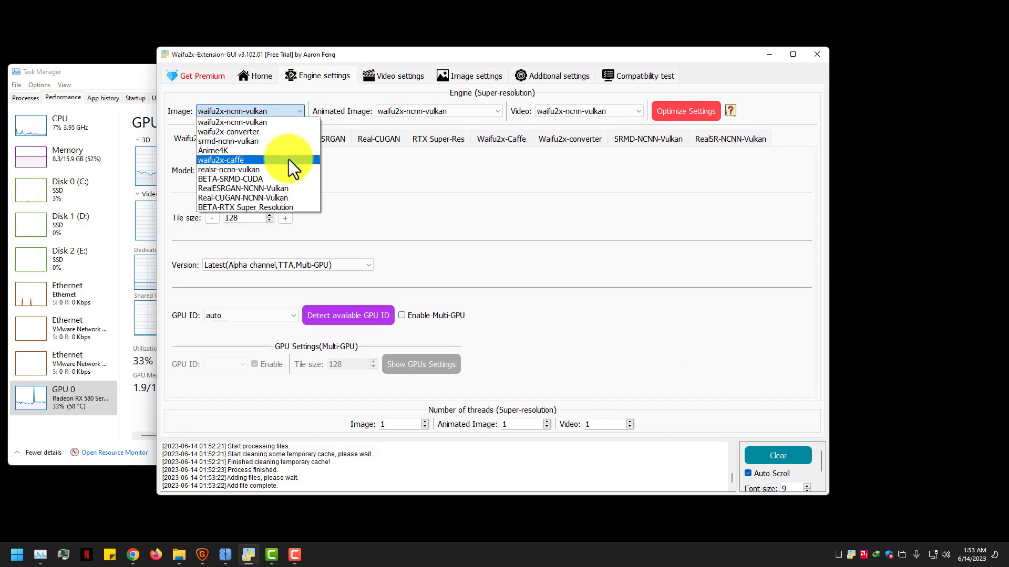
{"action": "left_click", "coordinate": [348, 167]}
{"action": "left_click", "coordinate": [282, 139]}
{"action": "left_click", "coordinate": [225, 139]}
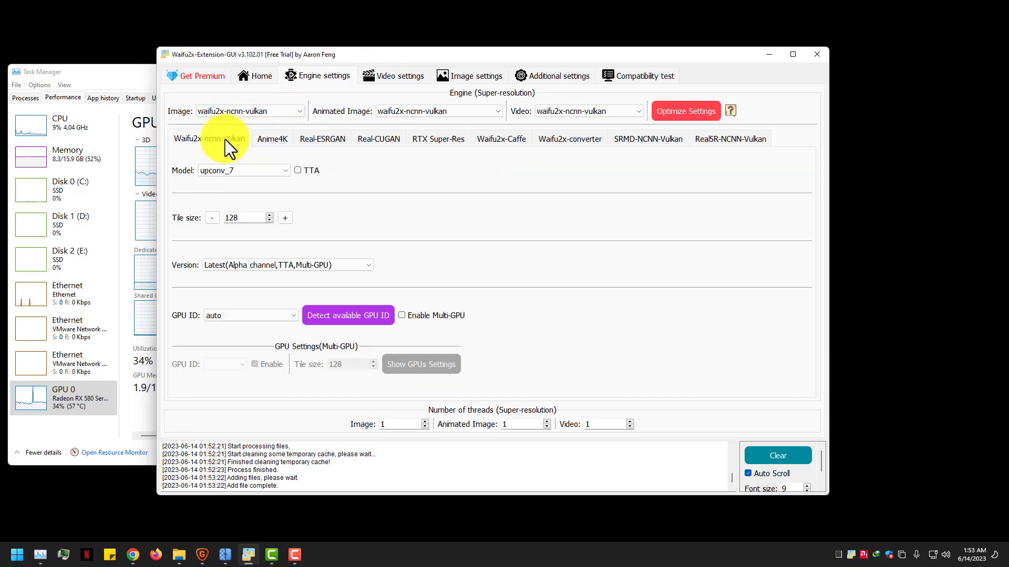
{"action": "left_click", "coordinate": [248, 173]}
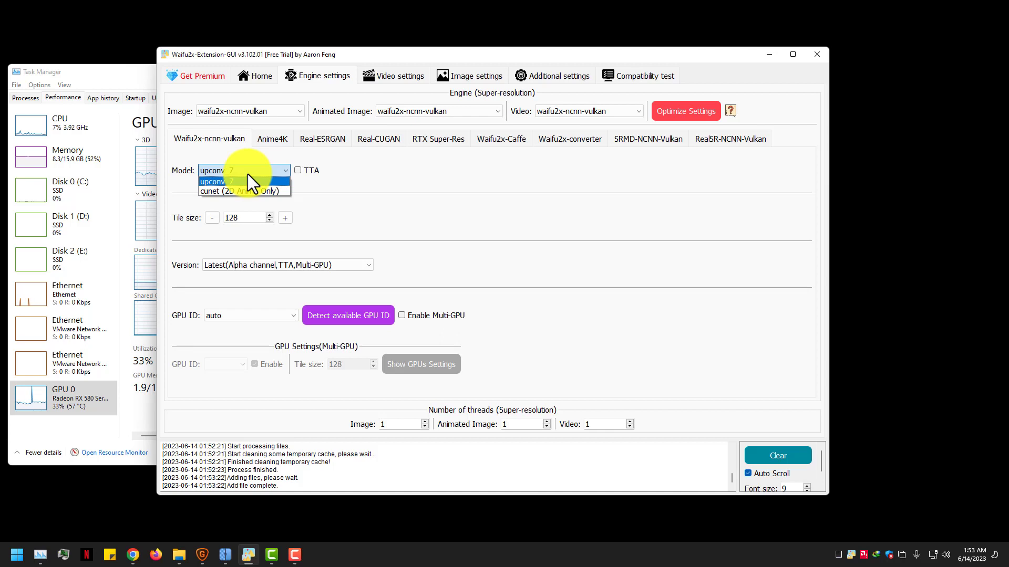
{"action": "left_click", "coordinate": [247, 174]}
Step: Compare the speed and image quality ratings of the super-resolution engines in the compatibility test results
{"action": "left_click", "coordinate": [266, 108]}
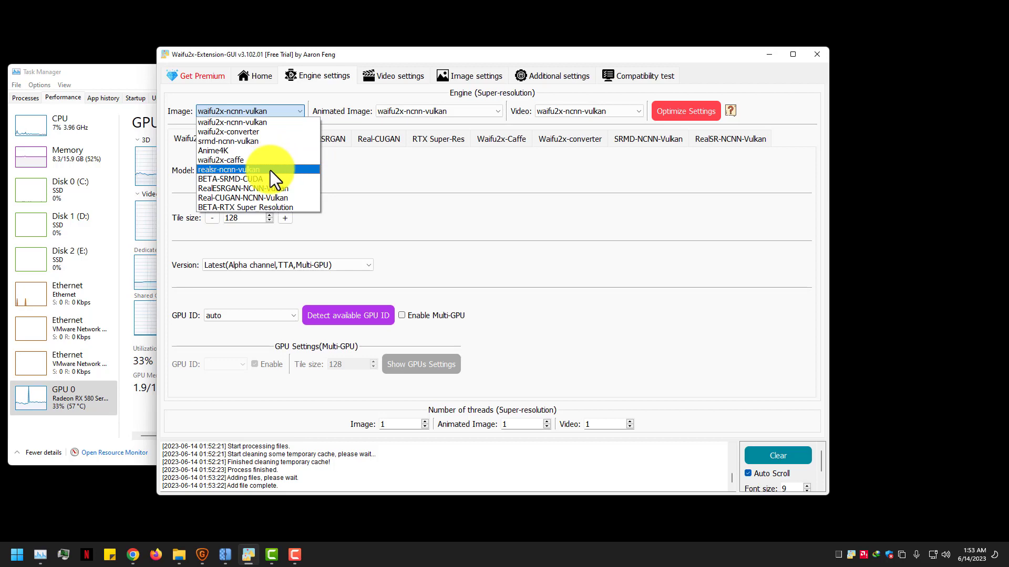
{"action": "left_click", "coordinate": [644, 76]}
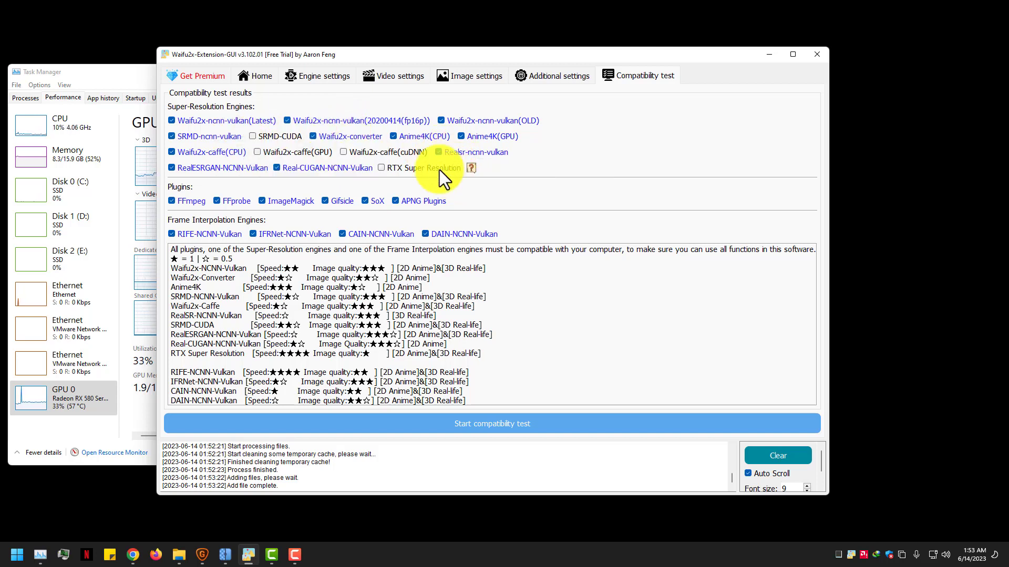
{"action": "left_click", "coordinate": [314, 75]}
{"action": "left_click", "coordinate": [604, 76]}
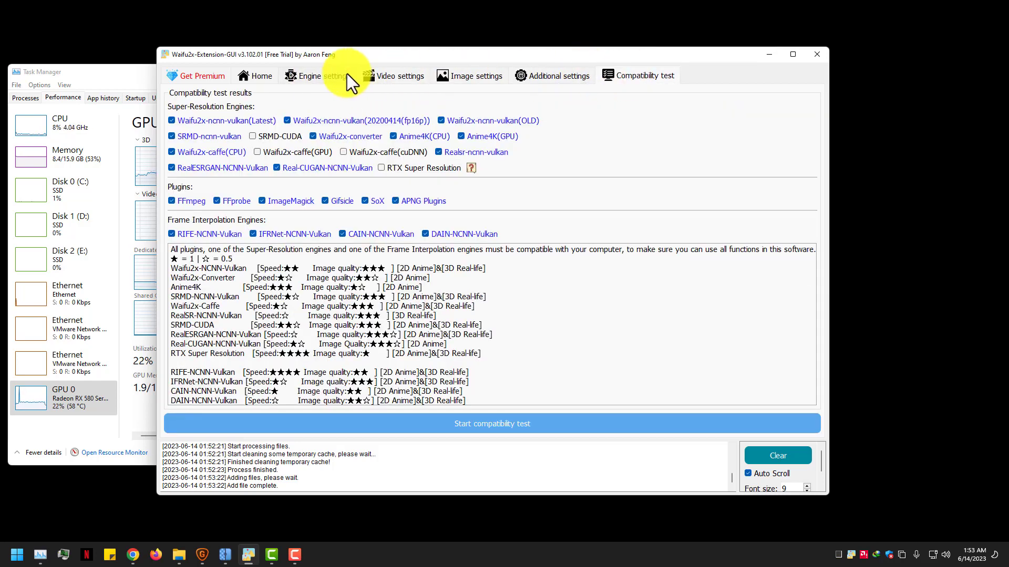
Step: Set the super-resolution engine to Anime4K for images, animated images and video, and check the GPU ID choices
{"action": "left_click", "coordinate": [314, 74]}
{"action": "left_click", "coordinate": [274, 110]}
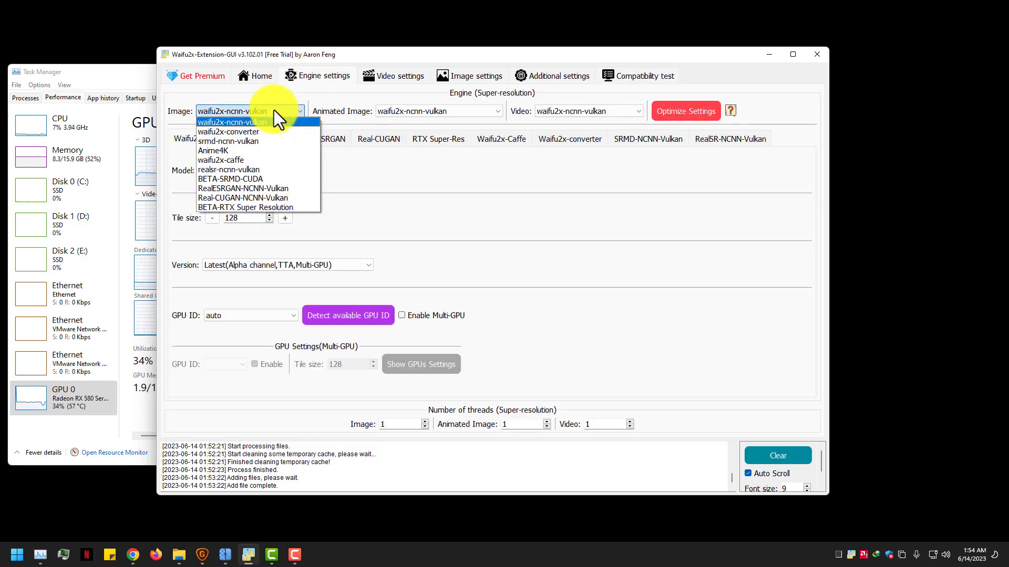
{"action": "left_click", "coordinate": [274, 150]}
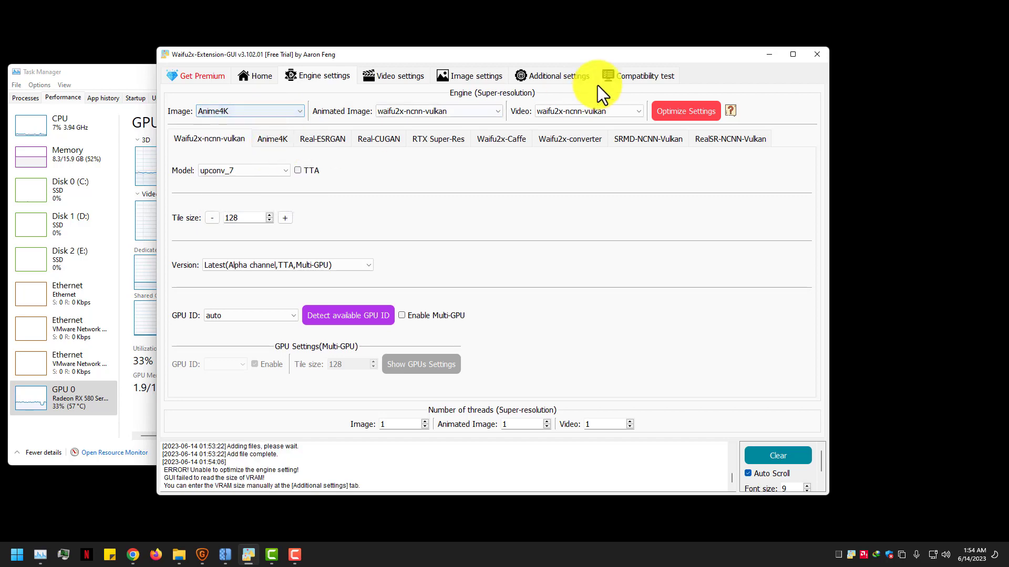
{"action": "left_click", "coordinate": [621, 76]}
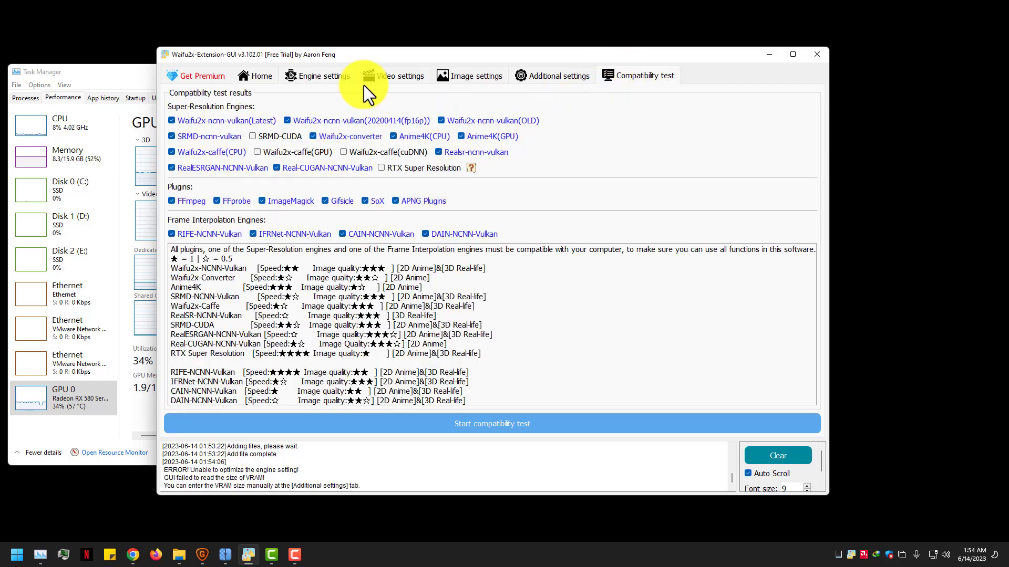
{"action": "left_click", "coordinate": [336, 77]}
{"action": "left_click", "coordinate": [427, 111]}
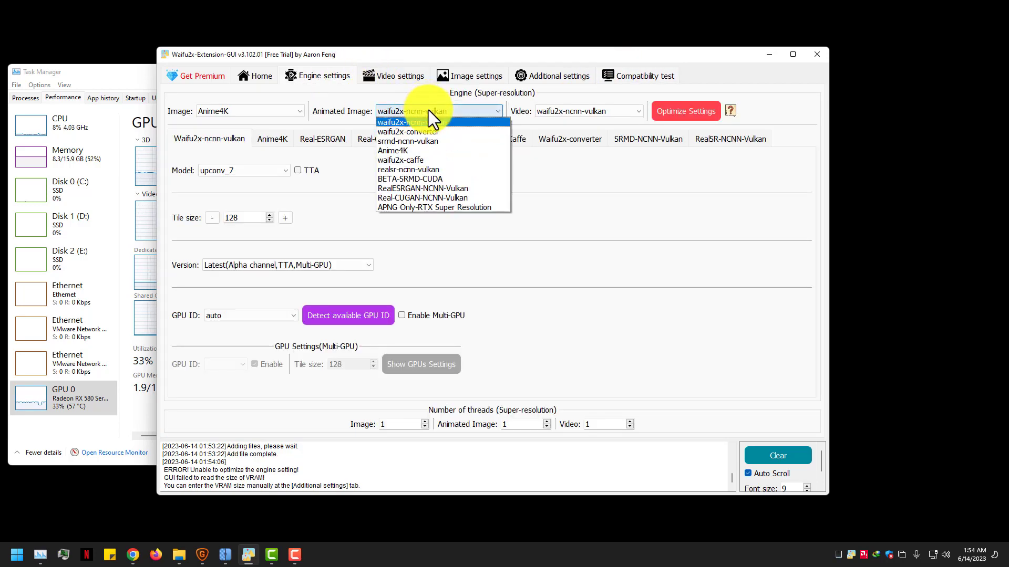
{"action": "left_click", "coordinate": [433, 150]}
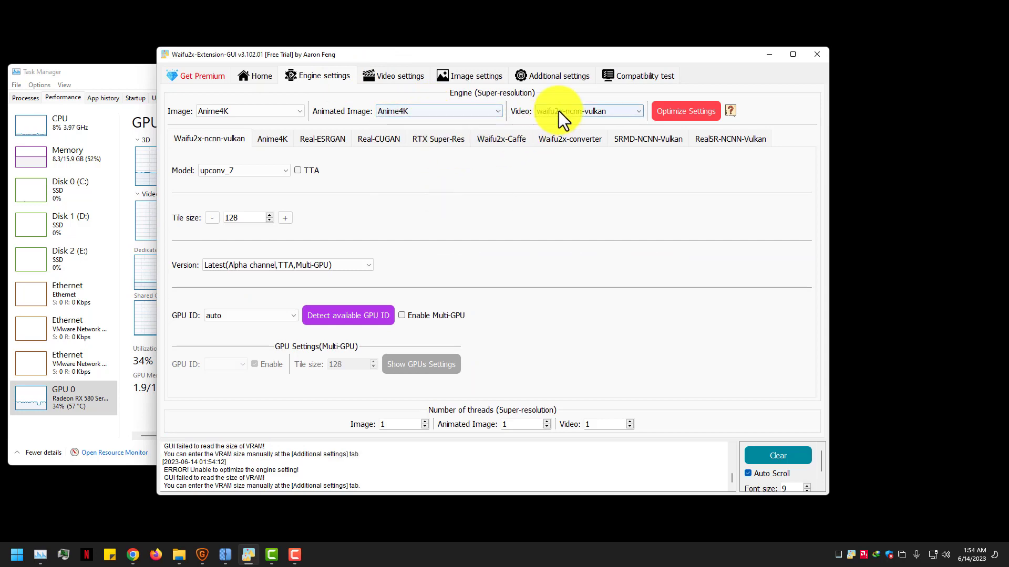
{"action": "left_click", "coordinate": [560, 112]}
{"action": "left_click", "coordinate": [587, 141]}
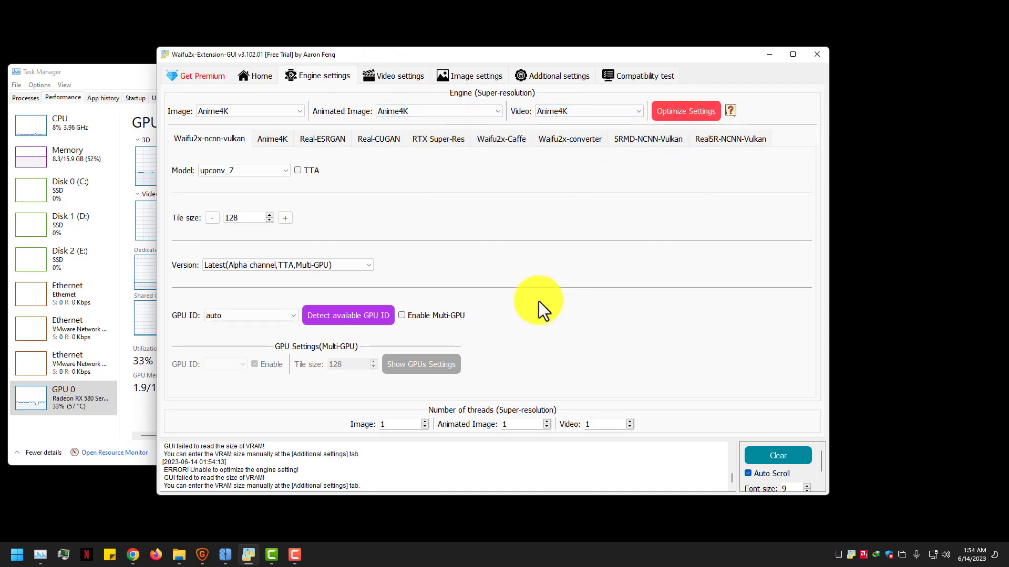
{"action": "left_click", "coordinate": [276, 313]}
{"action": "left_click", "coordinate": [276, 313]}
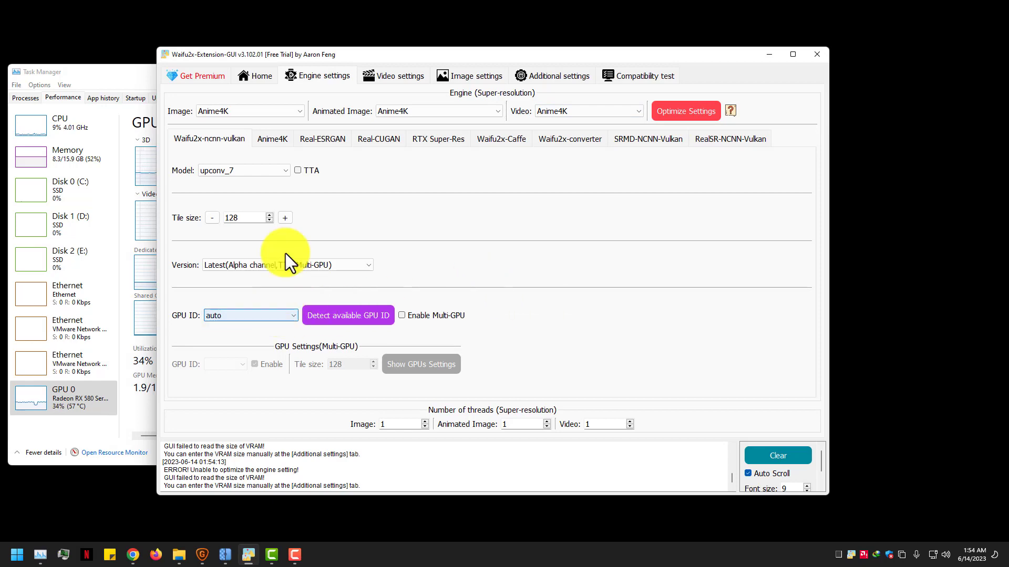
Step: Process the gotham_city image in the files list and dismiss the premium offer and the summary
{"action": "left_click", "coordinate": [256, 77]}
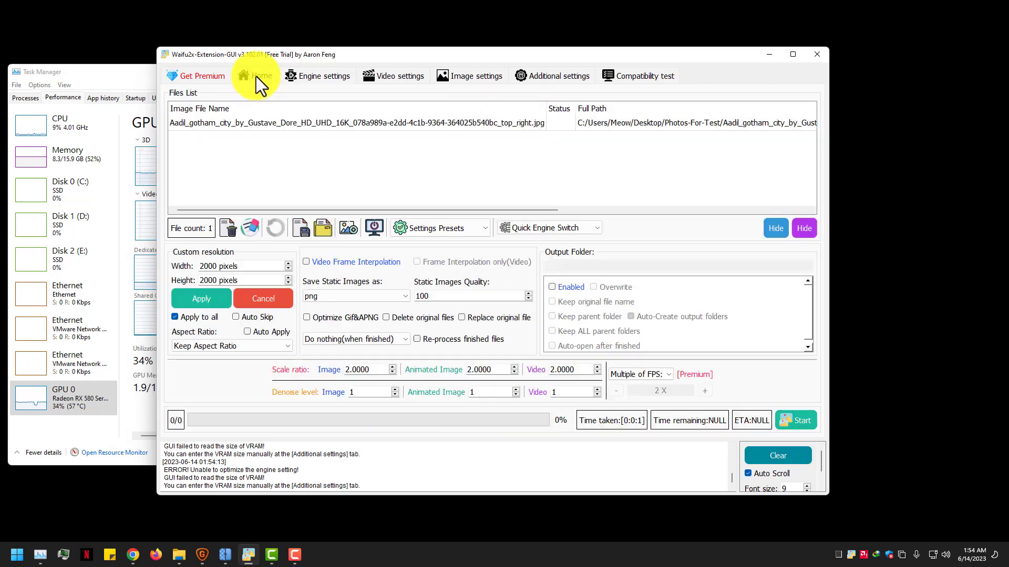
{"action": "left_click", "coordinate": [797, 421]}
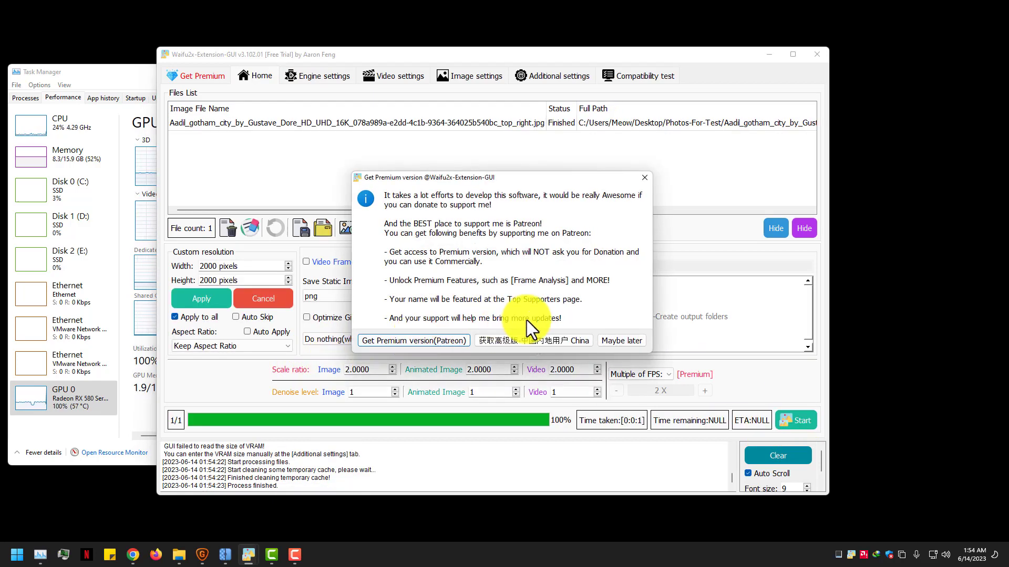
{"action": "left_click", "coordinate": [604, 342]}
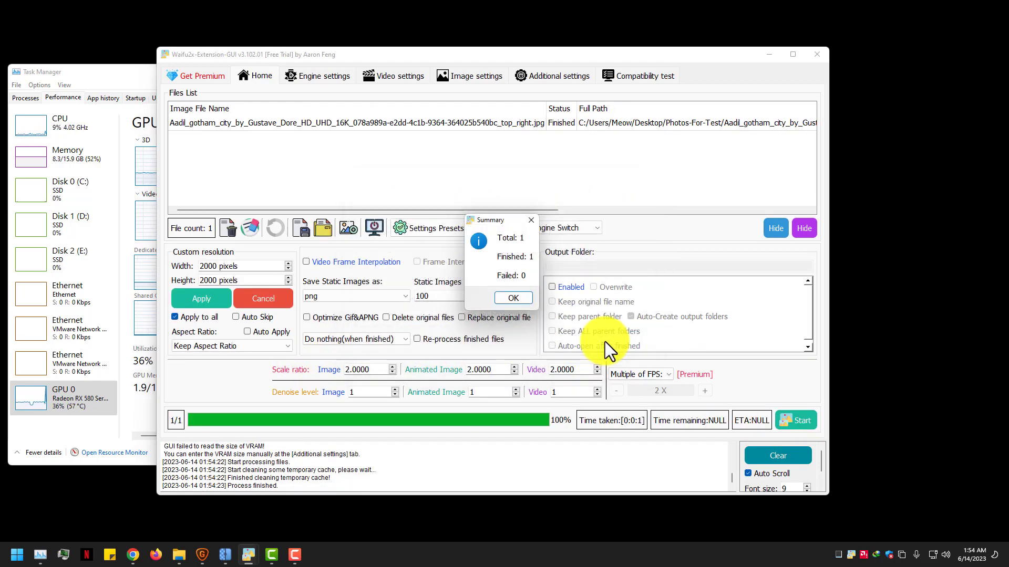
{"action": "left_click", "coordinate": [514, 298]}
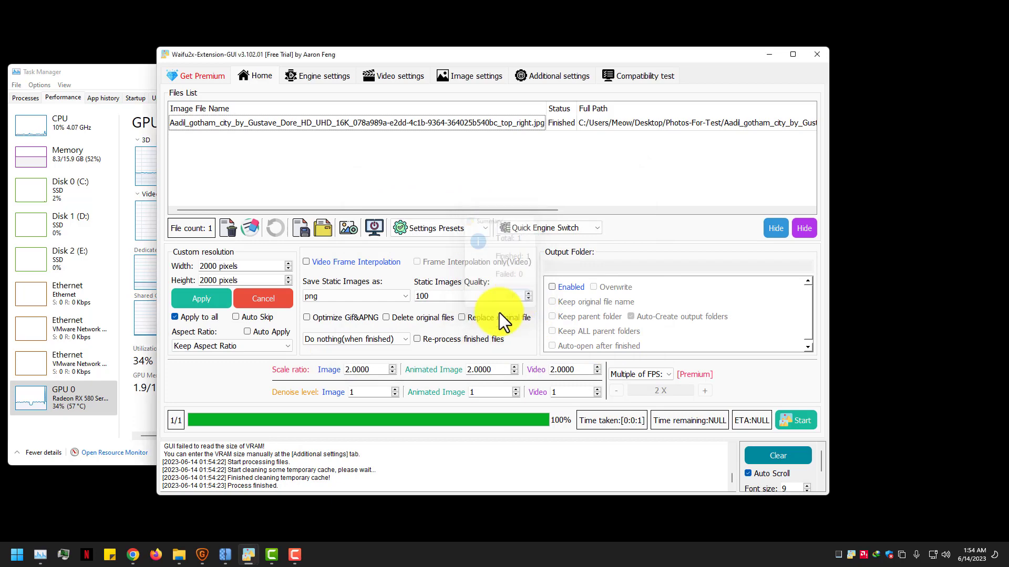
Step: View the original and upscaled gotham_city images from the Photos-For-Test folder, and close the image viewer
{"action": "left_click", "coordinate": [181, 554]}
{"action": "left_click", "coordinate": [634, 275]}
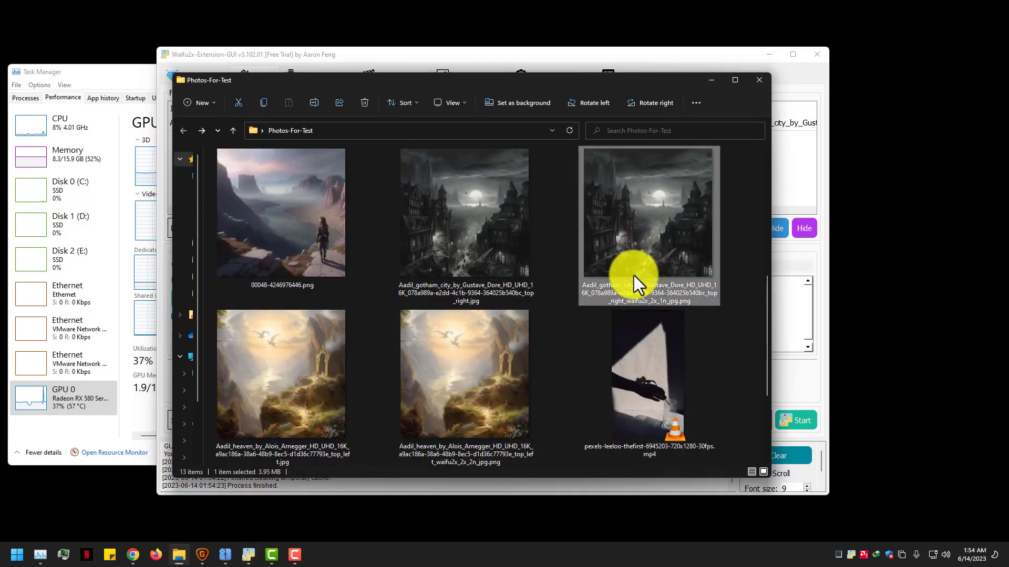
{"action": "double_click", "coordinate": [463, 214]}
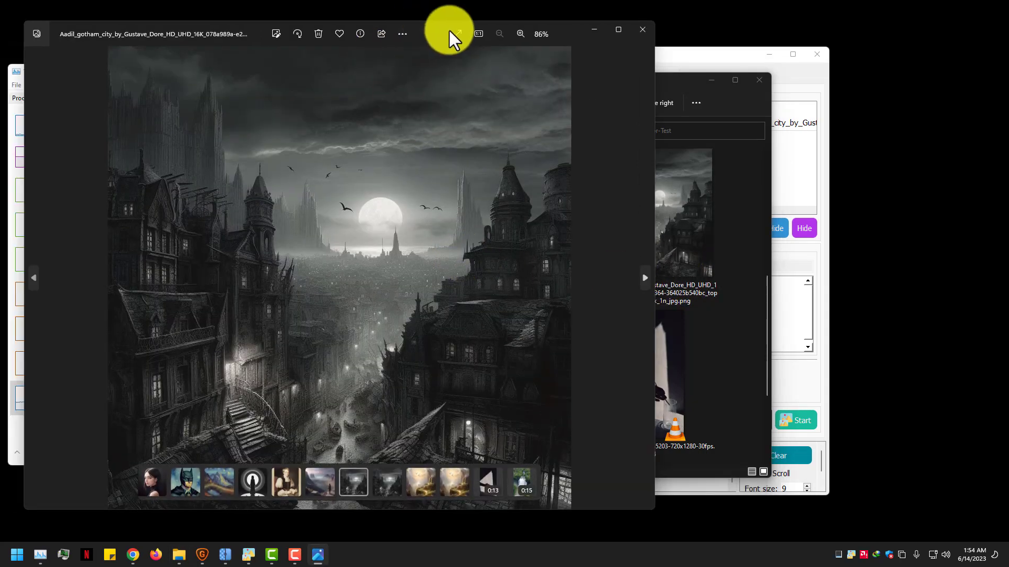
{"action": "key", "text": "Right"}
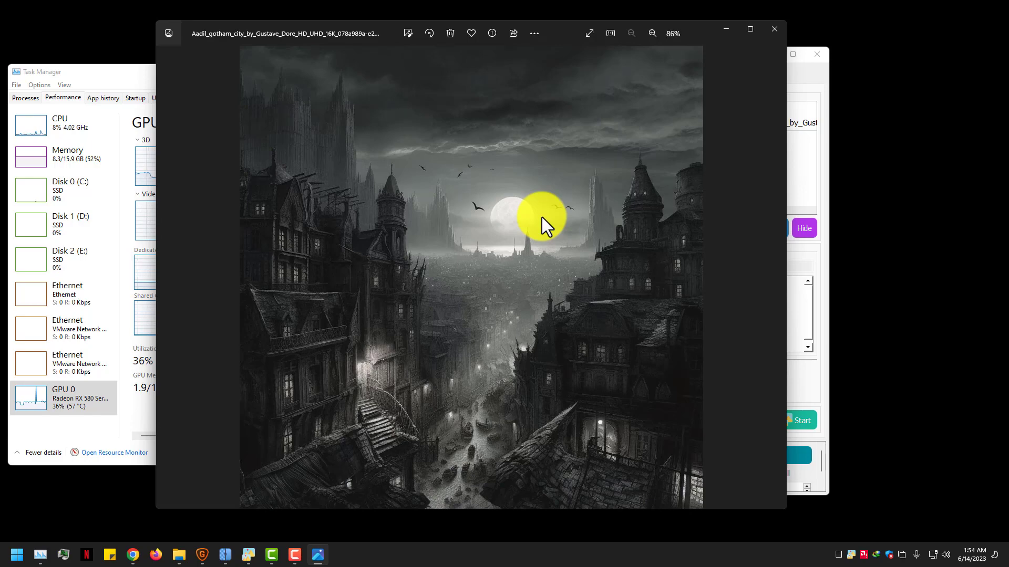
{"action": "left_click", "coordinate": [774, 28]}
Step: Reopen the original gotham_city JPG, zoom in to 194% on the boats, and move its window aside to uncover the upscaled file
{"action": "double_click", "coordinate": [527, 225]}
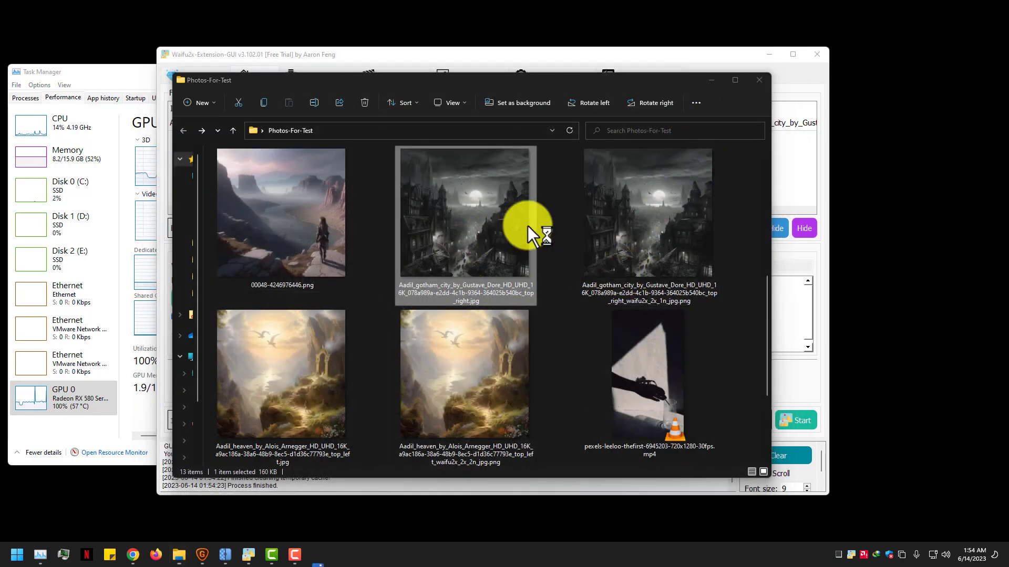
{"action": "scroll", "coordinate": [387, 360], "scroll_direction": "up", "scroll_amount": 1}
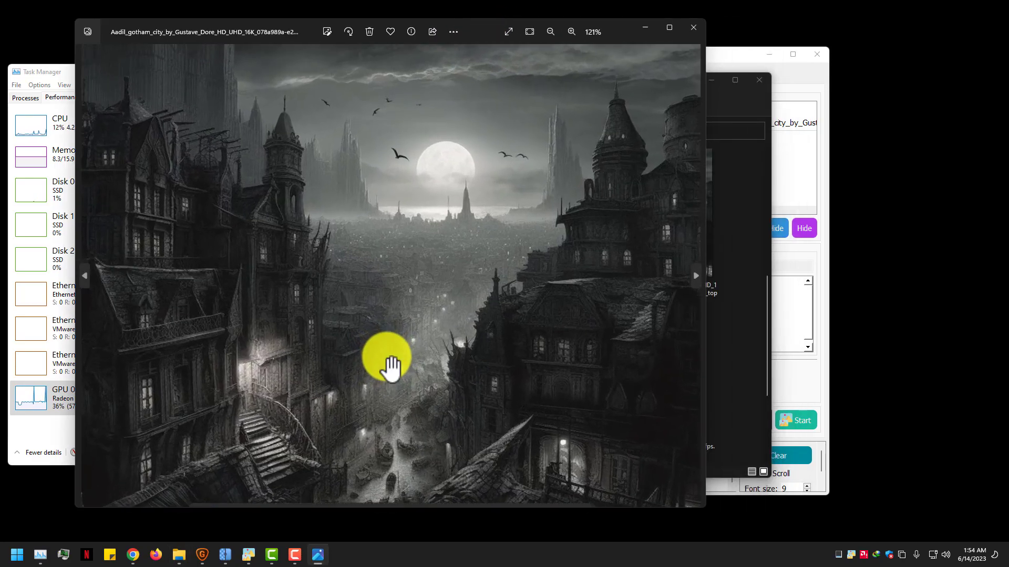
{"action": "scroll", "coordinate": [412, 352], "scroll_direction": "up", "scroll_amount": 1}
{"action": "scroll", "coordinate": [415, 336], "scroll_direction": "up", "scroll_amount": 3}
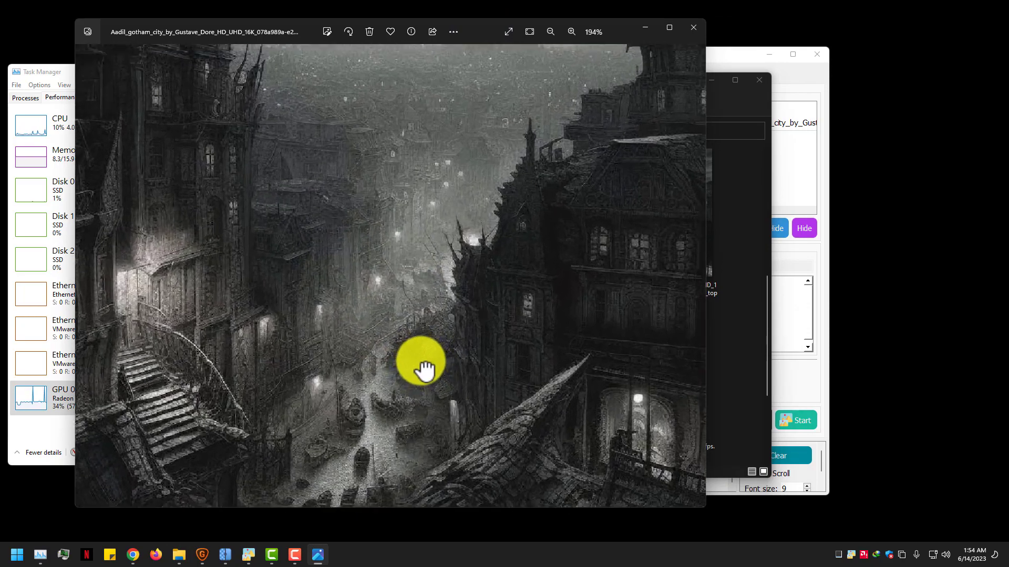
{"action": "left_click_drag", "start_coordinate": [422, 368], "coordinate": [429, 225]}
{"action": "left_click", "coordinate": [721, 102]}
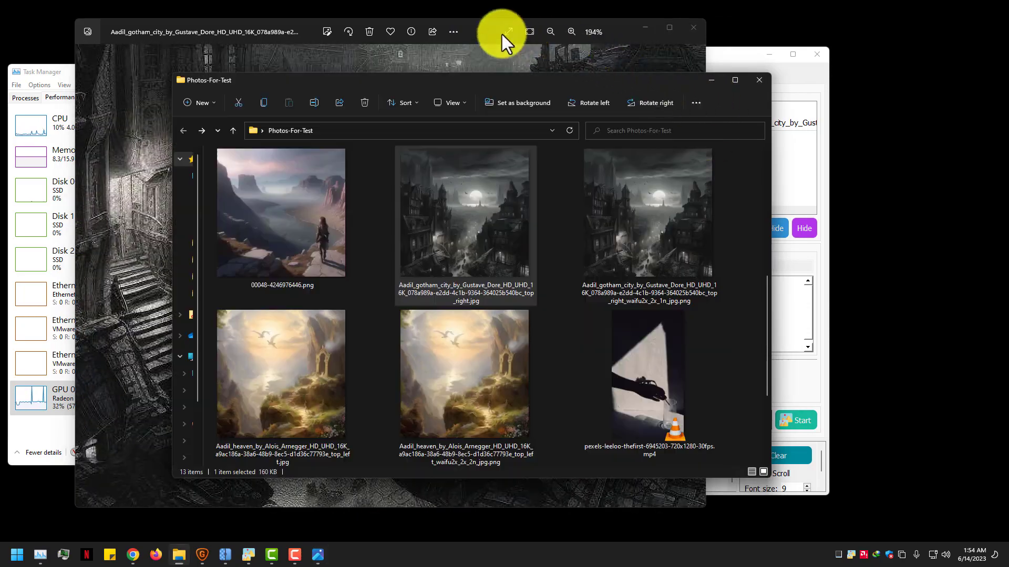
{"action": "left_click_drag", "start_coordinate": [481, 29], "coordinate": [350, 24]}
{"action": "left_click", "coordinate": [648, 122]}
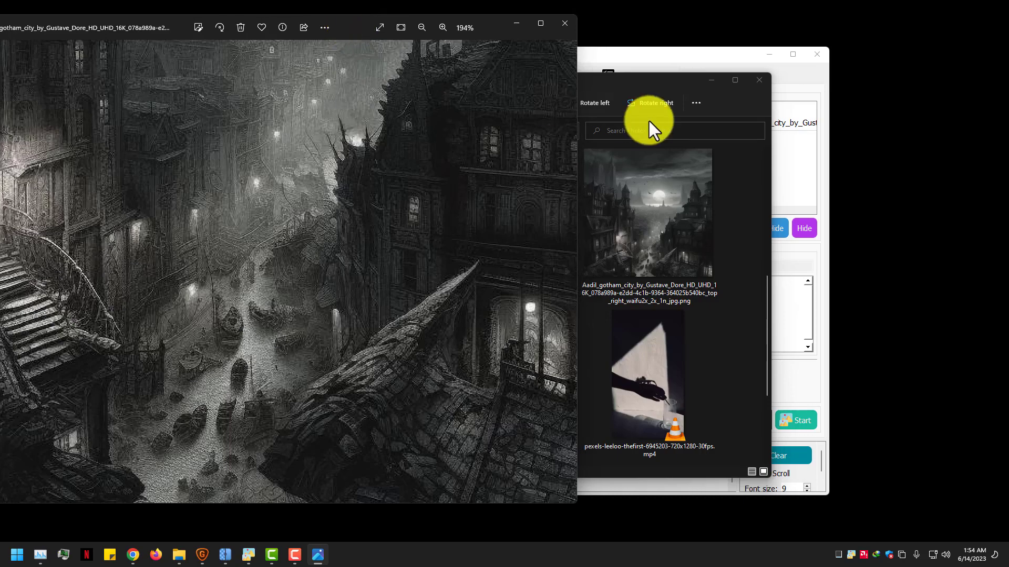
Step: Open the upscaled gotham_city PNG beside the original, zoom it to 100%, and line up the boats in both images
{"action": "double_click", "coordinate": [671, 217]}
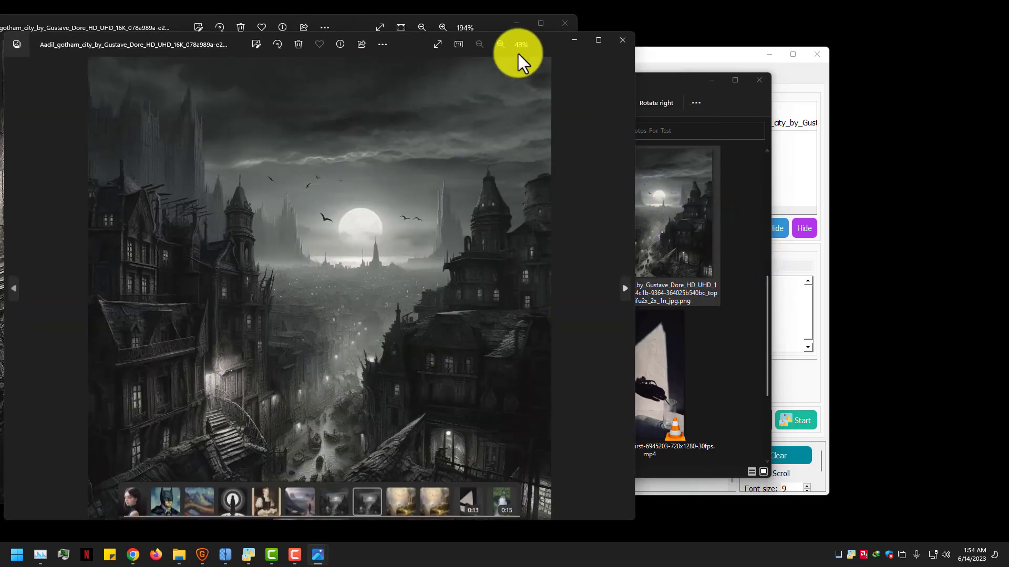
{"action": "left_click_drag", "start_coordinate": [401, 42], "coordinate": [762, 33]}
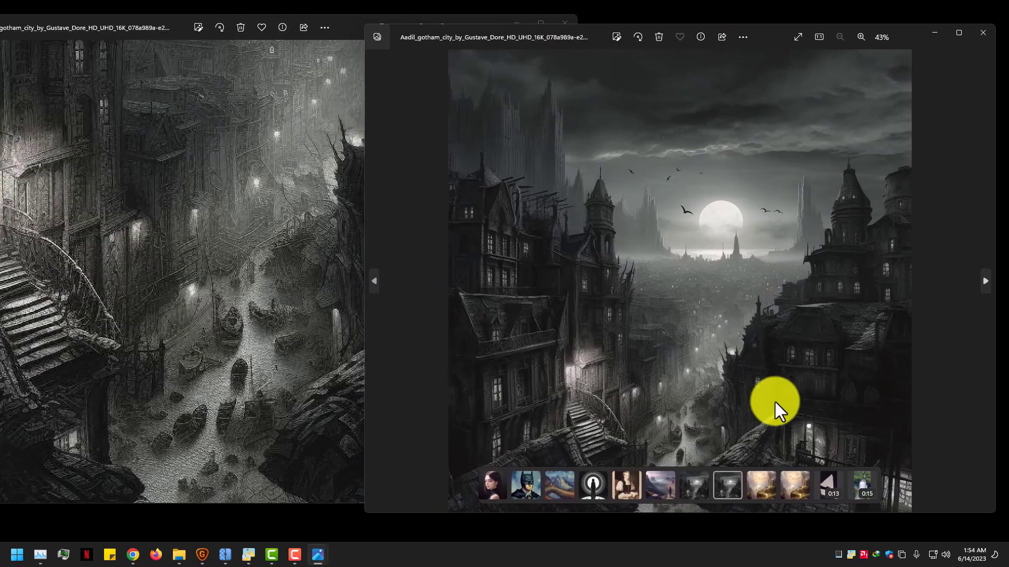
{"action": "scroll", "coordinate": [775, 401], "scroll_direction": "up", "scroll_amount": 5}
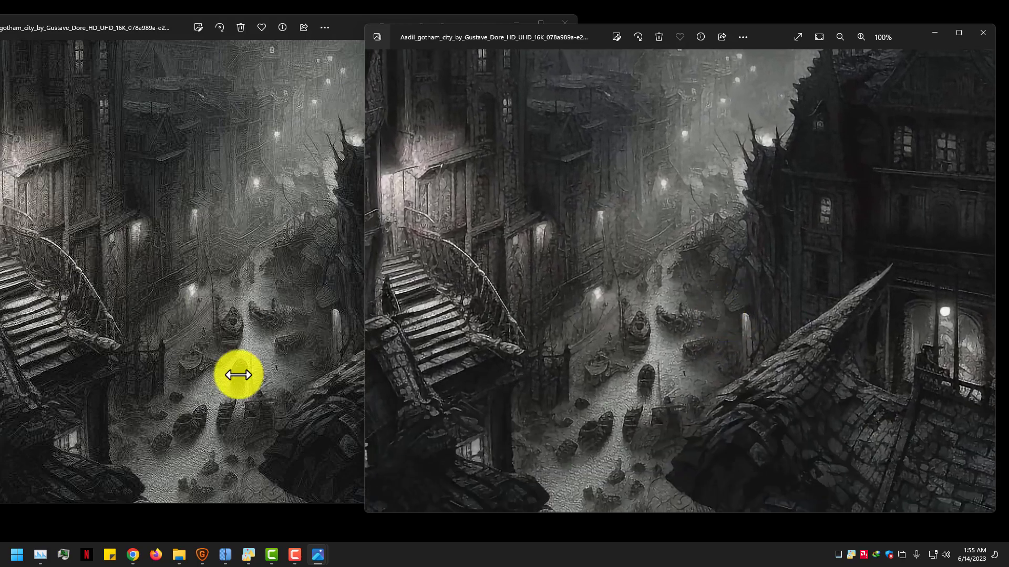
{"action": "left_click_drag", "start_coordinate": [238, 376], "coordinate": [189, 392]}
{"action": "left_click", "coordinate": [747, 396]}
{"action": "scroll", "coordinate": [704, 384], "scroll_direction": "left", "scroll_amount": 2}
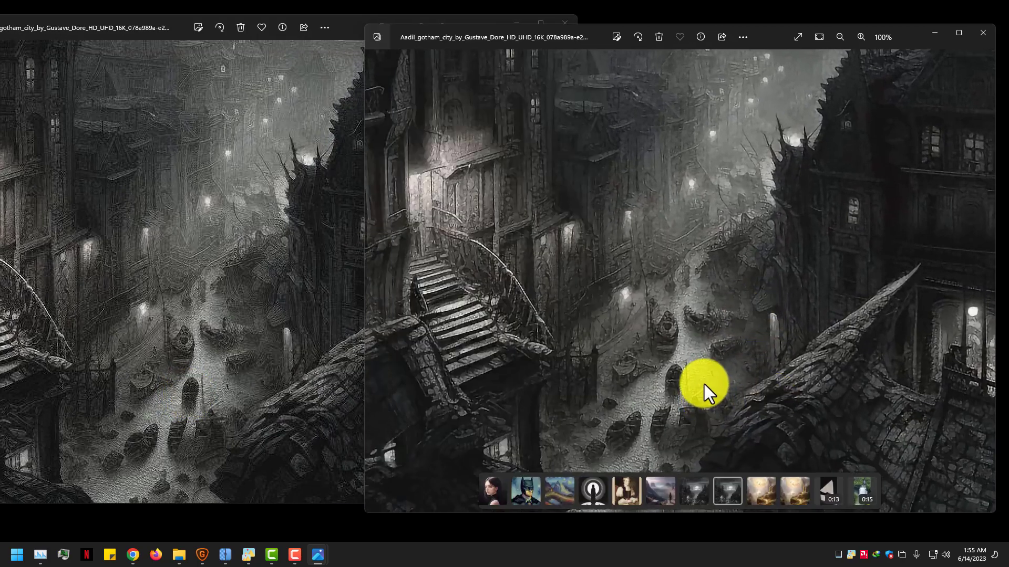
Step: Compare the boats up close with the upscaled image at 146% and the original at 379%
{"action": "scroll", "coordinate": [633, 401], "scroll_direction": "up", "scroll_amount": 3}
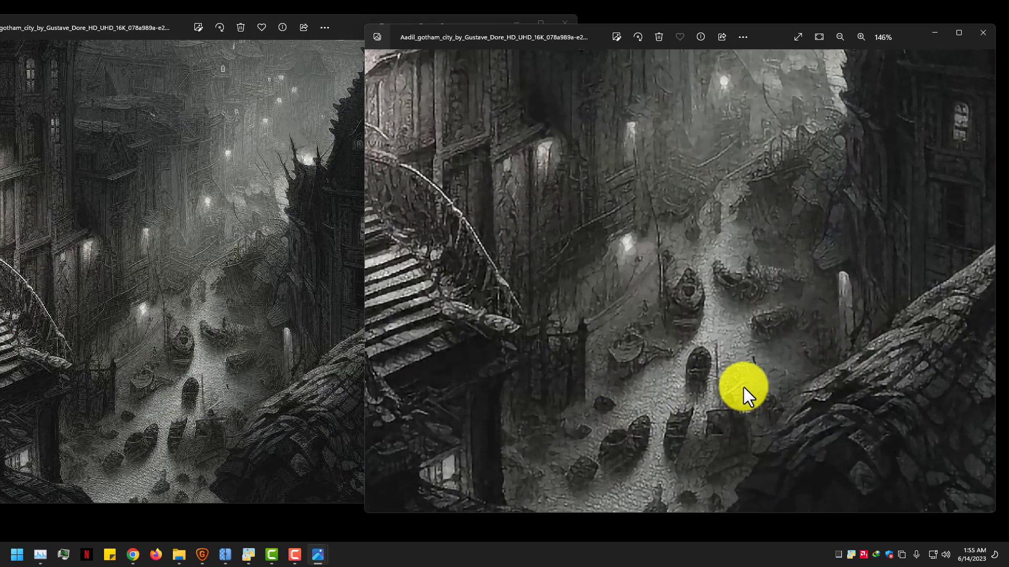
{"action": "left_click_drag", "start_coordinate": [743, 386], "coordinate": [708, 351]}
{"action": "left_click", "coordinate": [252, 364]}
{"action": "scroll", "coordinate": [203, 374], "scroll_direction": "up", "scroll_amount": 4}
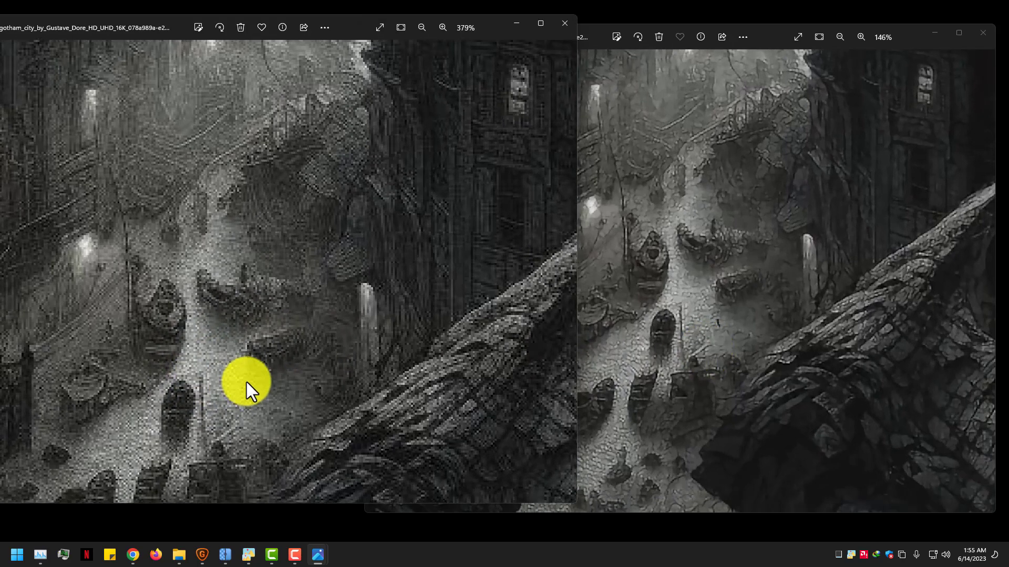
Step: Zoom in further on the original gotham_city image for a last comparison with the upscaled one, and close both image windows
{"action": "scroll", "coordinate": [354, 368], "scroll_direction": "up", "scroll_amount": 2}
{"action": "left_click", "coordinate": [673, 369]}
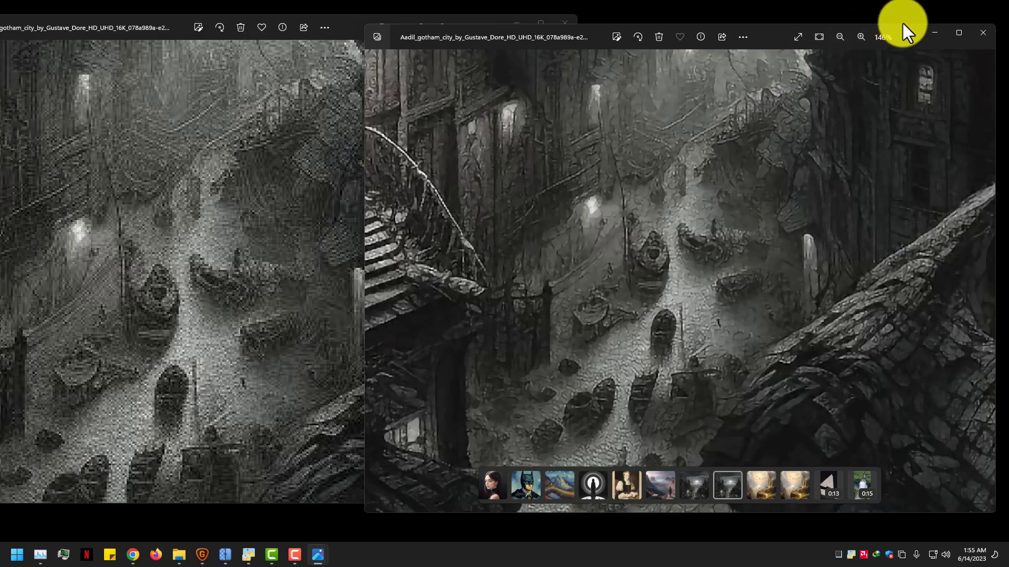
{"action": "left_click", "coordinate": [982, 32]}
{"action": "left_click", "coordinate": [565, 24]}
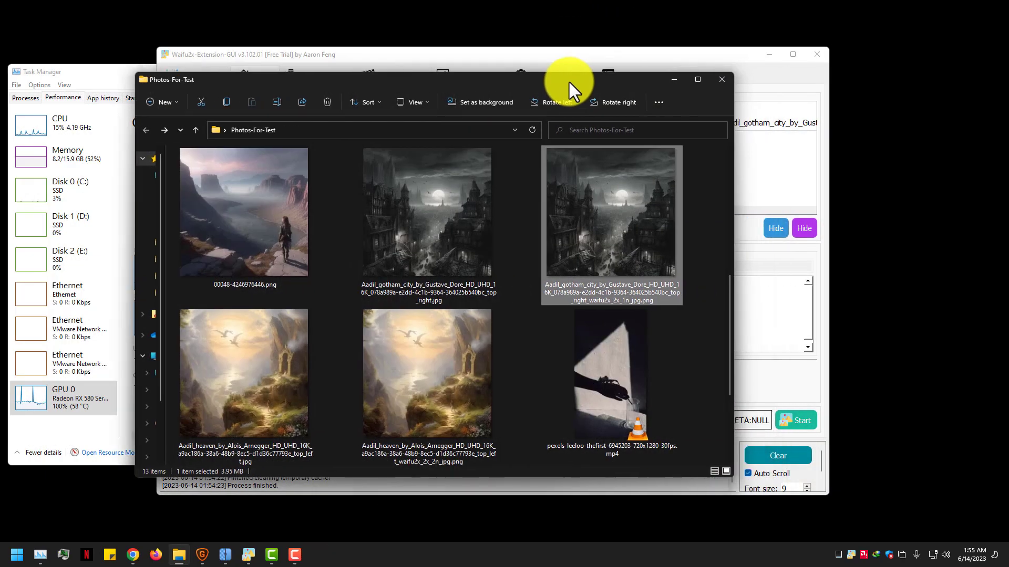
Step: Play the hand-and-glass MP4 from Photos-For-Test full screen with the volume at 95%, and close the player
{"action": "double_click", "coordinate": [611, 363]}
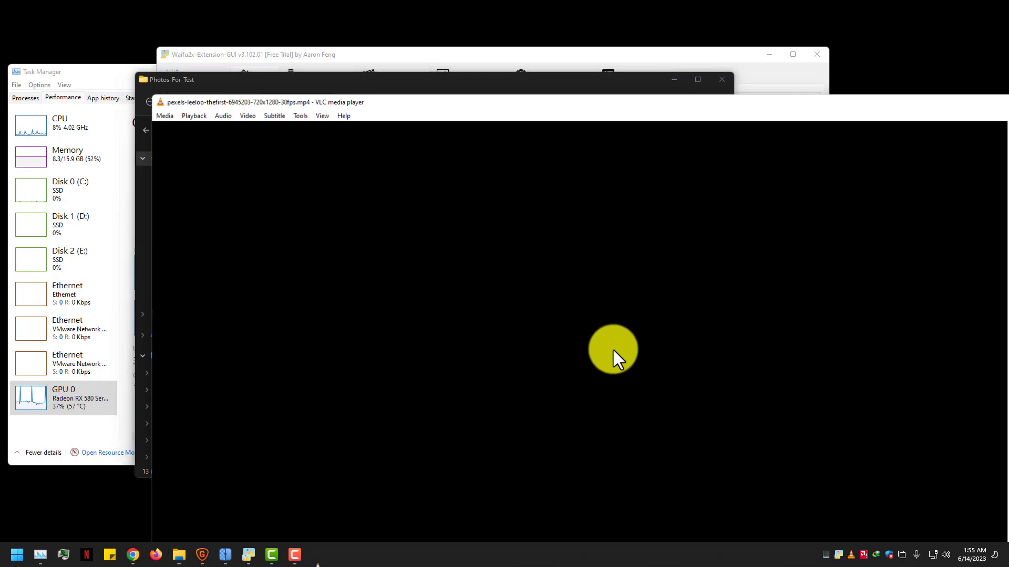
{"action": "double_click", "coordinate": [465, 101]}
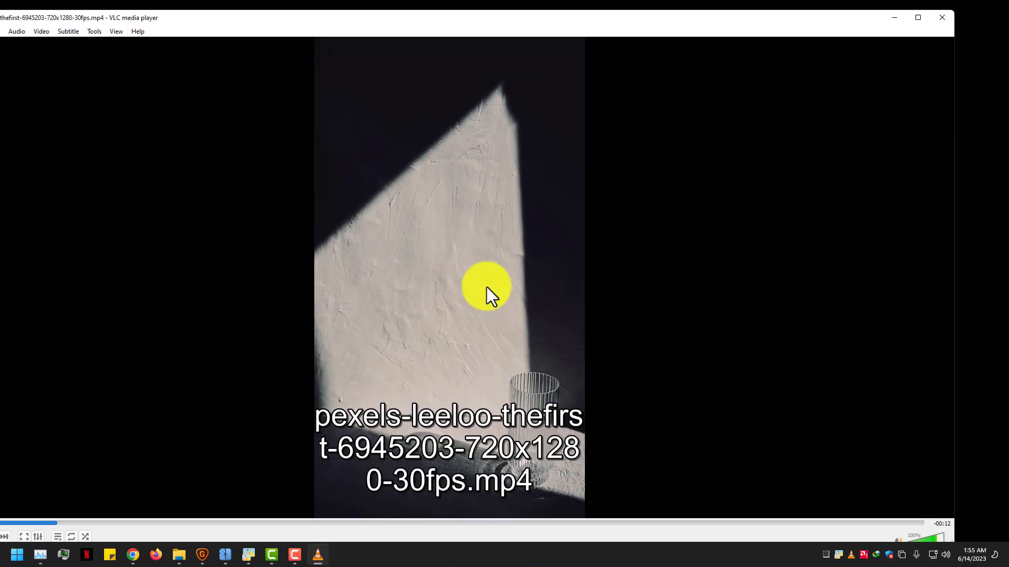
{"action": "double_click", "coordinate": [550, 351]}
{"action": "scroll", "coordinate": [550, 361], "scroll_direction": "down", "scroll_amount": 1}
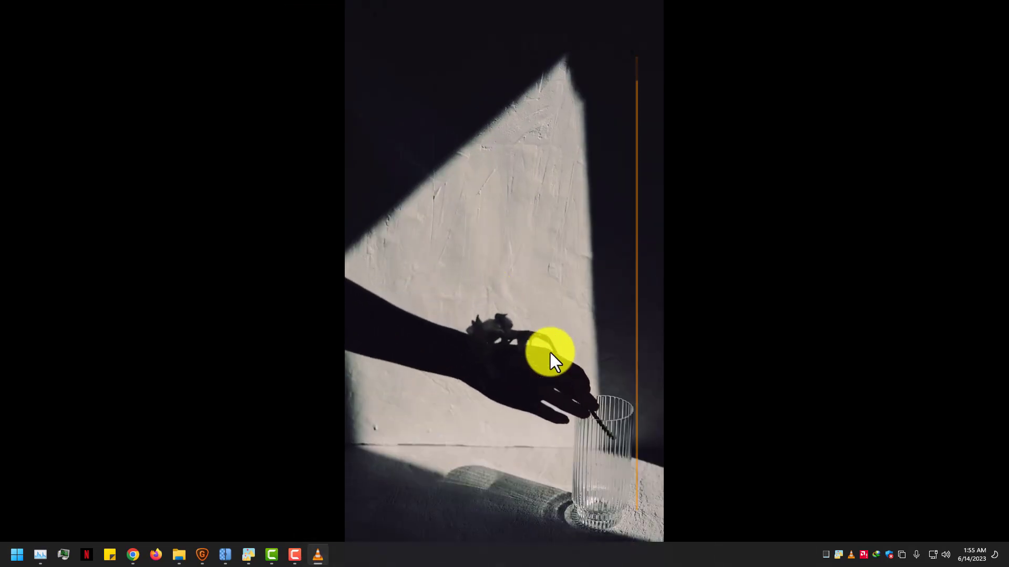
{"action": "double_click", "coordinate": [550, 351]}
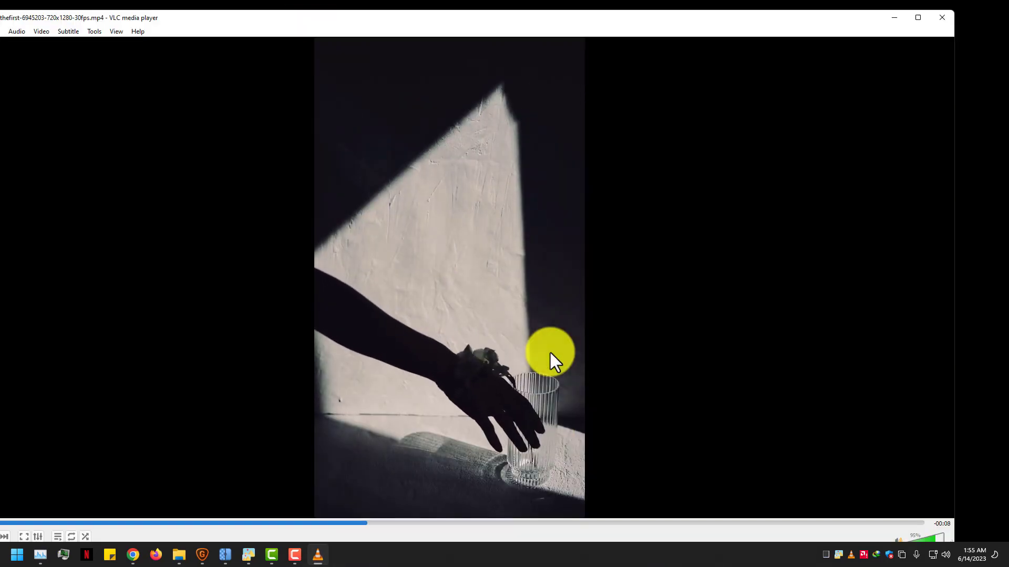
{"action": "left_click", "coordinate": [932, 19]}
Step: Play the 720x1280 waterfall MP4 from Photos-For-Test, and close the player
{"action": "scroll", "coordinate": [544, 393], "scroll_direction": "down", "scroll_amount": 3}
{"action": "double_click", "coordinate": [279, 400]}
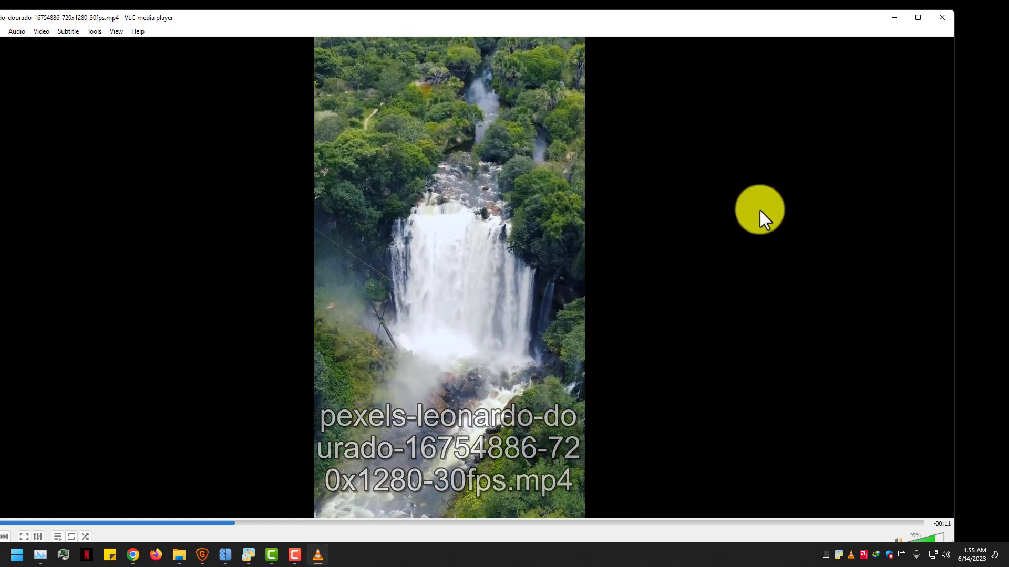
{"action": "left_click", "coordinate": [940, 19]}
Step: Remove the gotham_city image from Waifu2x-Extension-GUI's files list and add the waterfall MP4 from Photos-For-Test
{"action": "left_click", "coordinate": [773, 173]}
{"action": "left_click", "coordinate": [618, 123]}
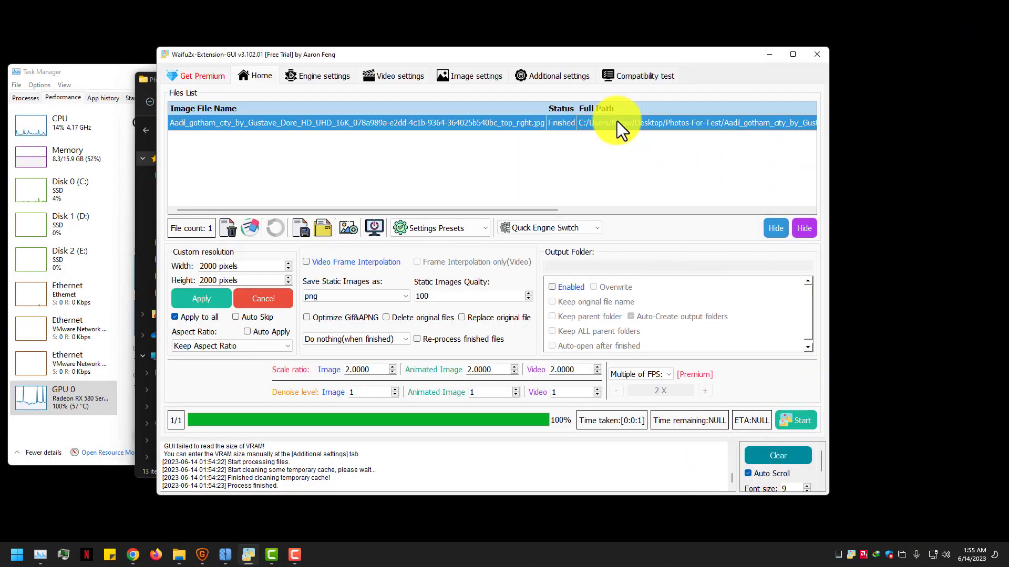
{"action": "key", "text": "Delete"}
{"action": "left_click_drag", "start_coordinate": [451, 58], "coordinate": [651, 58]}
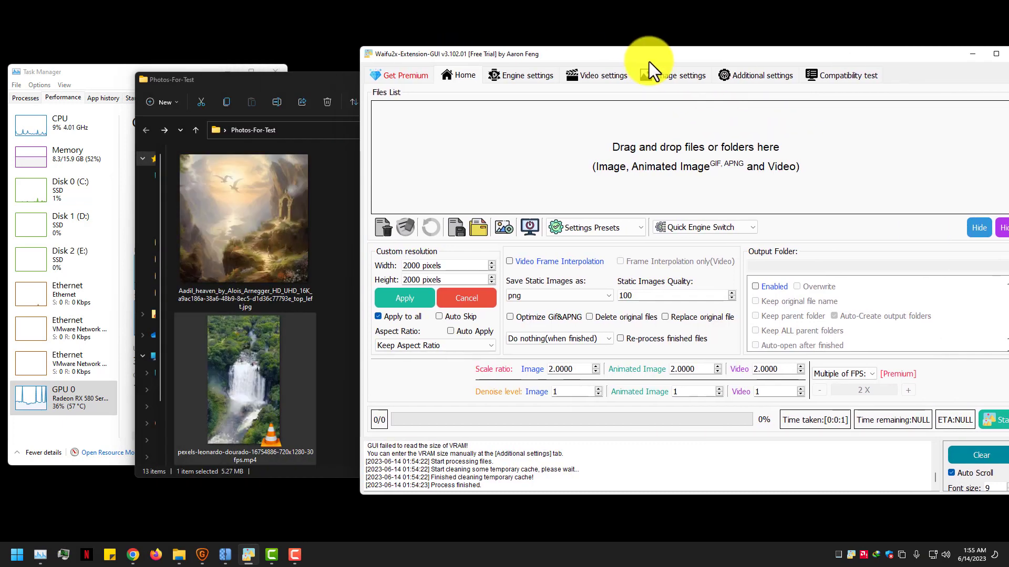
{"action": "left_click_drag", "start_coordinate": [254, 371], "coordinate": [651, 168]}
{"action": "left_click_drag", "start_coordinate": [658, 57], "coordinate": [412, 67]}
Step: Review the super-resolution engines offered for images and their speed and image quality ratings in the compatibility test information
{"action": "left_click", "coordinate": [270, 93]}
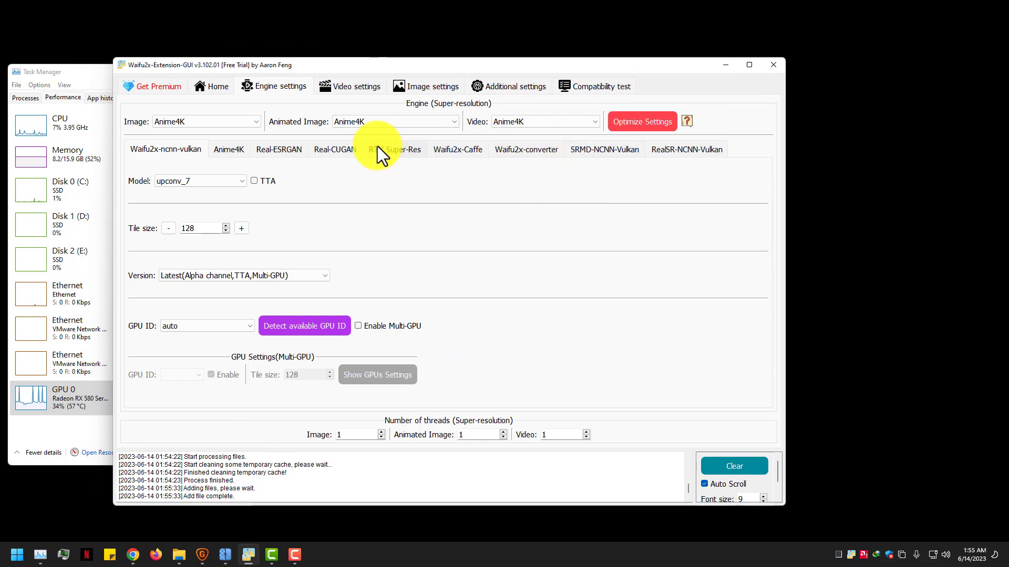
{"action": "left_click", "coordinate": [216, 121]}
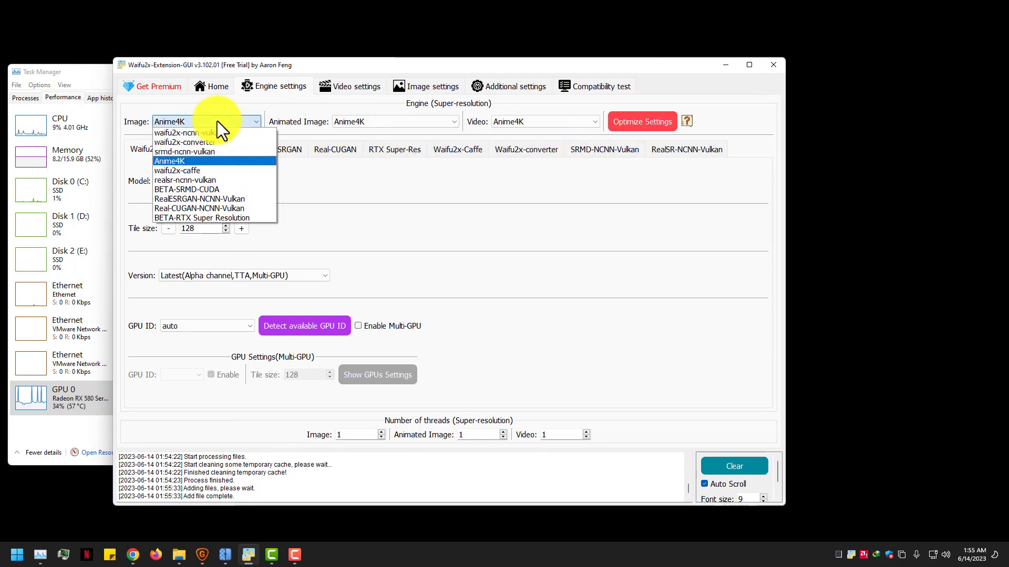
{"action": "left_click", "coordinate": [217, 121]}
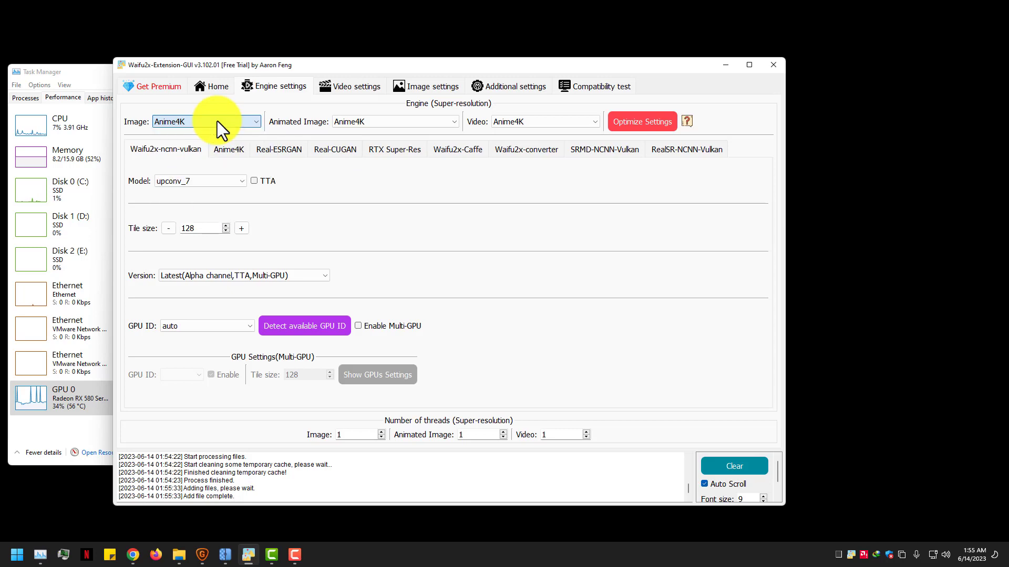
{"action": "left_click", "coordinate": [575, 80]}
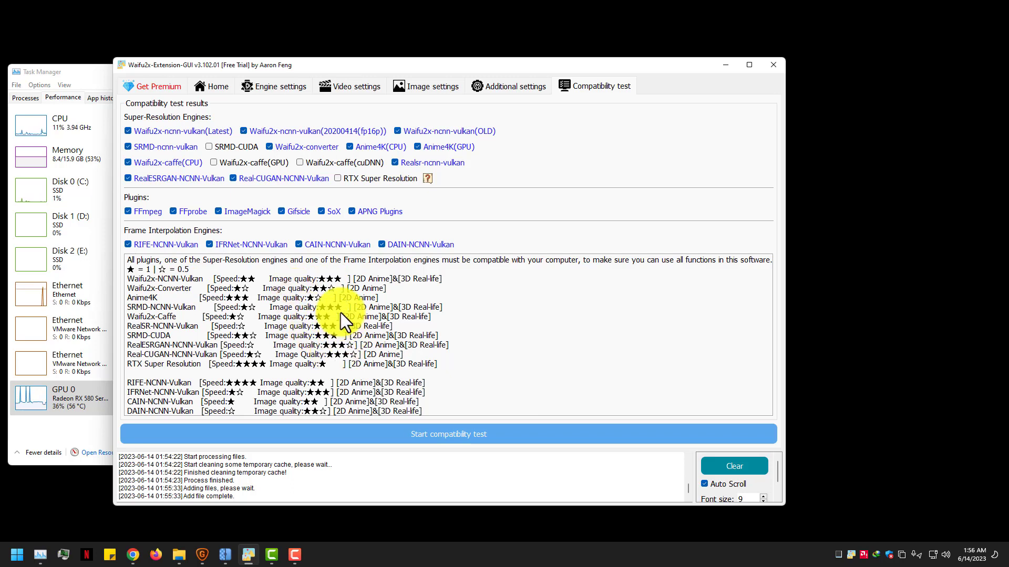
Step: Set the super-resolution engine to waifu2x-ncnn-vulkan for images, animated images and videos
{"action": "left_click", "coordinate": [251, 85]}
{"action": "left_click", "coordinate": [226, 125]}
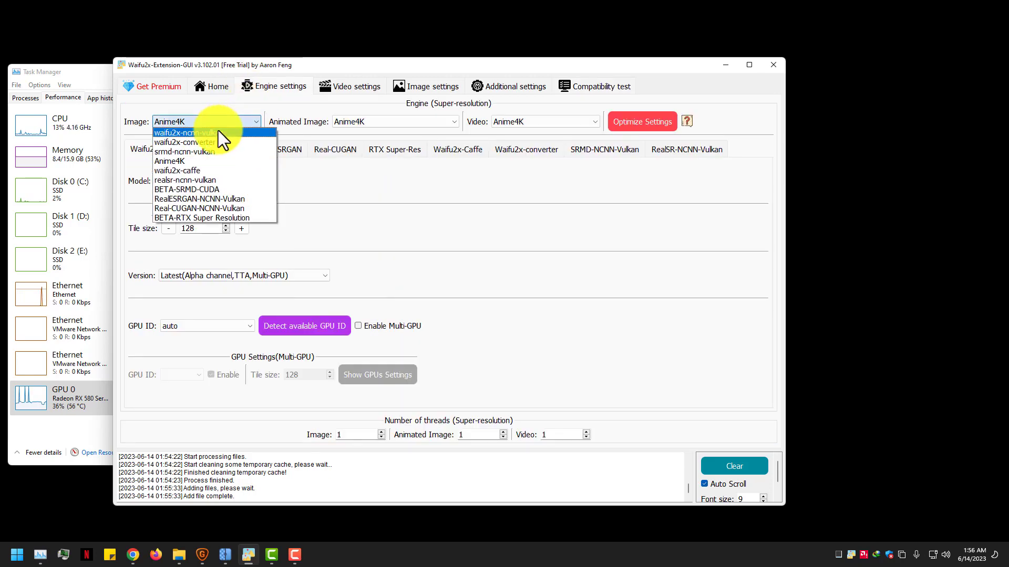
{"action": "left_click", "coordinate": [219, 131]}
{"action": "left_click", "coordinate": [354, 126]}
{"action": "left_click", "coordinate": [352, 134]}
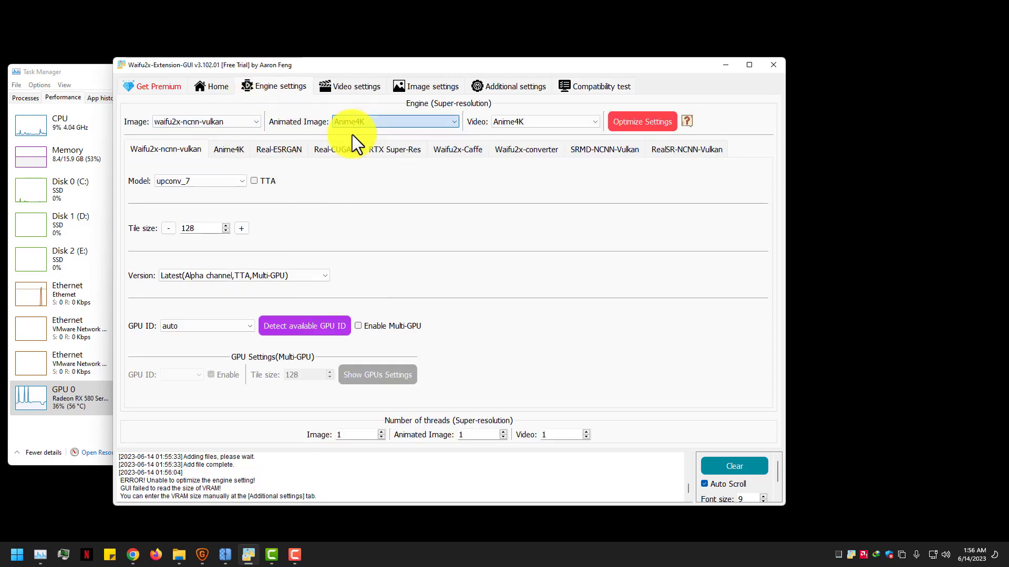
{"action": "left_click", "coordinate": [499, 124]}
{"action": "left_click", "coordinate": [525, 133]}
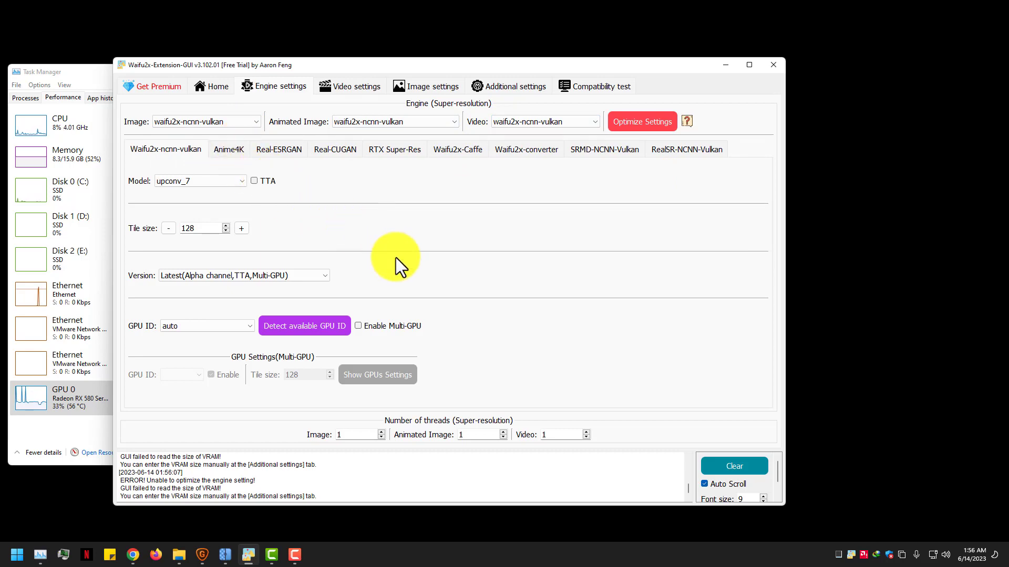
Step: Check the aspect ratio options, keep Keep Aspect Ratio, and start upscaling the waterfall video
{"action": "left_click", "coordinate": [206, 87]}
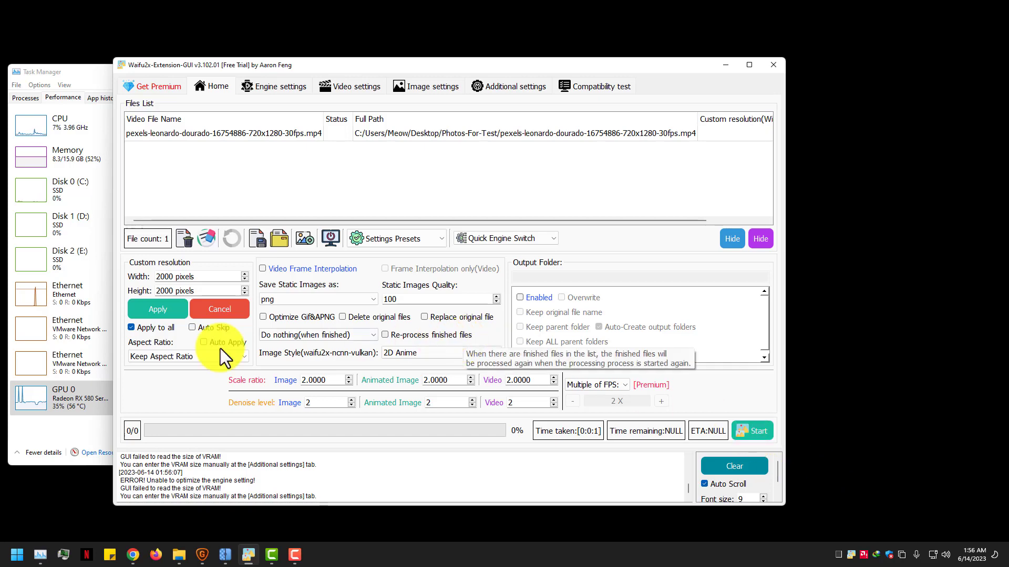
{"action": "left_click", "coordinate": [196, 358]}
{"action": "left_click", "coordinate": [197, 358]}
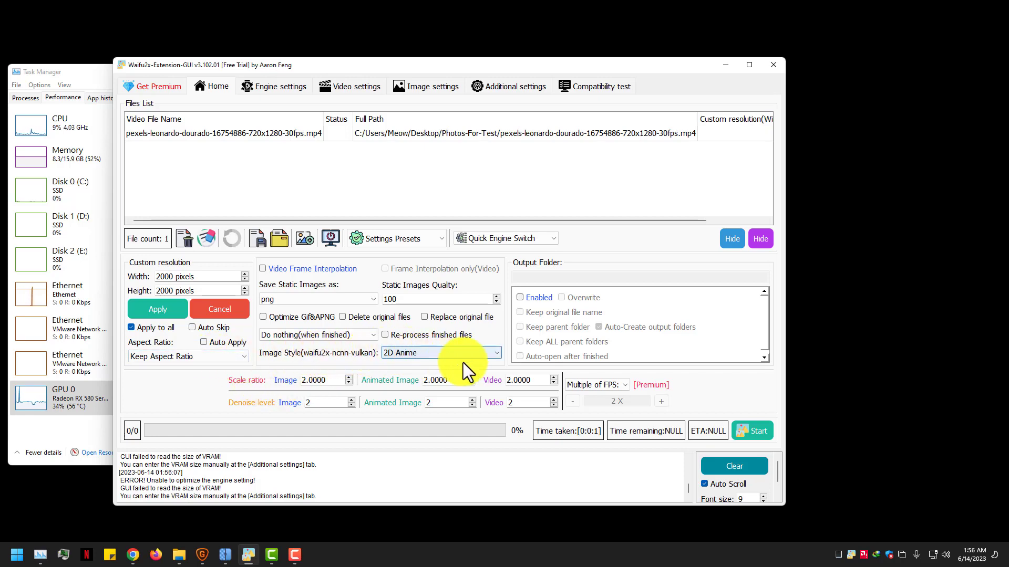
{"action": "left_click", "coordinate": [752, 431]}
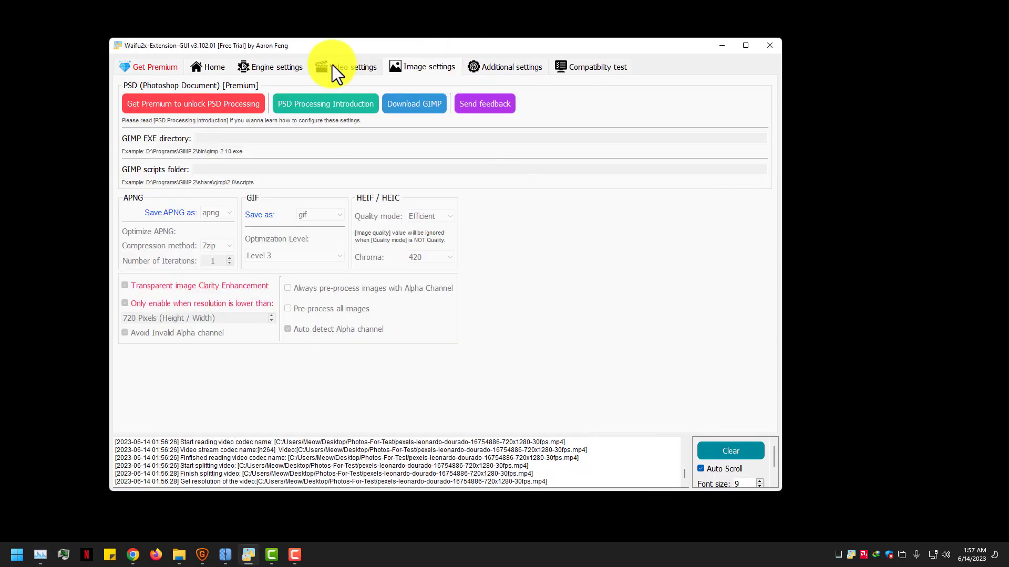
Step: Look through the additional and video settings during processing, and view the waterfall video's extracted PNG frames in its SplitFrames folder
{"action": "left_click", "coordinate": [505, 68]}
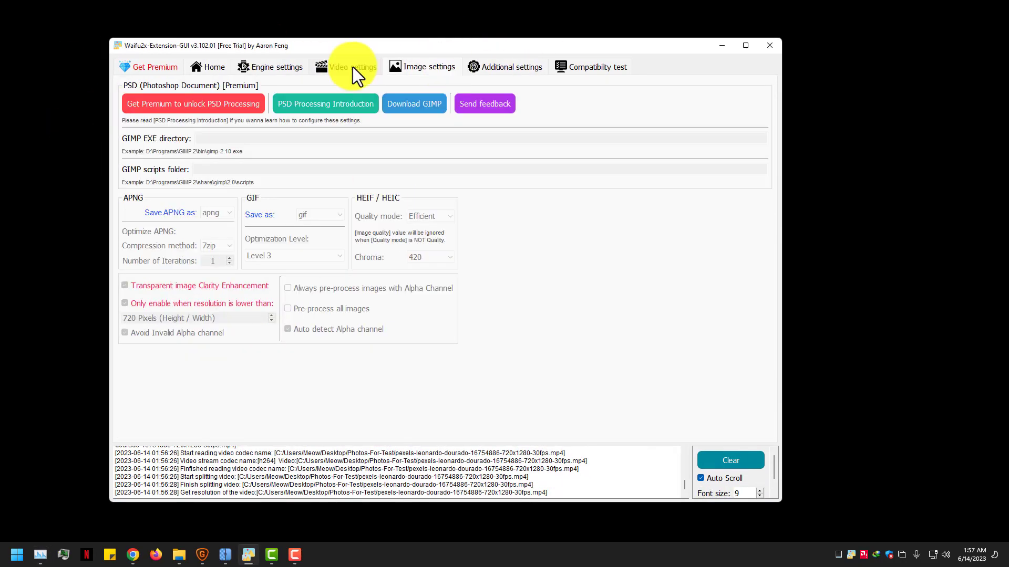
{"action": "left_click", "coordinate": [352, 67]}
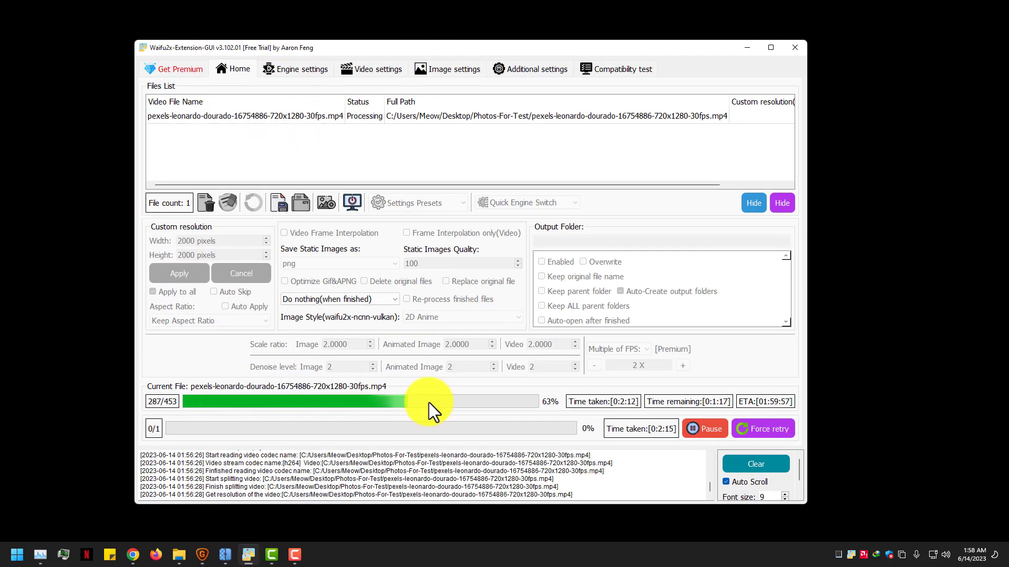
{"action": "scroll", "coordinate": [789, 478], "scroll_direction": "down", "scroll_amount": 1}
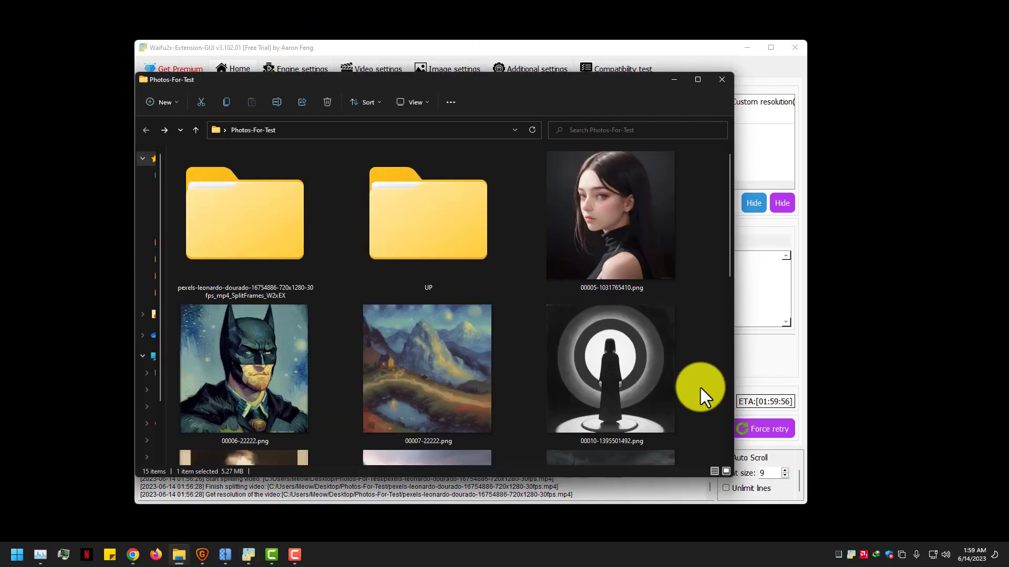
{"action": "double_click", "coordinate": [245, 213]}
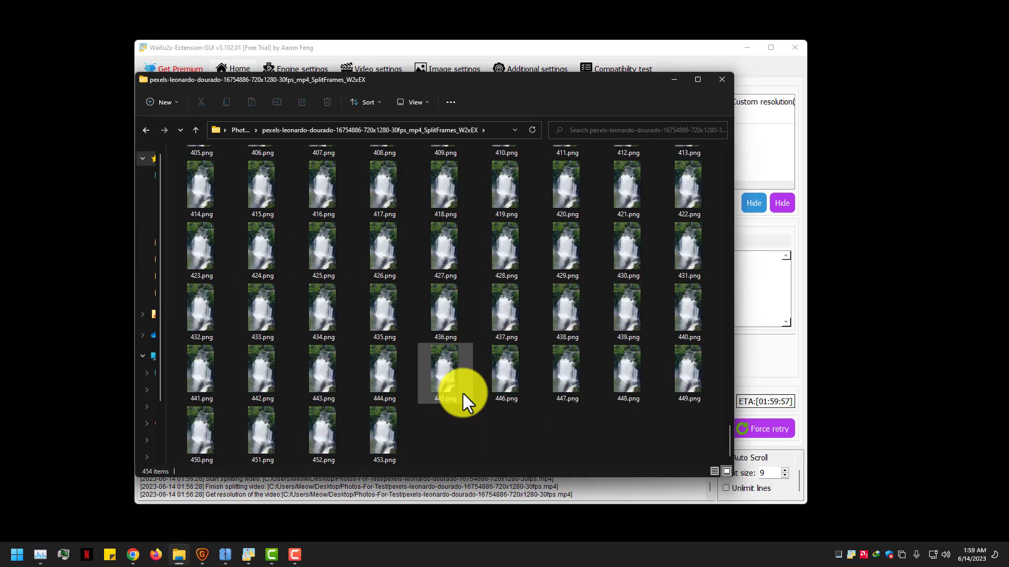
{"action": "left_click", "coordinate": [665, 45]}
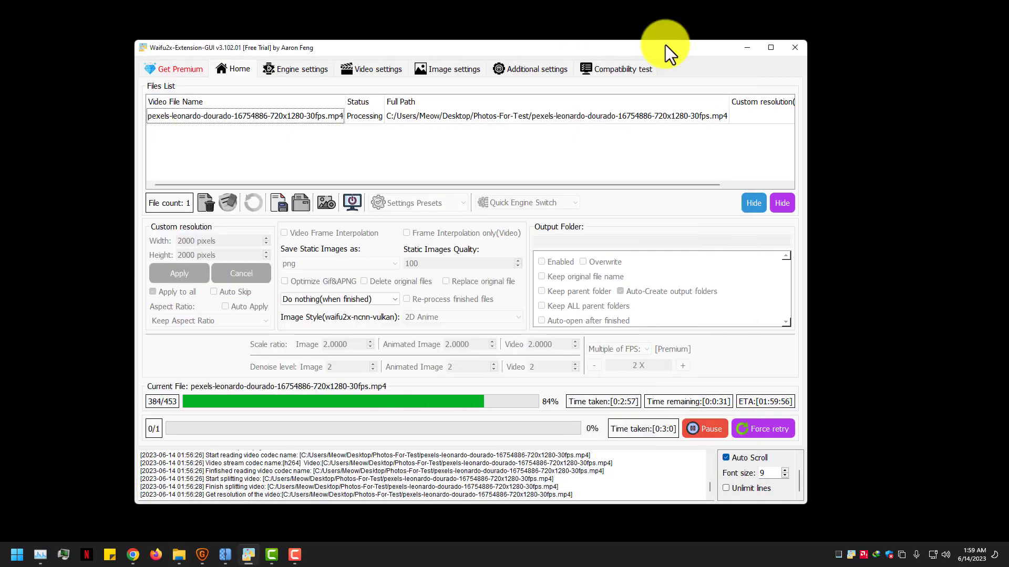
Step: Look over the image and video settings, and go back to the video's processing progress
{"action": "left_click", "coordinate": [455, 70]}
{"action": "left_click", "coordinate": [378, 68]}
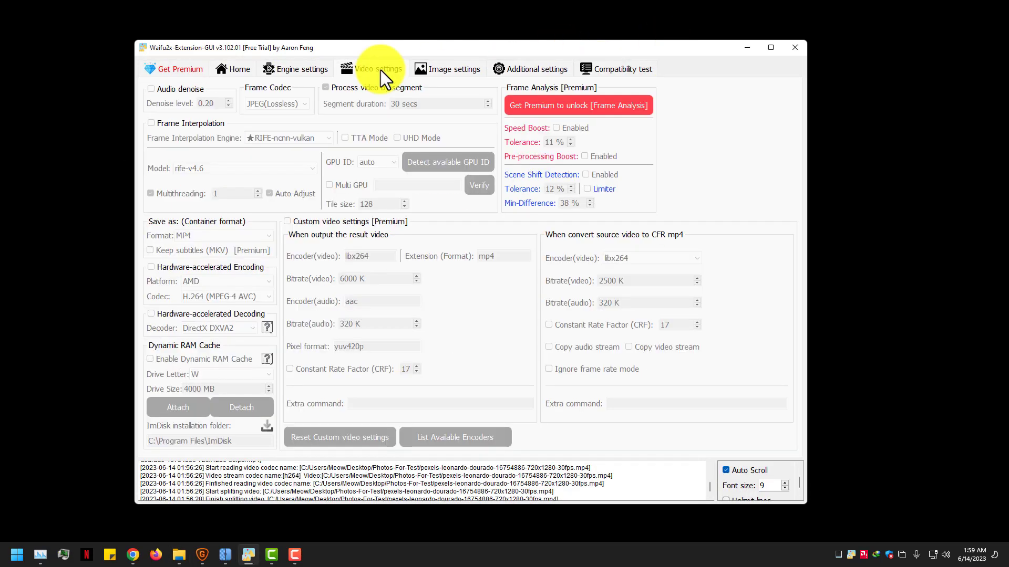
{"action": "left_click", "coordinate": [234, 69]}
{"action": "left_click", "coordinate": [274, 558]}
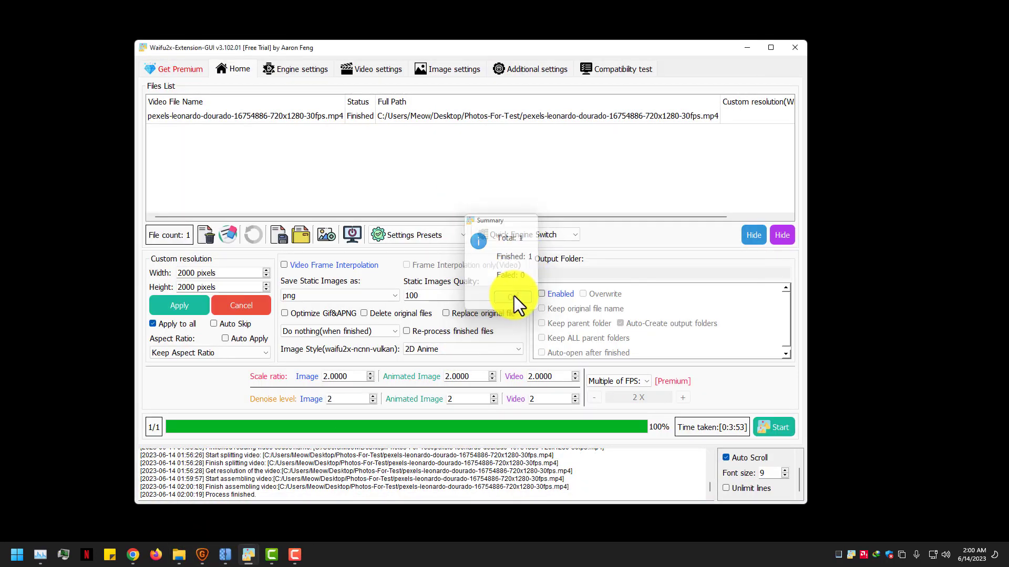
Step: Dismiss the processing summary and compare the file sizes of the original and upscaled waterfall MP4s in Photos-For-Test
{"action": "left_click", "coordinate": [513, 295]}
{"action": "left_click", "coordinate": [179, 555]}
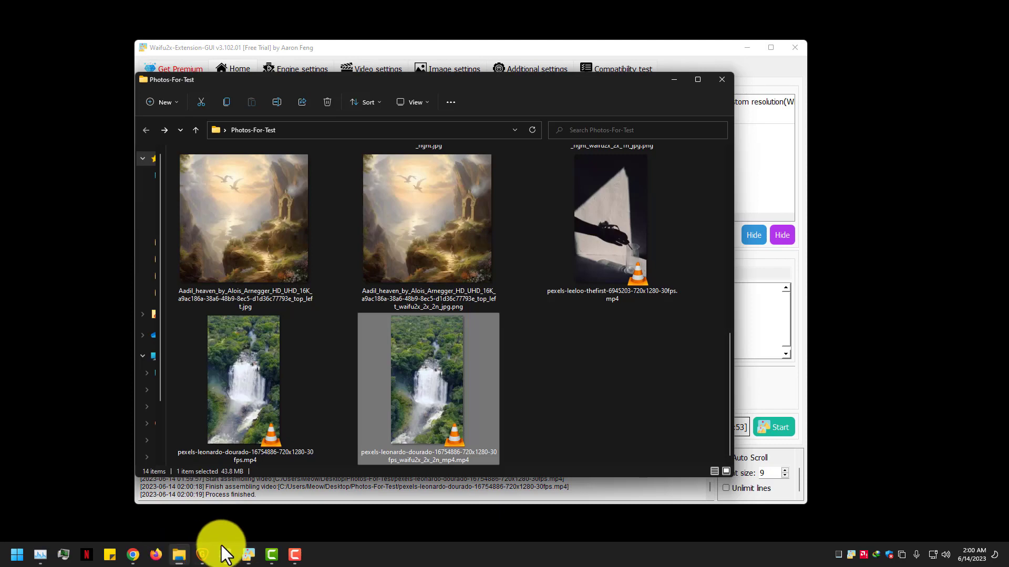
{"action": "left_click", "coordinate": [301, 396]}
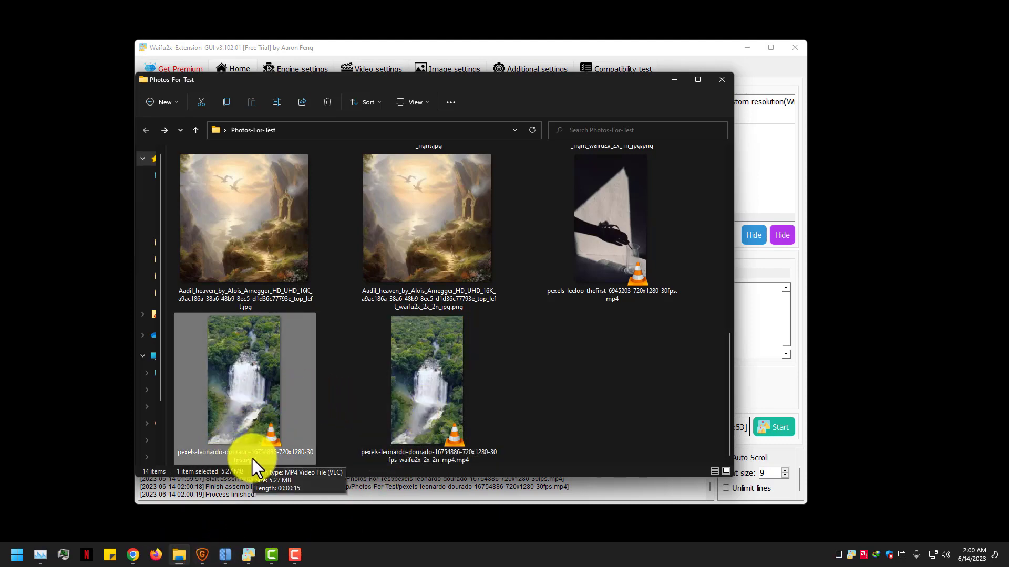
{"action": "left_click", "coordinate": [424, 439]}
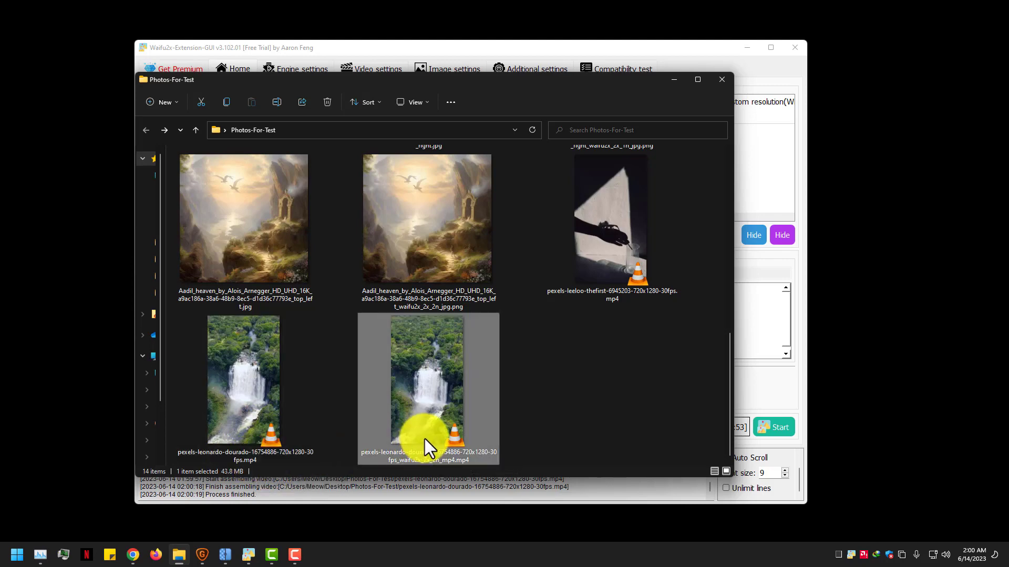
Step: Play the upscaled waterfall MP4 full screen with the volume at 105%, and return the player to its window
{"action": "double_click", "coordinate": [426, 408]}
{"action": "double_click", "coordinate": [540, 307]}
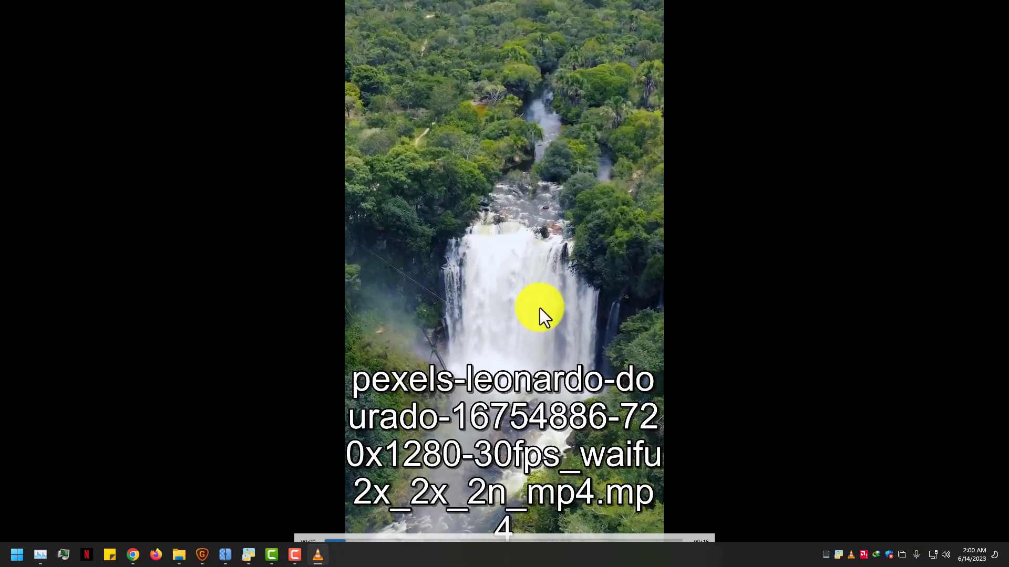
{"action": "scroll", "coordinate": [544, 314], "scroll_direction": "up", "scroll_amount": 3}
{"action": "scroll", "coordinate": [544, 314], "scroll_direction": "down", "scroll_amount": 2}
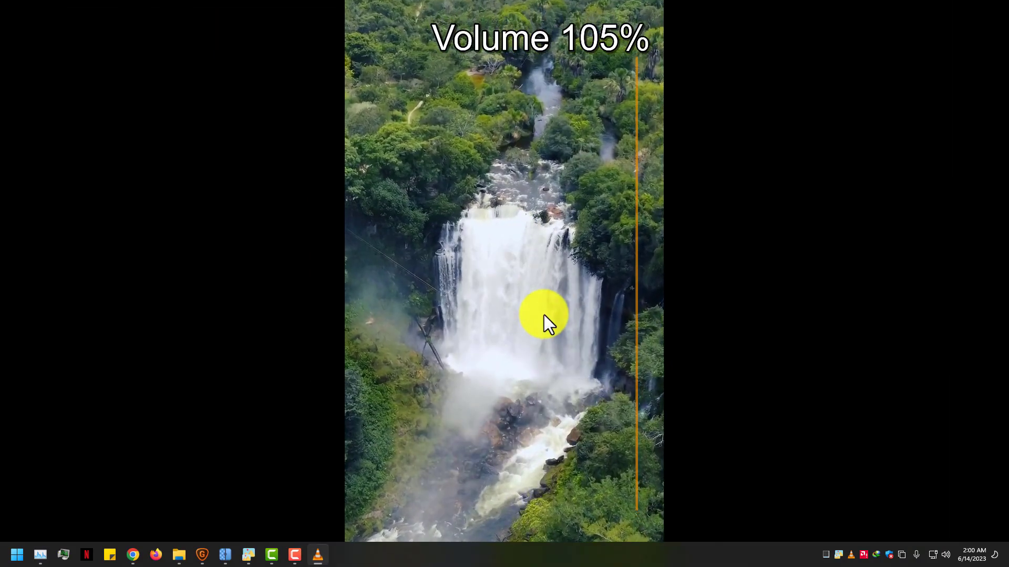
{"action": "double_click", "coordinate": [441, 176]}
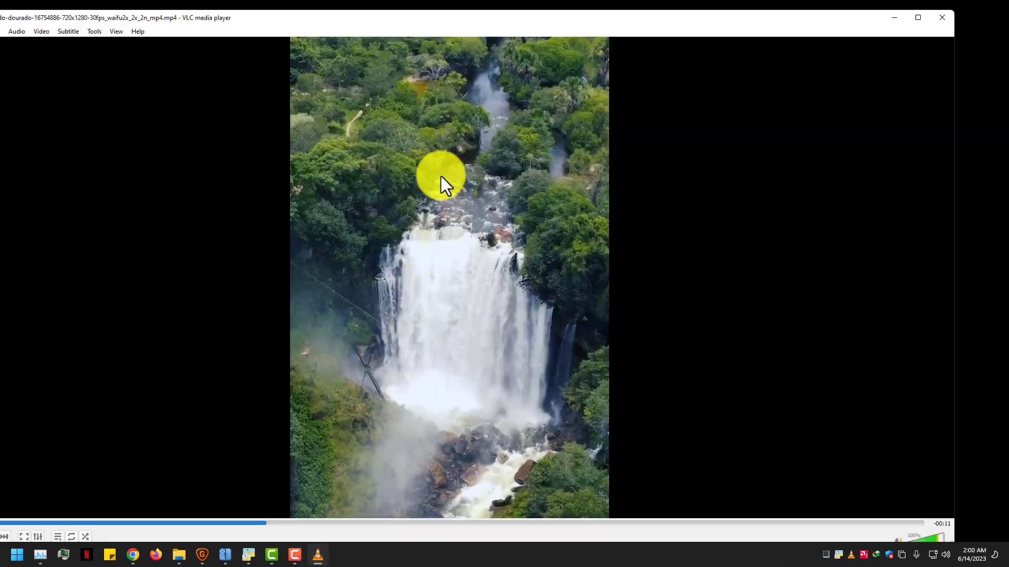
Step: Play the original waterfall MP4 from Photos-For-Test in a maximized player window for comparison
{"action": "left_click", "coordinate": [179, 555]}
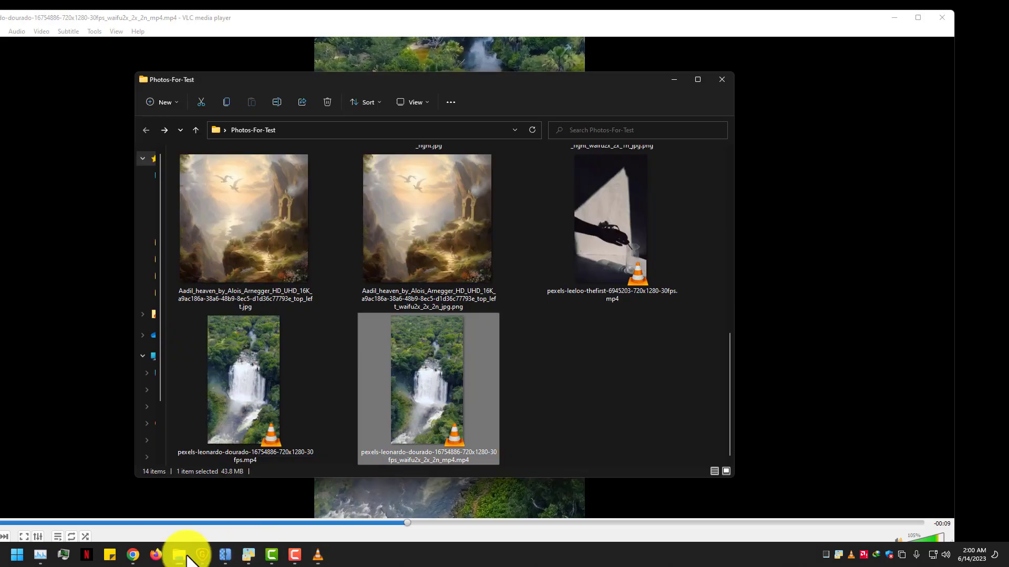
{"action": "double_click", "coordinate": [262, 404]}
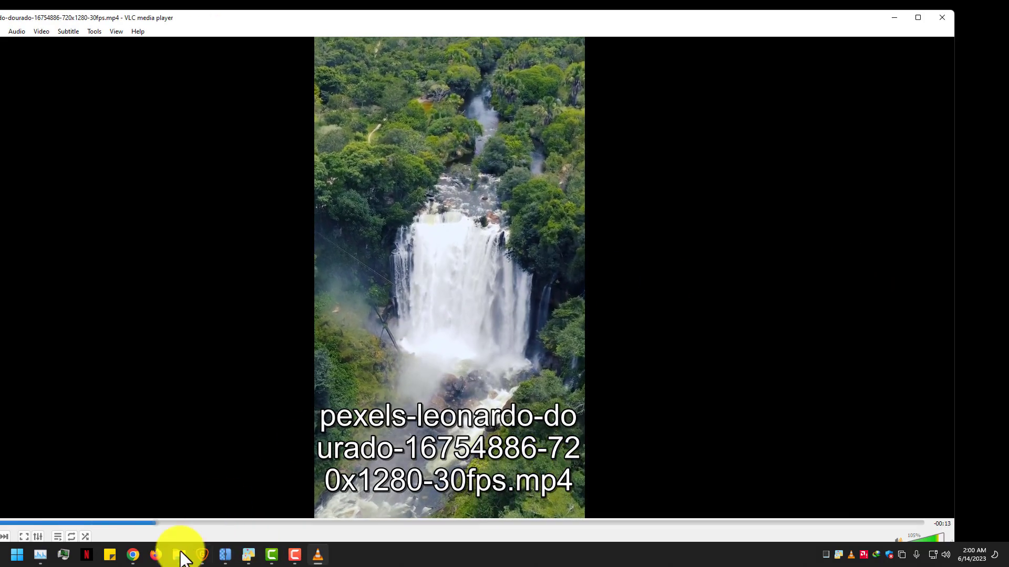
{"action": "mouse_move", "coordinate": [184, 560]}
{"action": "double_click", "coordinate": [372, 19]}
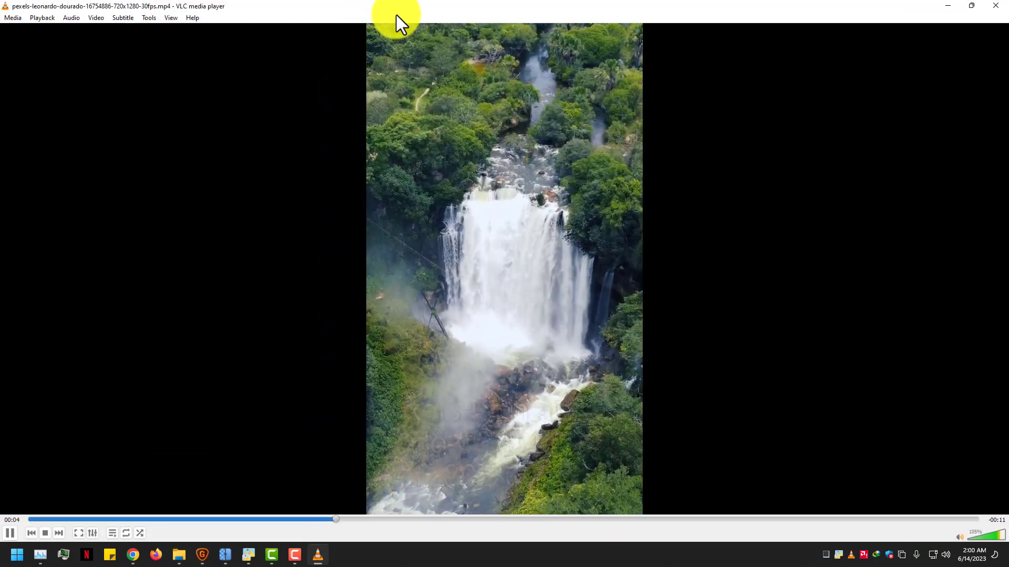
Step: Restore the video player from full size, narrow its window around the portrait video, and move it aside to uncover the Photos-For-Test folder
{"action": "double_click", "coordinate": [395, 15]}
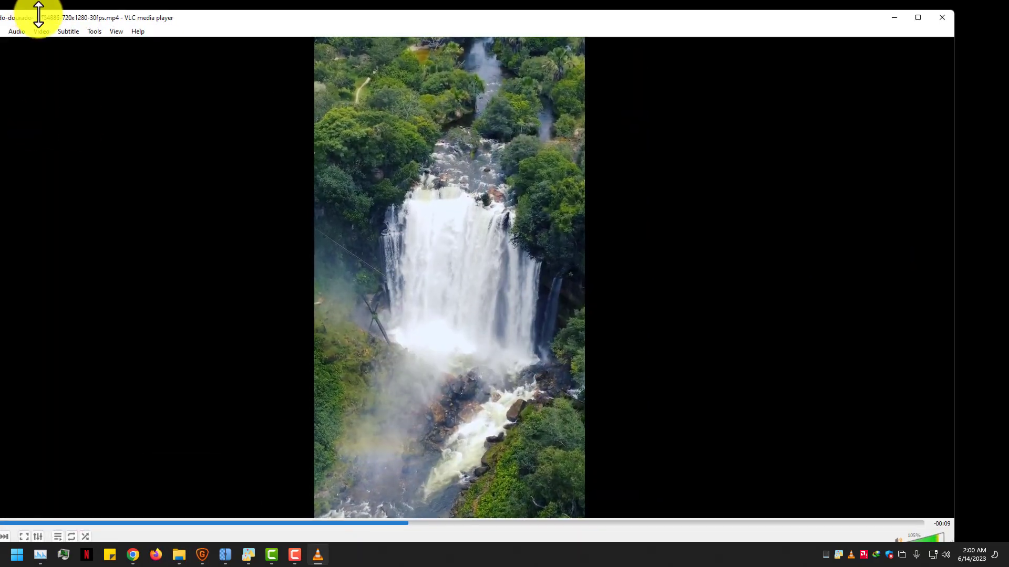
{"action": "left_click_drag", "start_coordinate": [29, 19], "coordinate": [154, 22]}
{"action": "left_click_drag", "start_coordinate": [116, 63], "coordinate": [600, 64]}
{"action": "left_click_drag", "start_coordinate": [657, 20], "coordinate": [191, 20]}
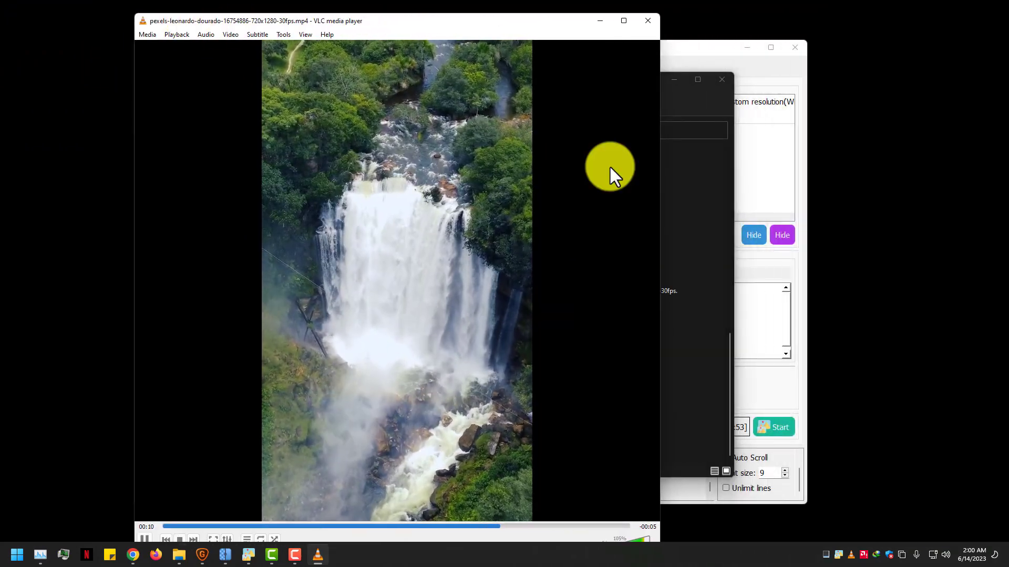
{"action": "left_click_drag", "start_coordinate": [660, 183], "coordinate": [459, 178]}
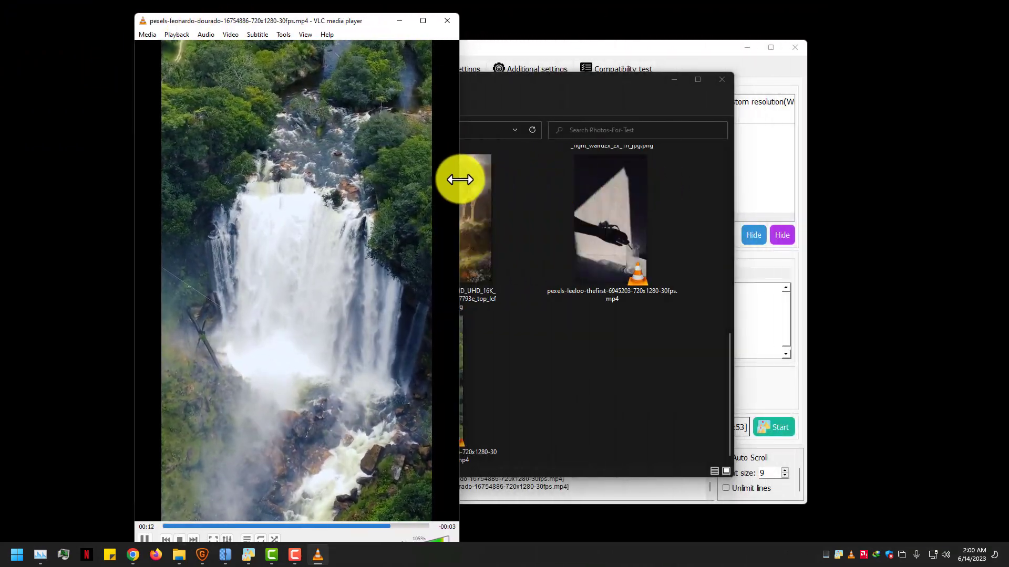
{"action": "left_click_drag", "start_coordinate": [322, 14], "coordinate": [306, 44]}
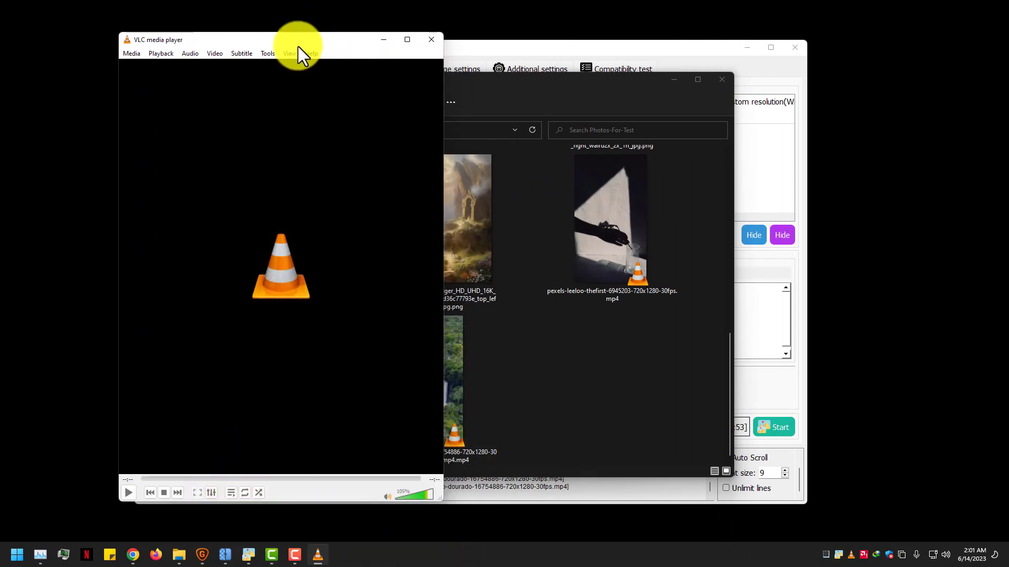
{"action": "left_click_drag", "start_coordinate": [298, 46], "coordinate": [235, 43]}
Step: Play the upscaled waterfall MP4 from Photos-For-Test full screen, and return the player to its window
{"action": "left_click", "coordinate": [443, 365]}
{"action": "left_click_drag", "start_coordinate": [443, 365], "coordinate": [88, 301]}
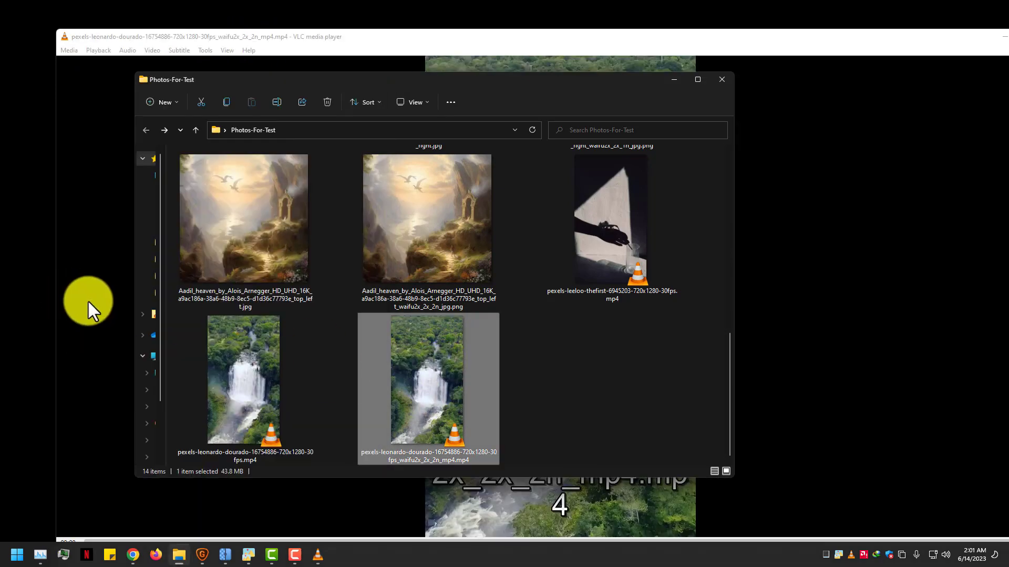
{"action": "double_click", "coordinate": [604, 292]}
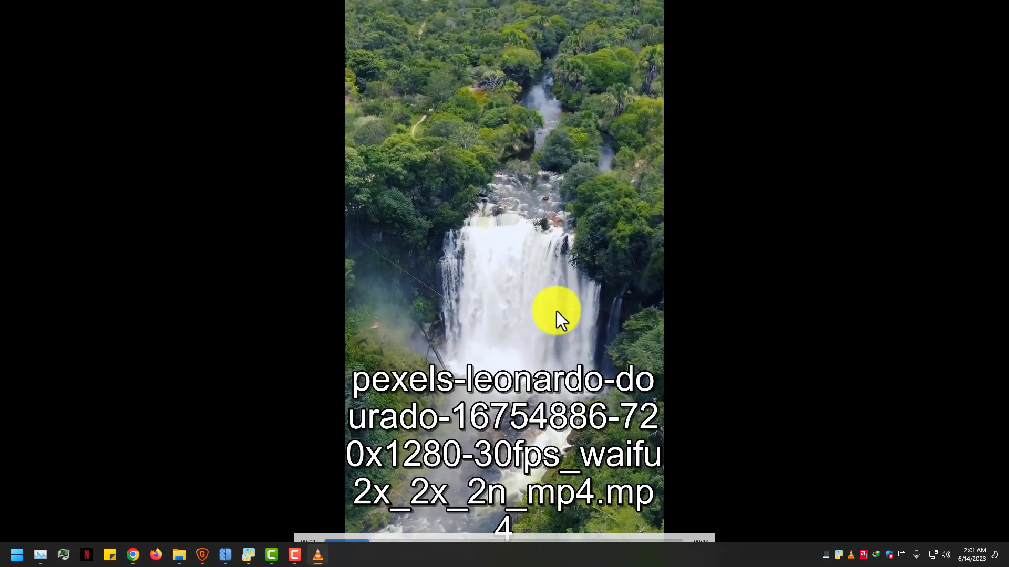
{"action": "double_click", "coordinate": [556, 311]}
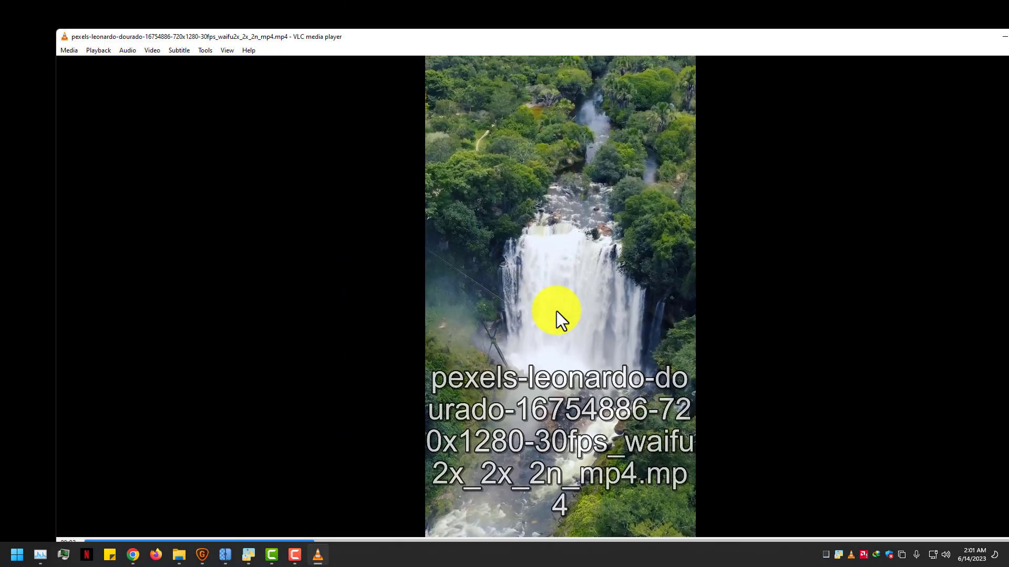
Step: Play the original waterfall MP4 from Photos-For-Test again for comparison, and close the video player
{"action": "left_click", "coordinate": [179, 554]}
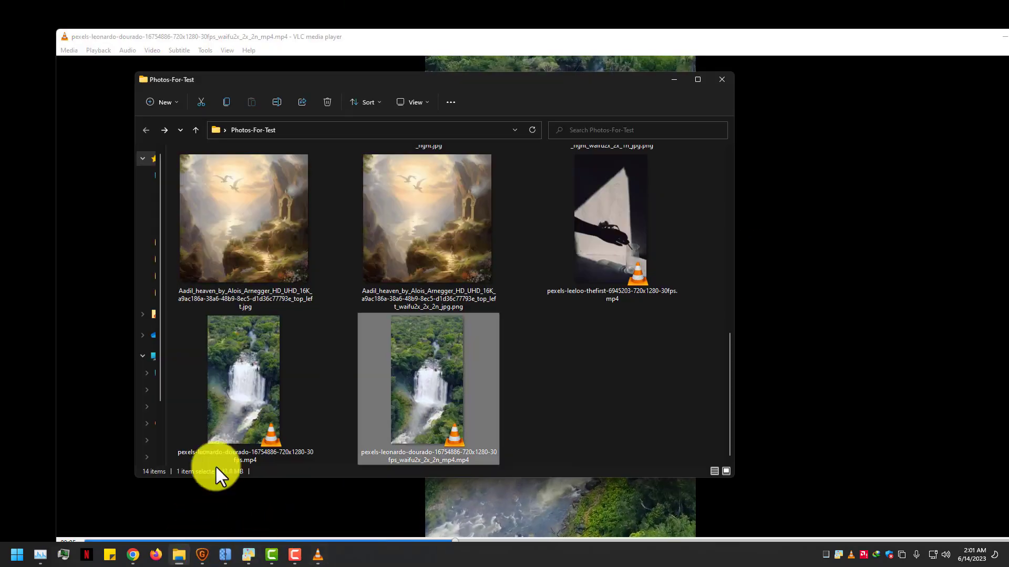
{"action": "left_click", "coordinate": [248, 422]}
{"action": "left_click_drag", "start_coordinate": [248, 421], "coordinate": [730, 417]}
{"action": "left_click", "coordinate": [853, 392]}
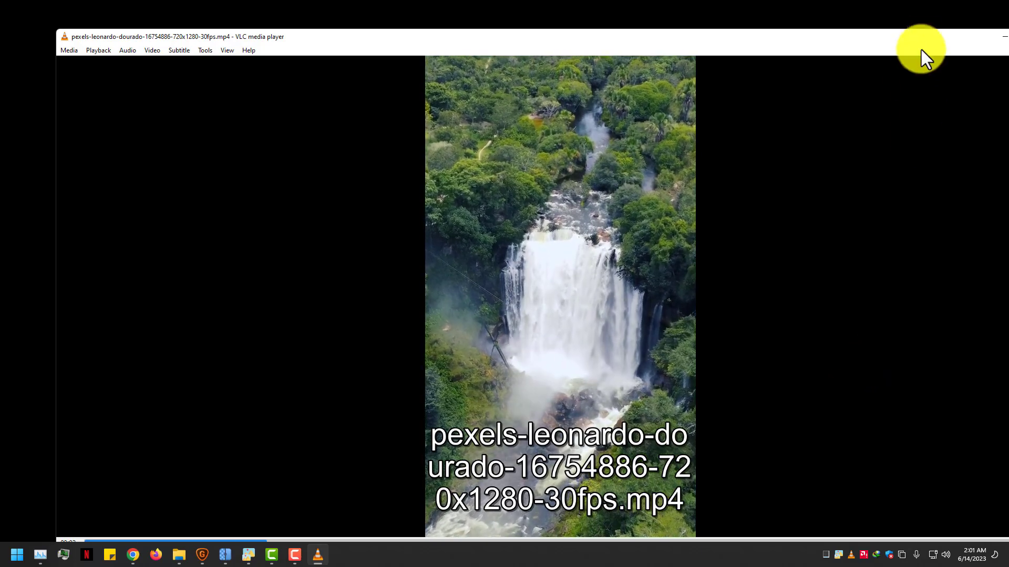
{"action": "left_click_drag", "start_coordinate": [940, 35], "coordinate": [812, 32]}
{"action": "left_click", "coordinate": [934, 33]}
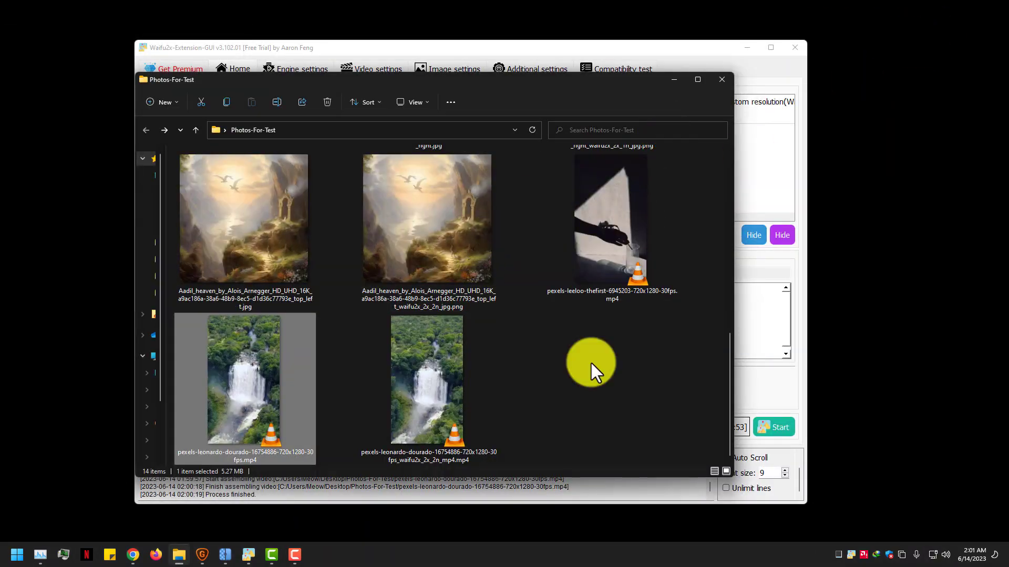
Step: Switch from the Photos-For-Test folder to Waifu2x-Extension-GUI and exit the program
{"action": "scroll", "coordinate": [590, 427], "scroll_direction": "up", "scroll_amount": 5}
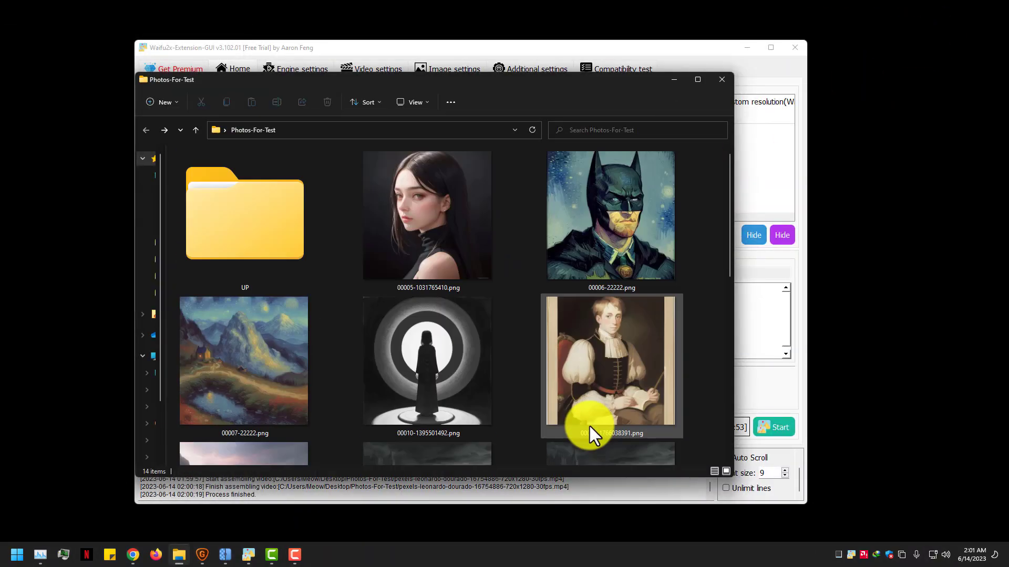
{"action": "left_click", "coordinate": [781, 160]}
{"action": "right_click", "coordinate": [126, 201]}
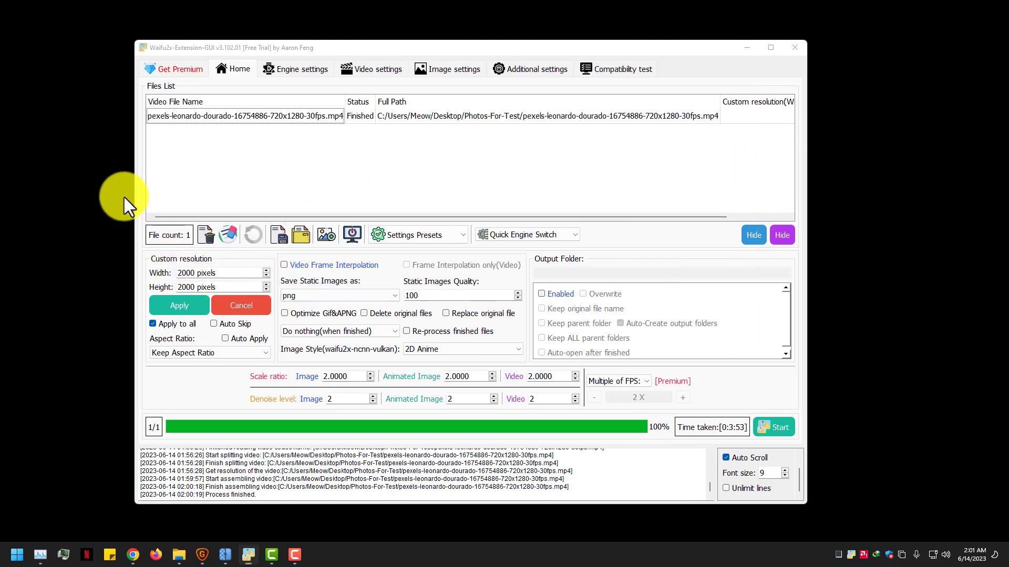
{"action": "left_click", "coordinate": [142, 241]}
{"action": "right_click", "coordinate": [105, 235]}
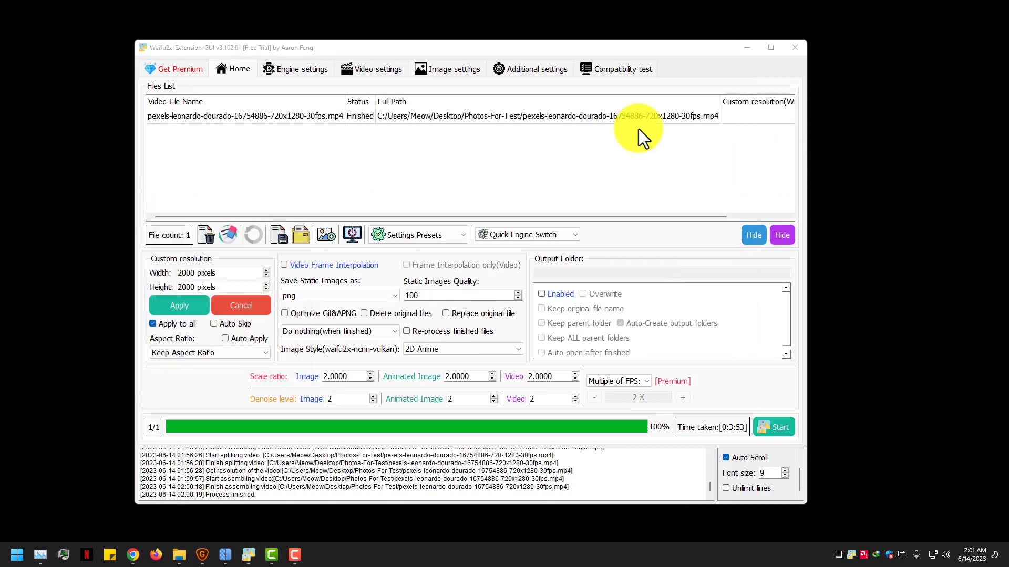
{"action": "left_click", "coordinate": [794, 48]}
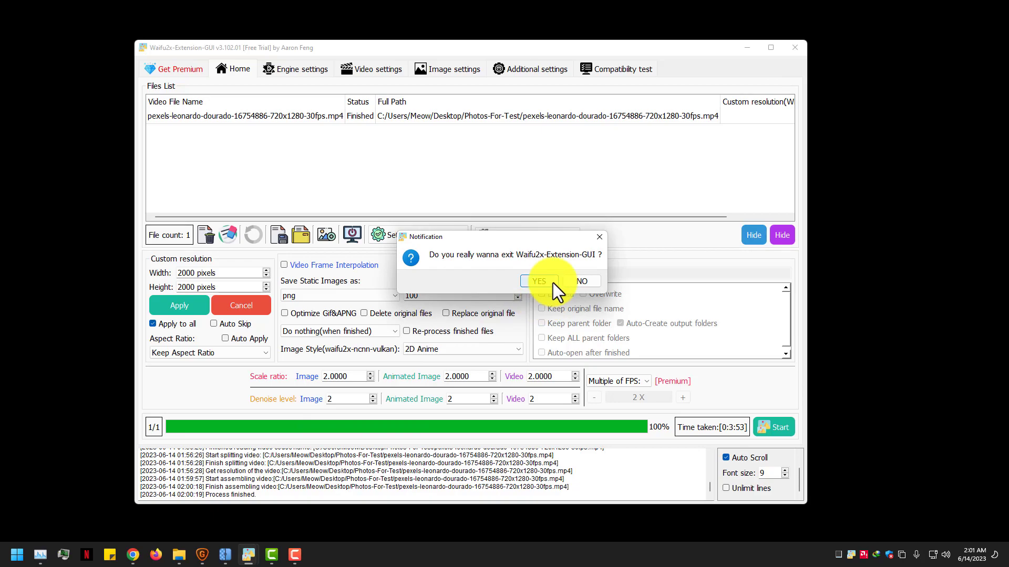